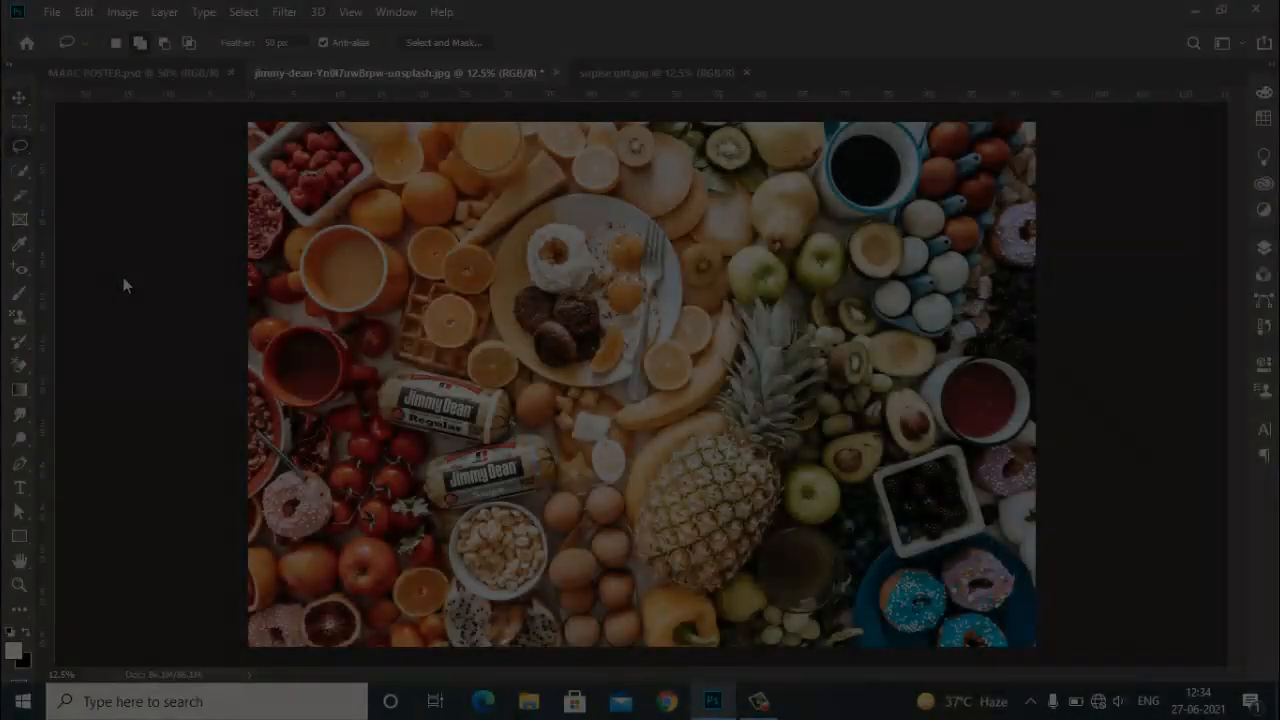
- Draw a freehand Lasso selection around the breakfast plate with a 50 px feather
right_click(19, 146)
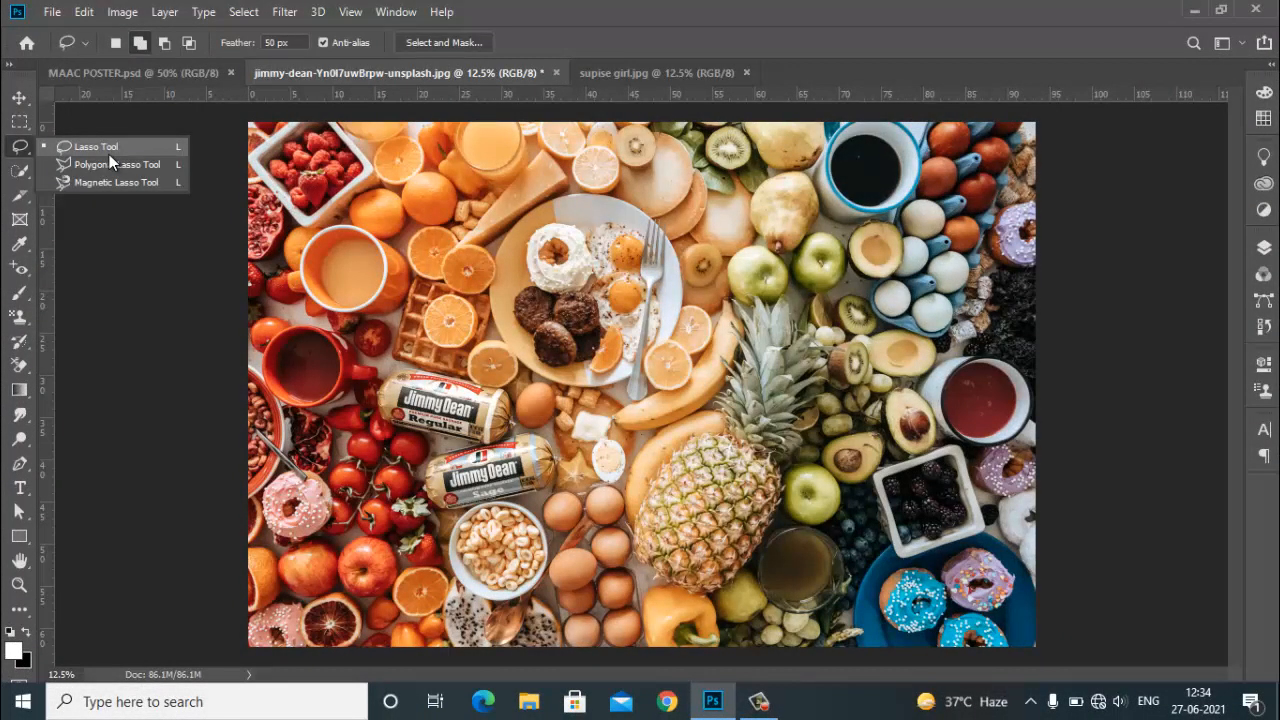
click(109, 154)
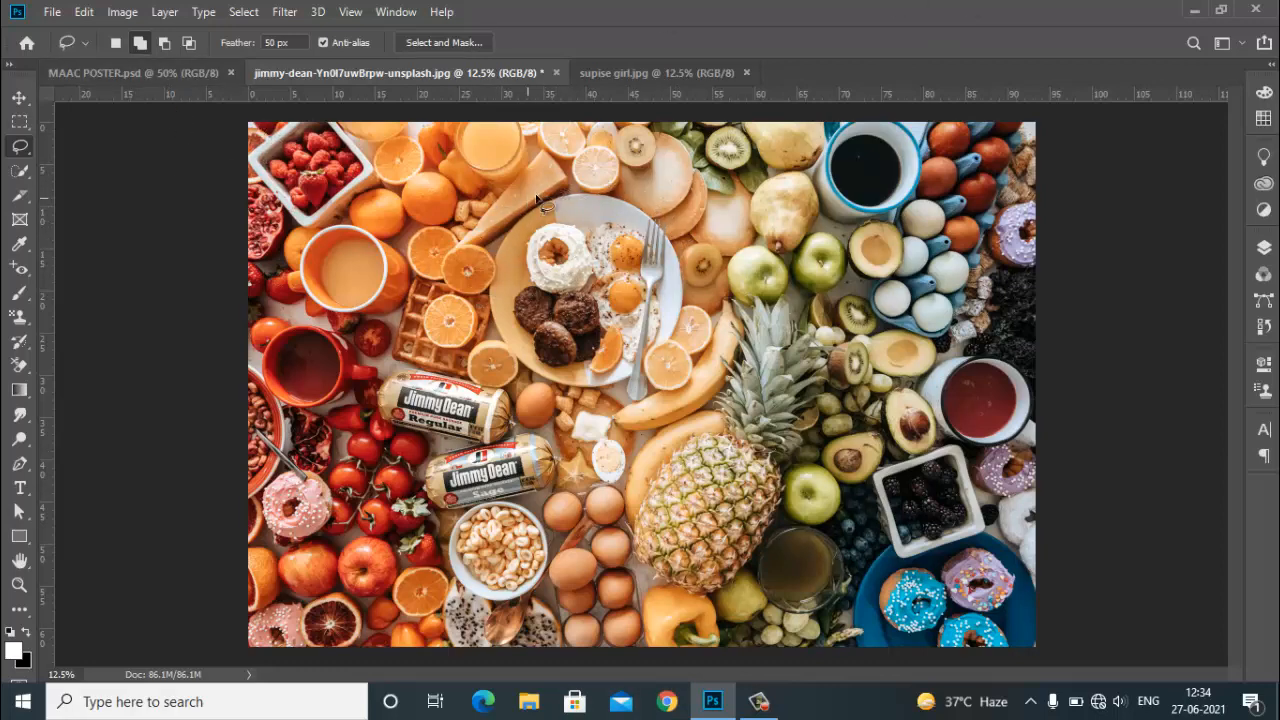
mouse_move(637, 204)
mouse_down()
mouse_move(582, 193)
mouse_move(542, 205)
mouse_move(504, 229)
mouse_move(490, 286)
mouse_move(500, 362)
mouse_move(592, 406)
mouse_move(655, 400)
mouse_move(702, 350)
mouse_move(700, 265)
mouse_move(652, 200)
mouse_move(630, 204)
mouse_up()
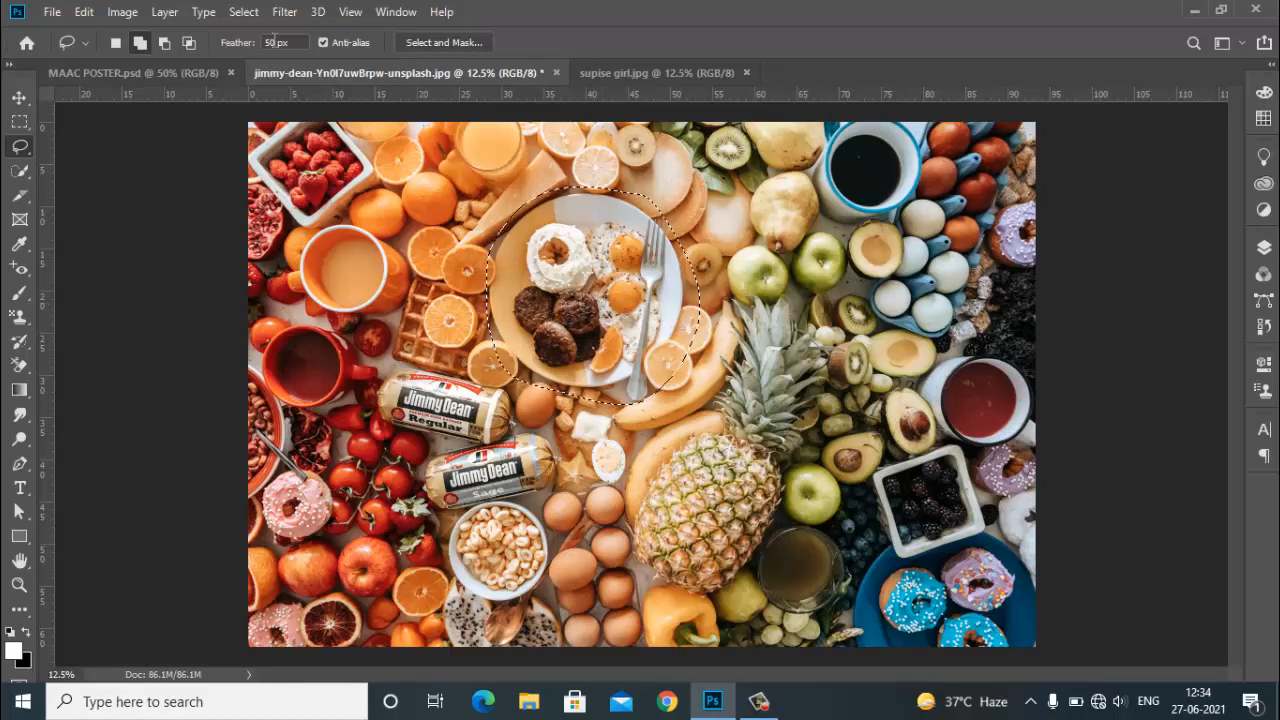
drag(256, 41, 250, 44)
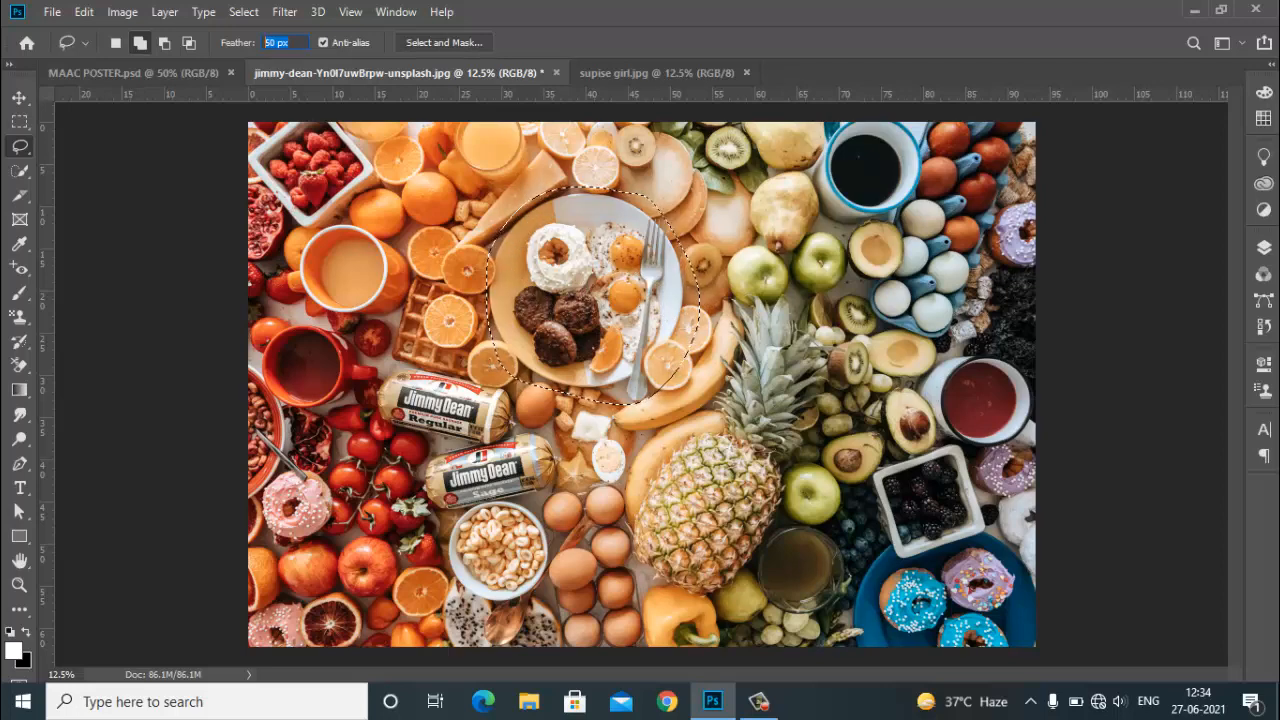
- Unlock the background, copy the selected plate to a new layer and view the feathered cut-out alone
click(1264, 249)
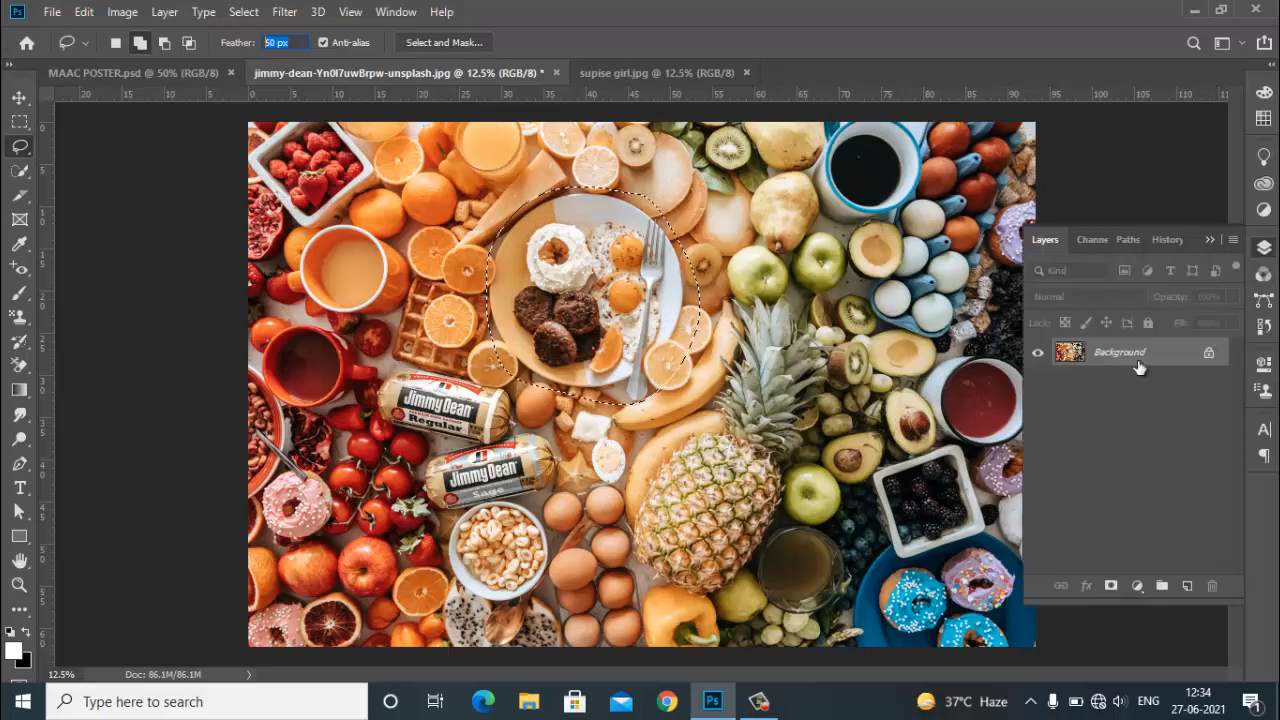
click(1209, 356)
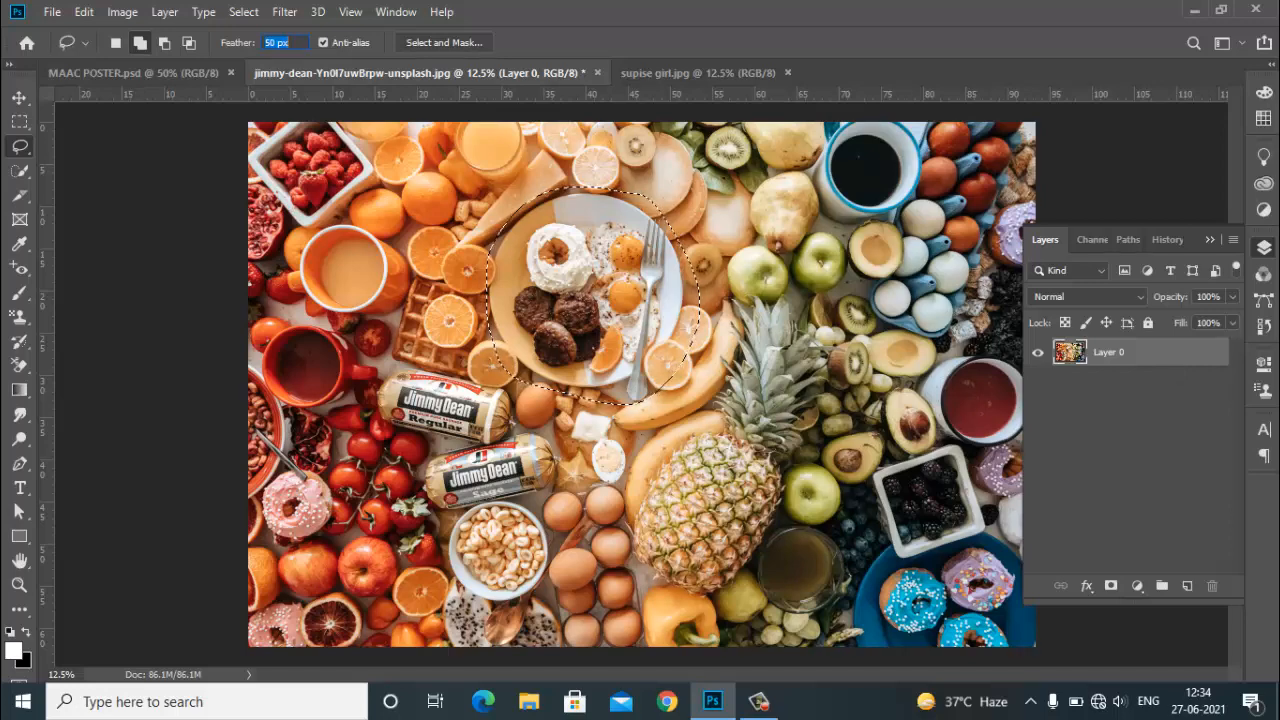
key(ctrl+j)
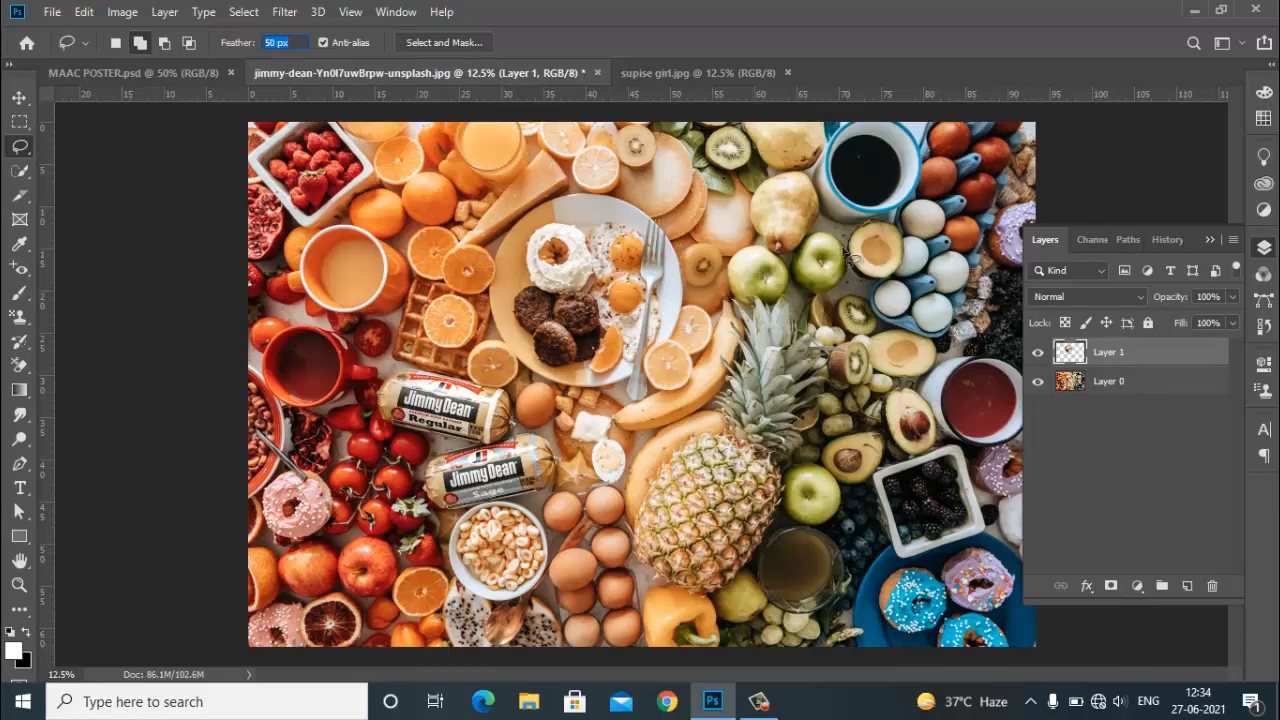
click(1037, 383)
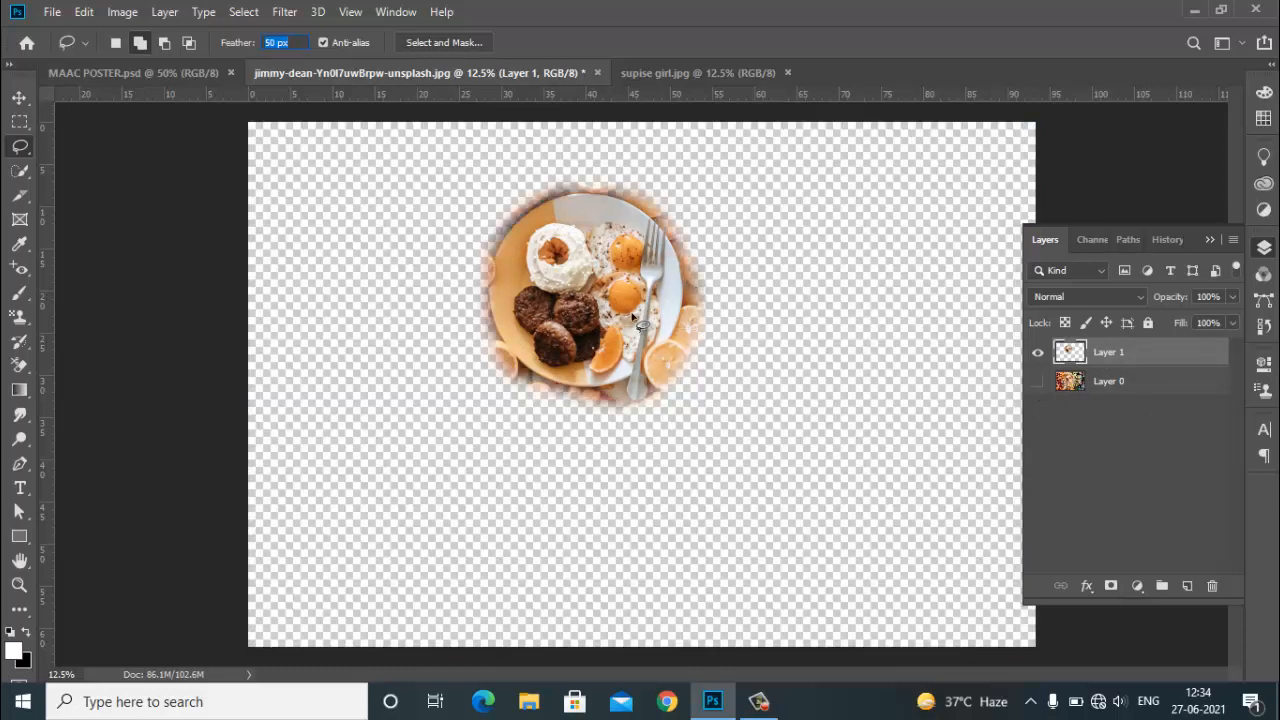
click(1035, 382)
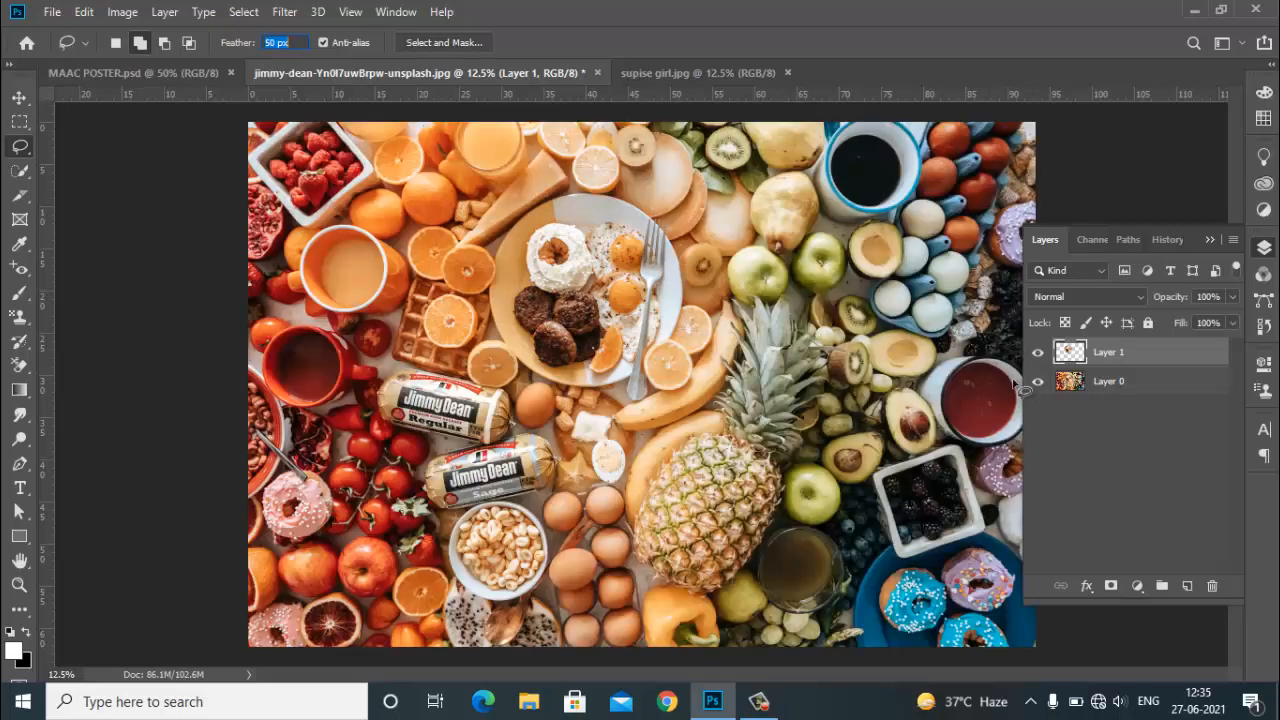
- Copy the plate cut-out from the food image into the supise girl.jpg document with the Move tool
click(19, 98)
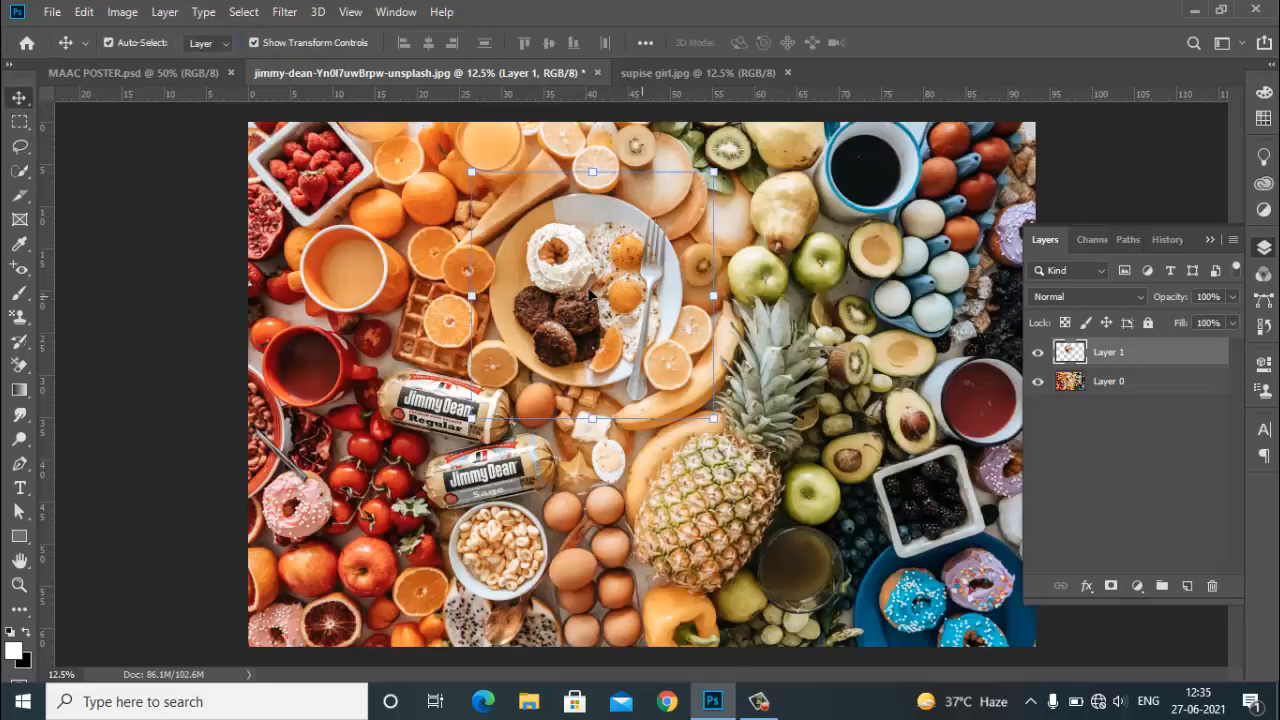
drag(596, 284, 173, 80)
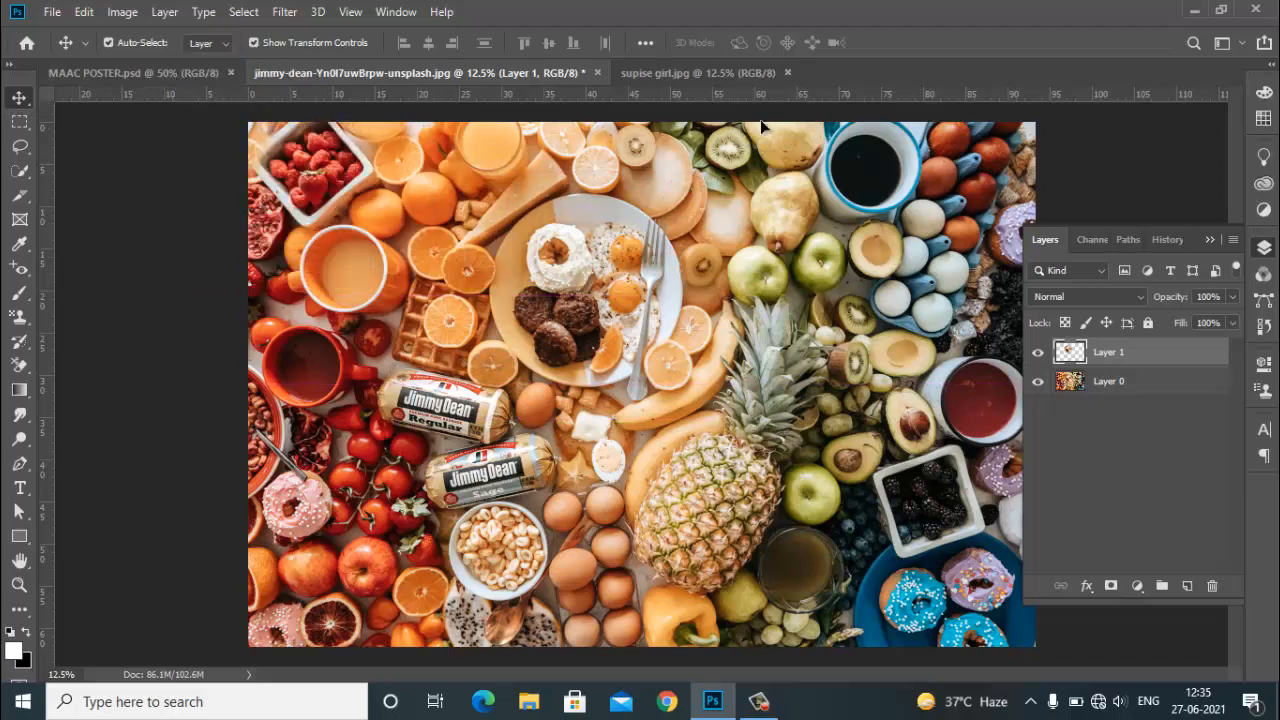
drag(751, 72, 949, 337)
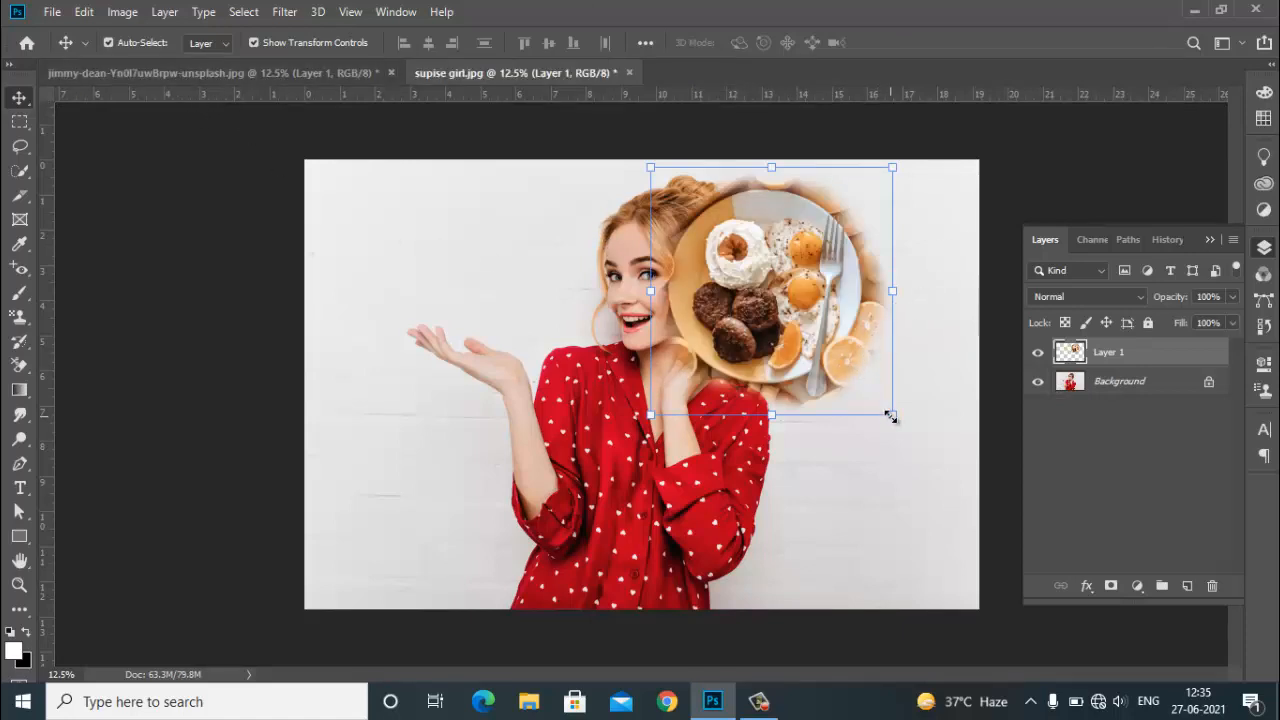
- Scale the plate to 137.09% and place it in the lower-right corner of the photo beside the woman
drag(820, 316, 976, 570)
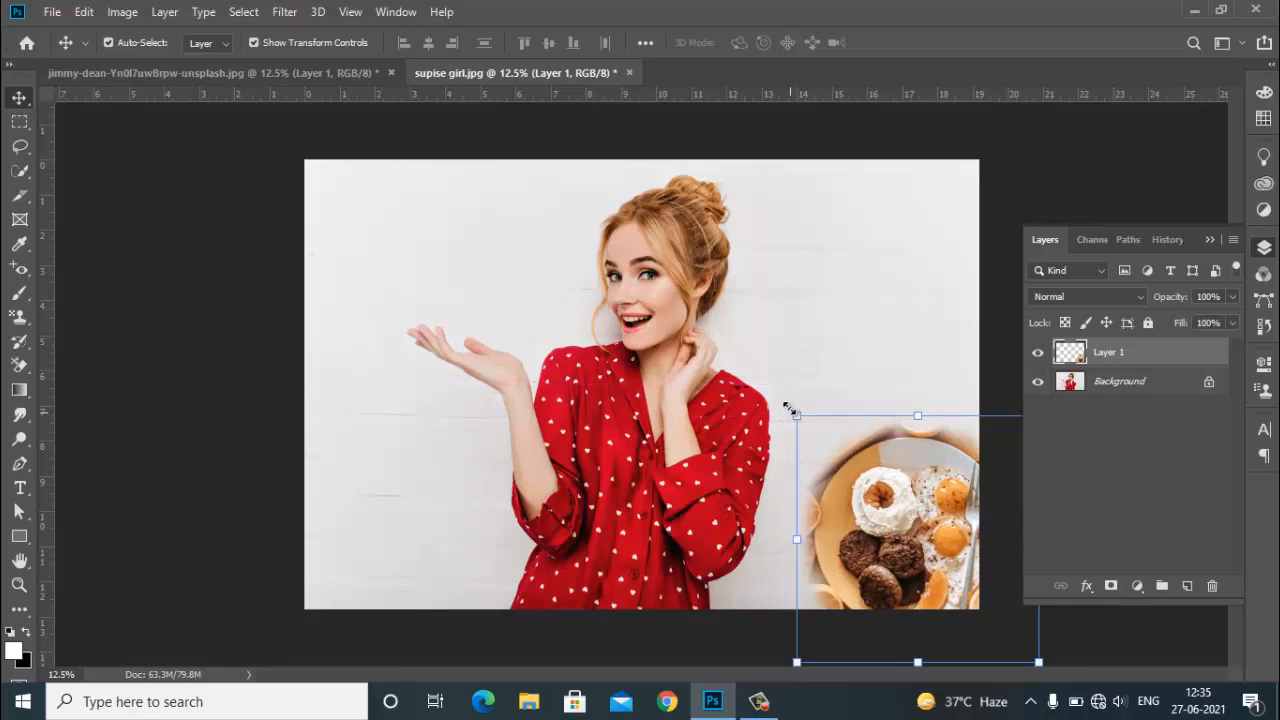
drag(772, 385, 724, 298)
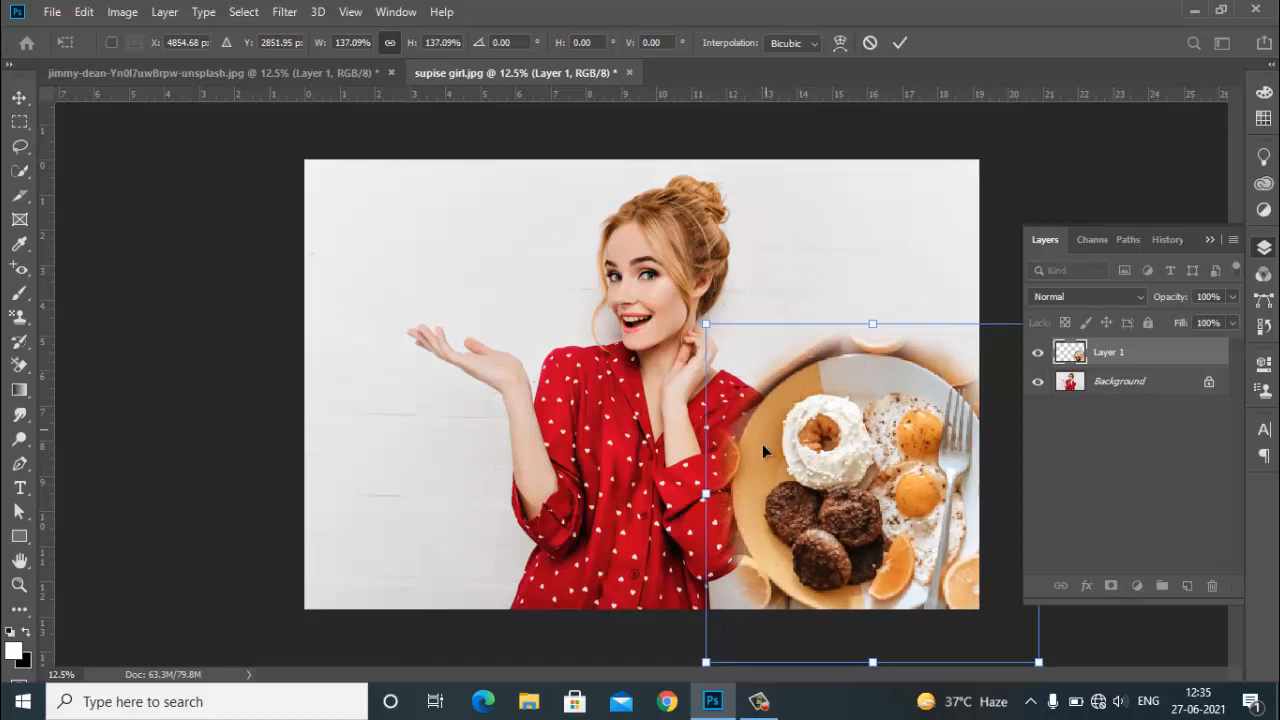
drag(843, 548, 865, 554)
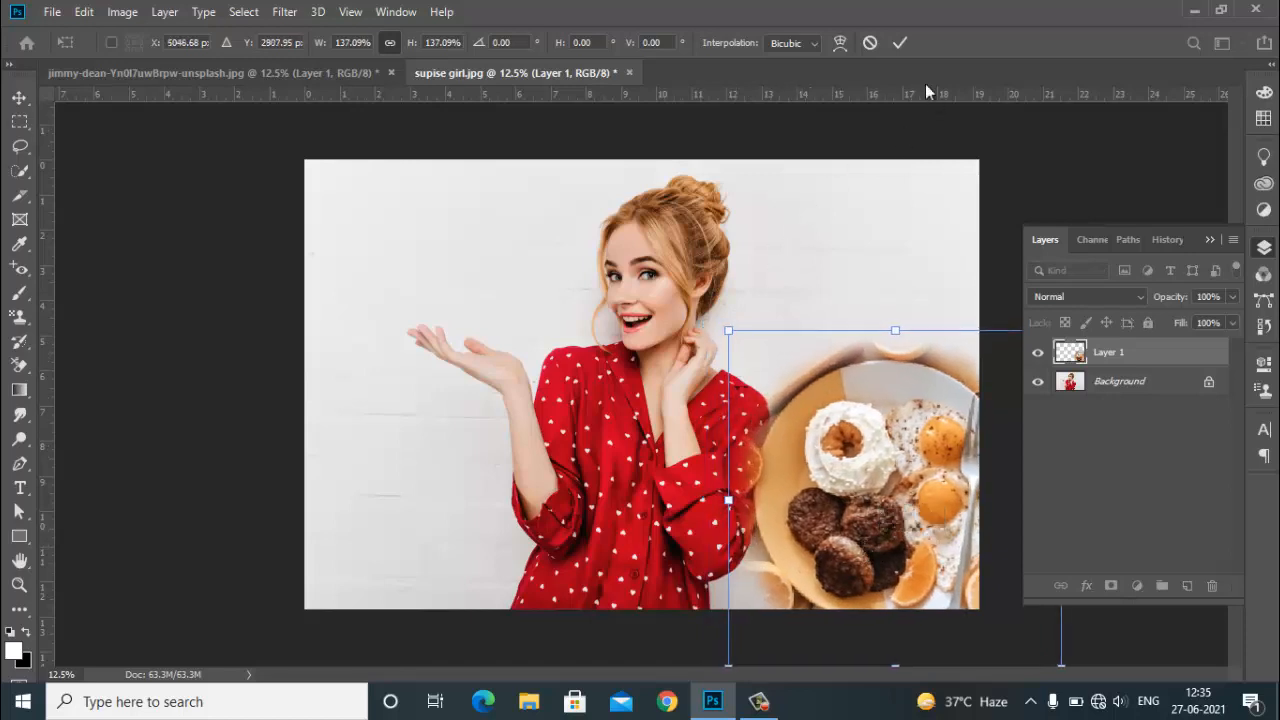
click(902, 44)
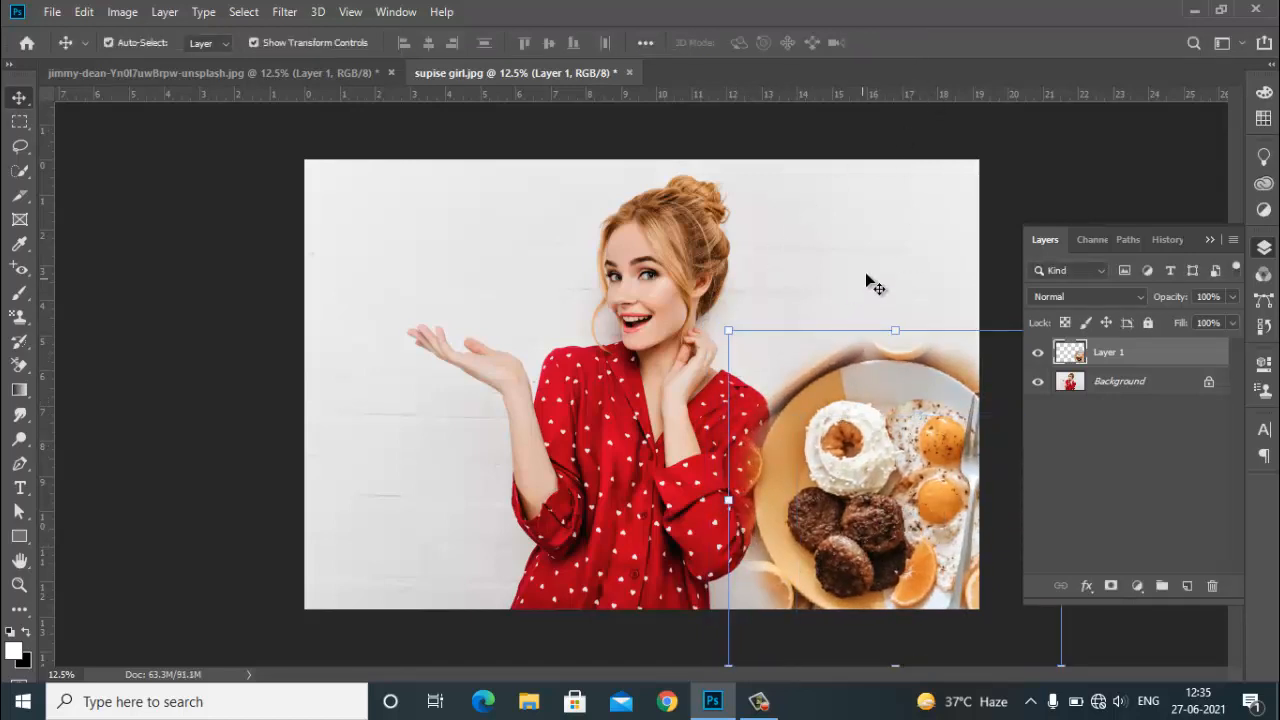
click(882, 455)
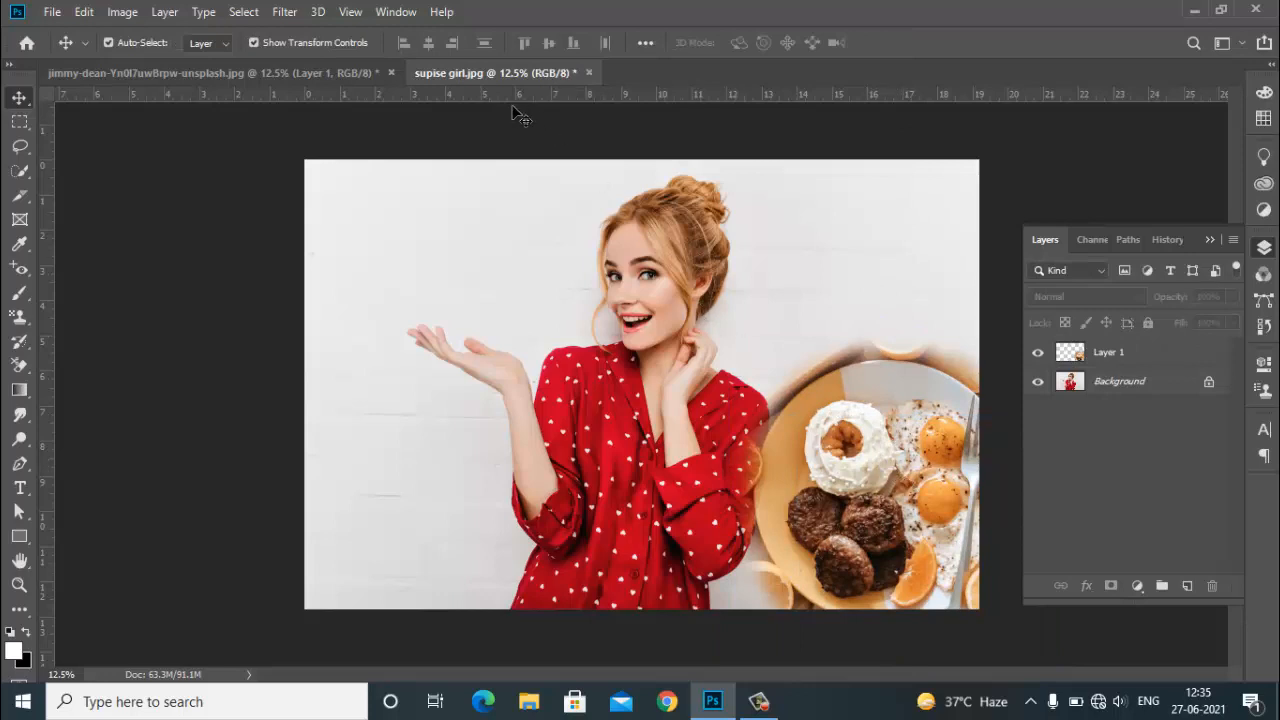
- Return to the food image and undo the layer copy, the background unlock and the plate selection
click(305, 72)
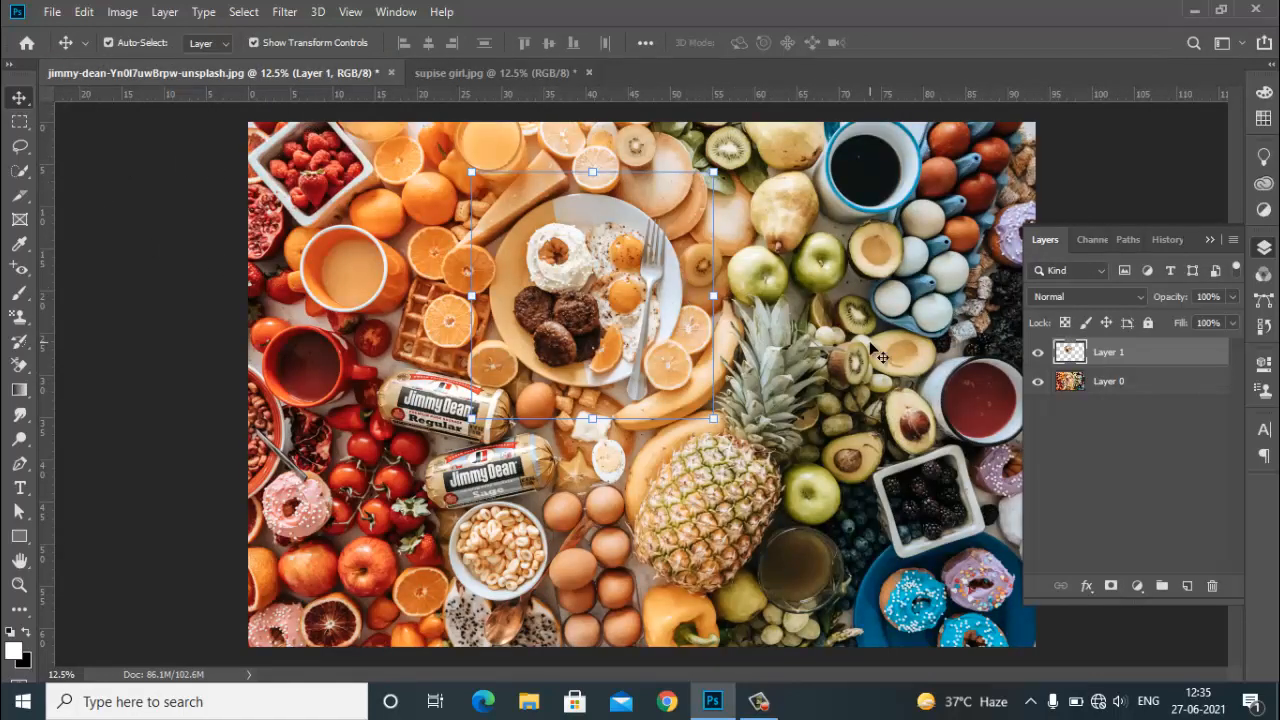
key(ctrl)
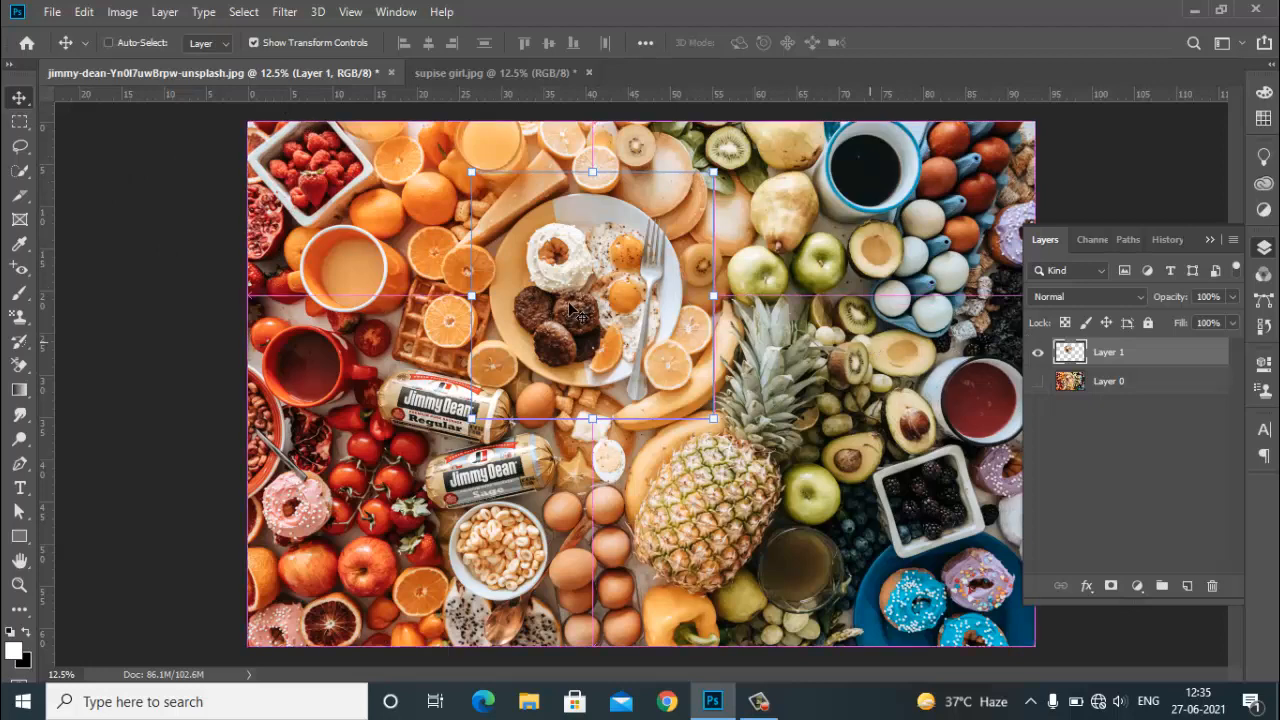
key(ctrl+z)
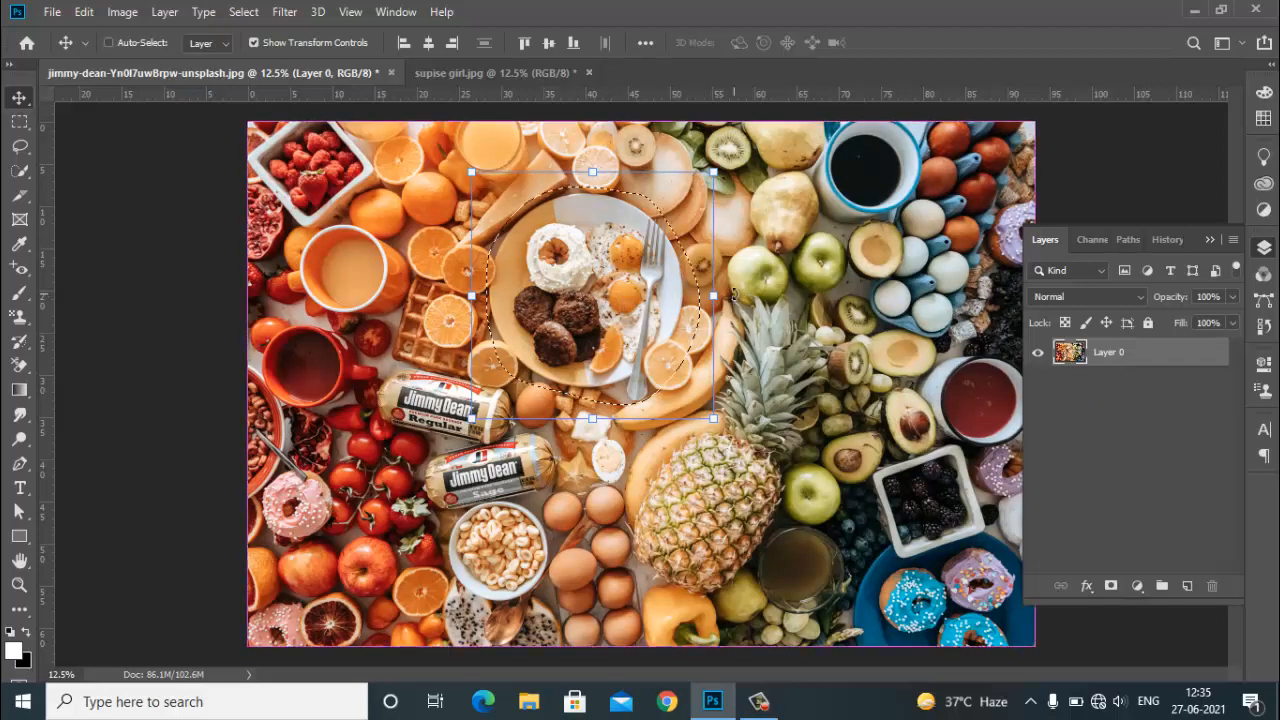
key(ctrl+z)
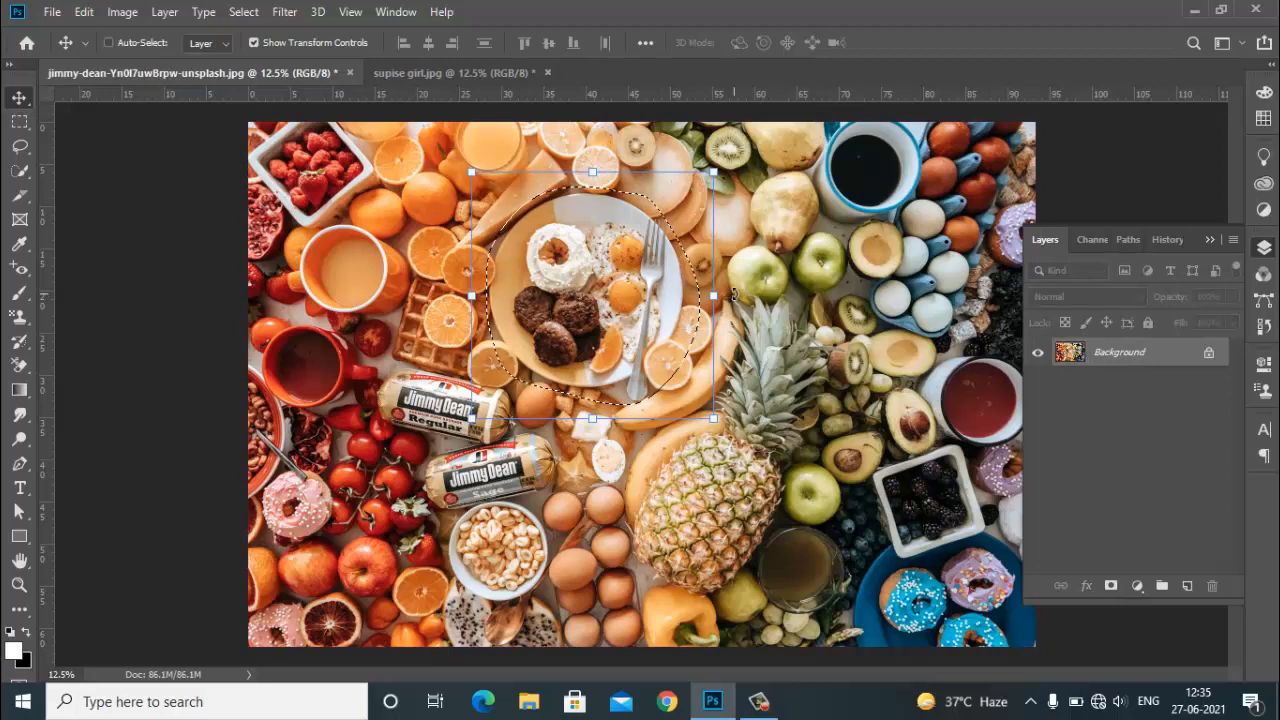
key(ctrl+z)
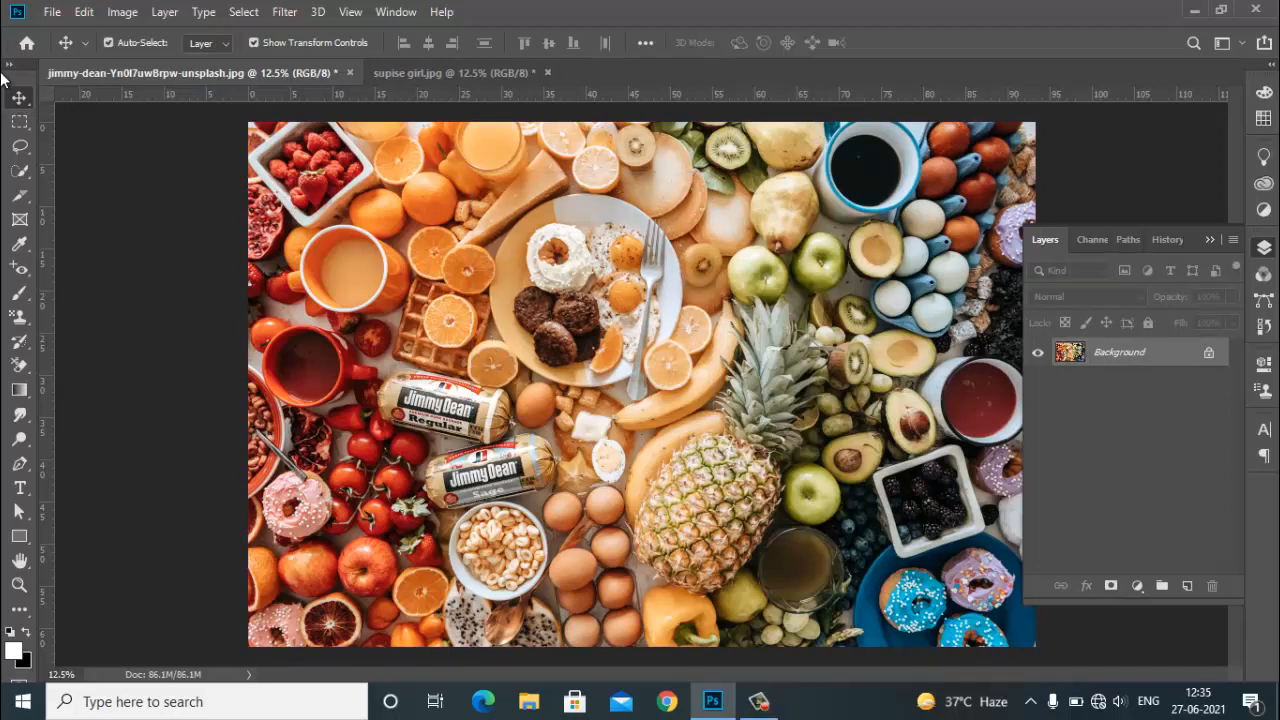
- Lasso a large irregular area around the plate, pineapple and sausage packs with 0 px feather and copy it to a new layer
click(19, 146)
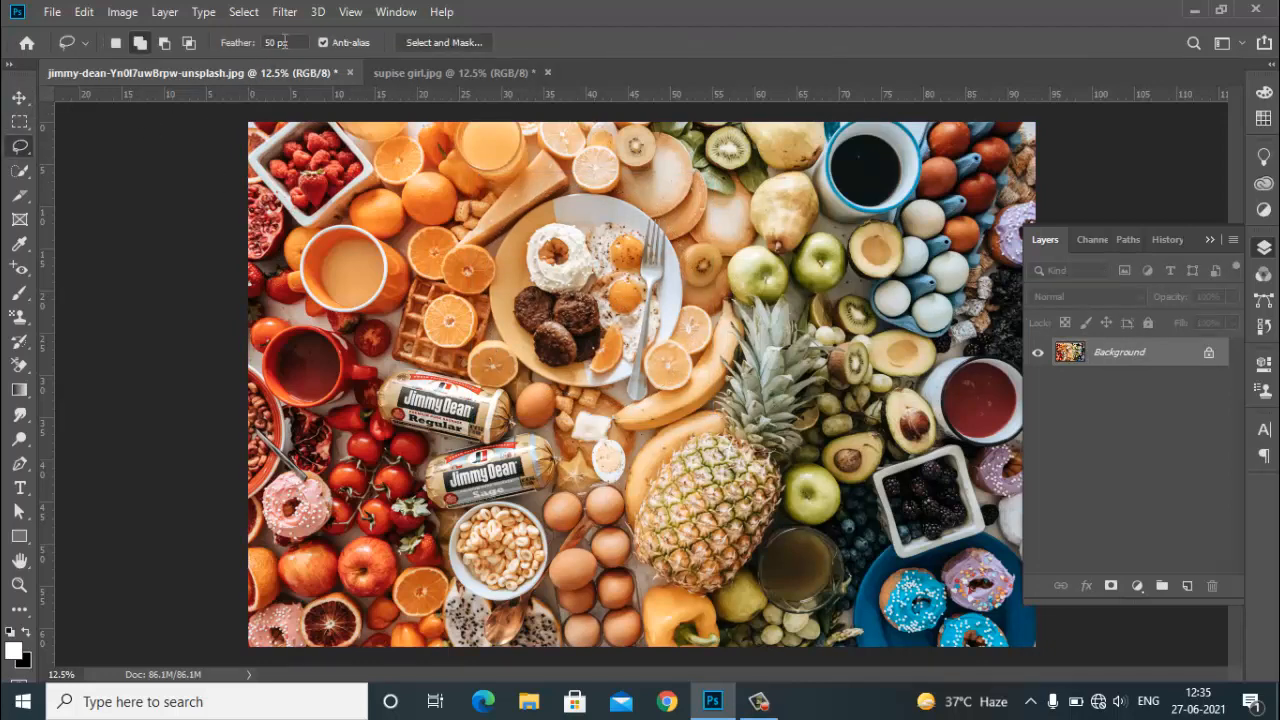
click(270, 40)
mouse_move(470, 247)
mouse_down()
mouse_move(542, 165)
mouse_move(619, 158)
mouse_move(680, 192)
mouse_move(710, 272)
mouse_move(829, 282)
mouse_move(864, 370)
mouse_move(855, 437)
mouse_move(816, 476)
mouse_move(805, 532)
mouse_move(701, 622)
mouse_move(622, 602)
mouse_move(556, 556)
mouse_move(540, 526)
mouse_move(440, 531)
mouse_move(395, 490)
mouse_move(400, 445)
mouse_move(367, 420)
mouse_move(368, 383)
mouse_move(468, 270)
mouse_move(473, 232)
mouse_move(516, 190)
mouse_up()
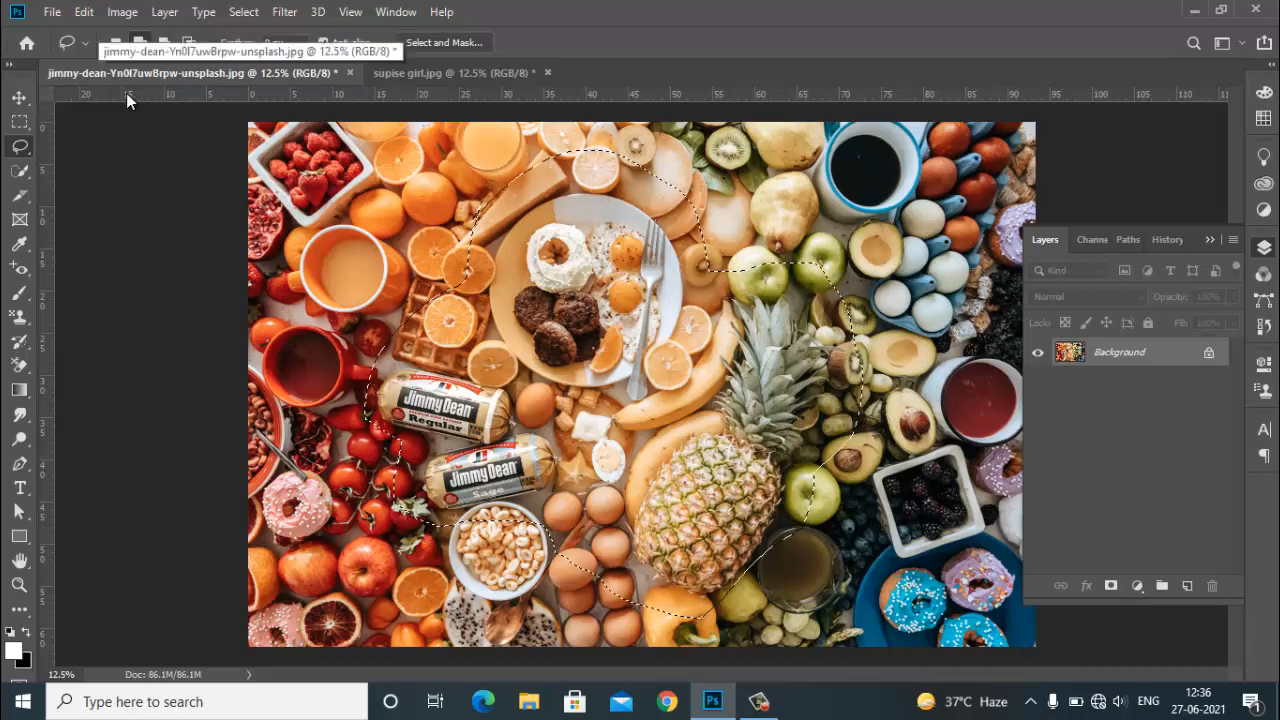
key(ctrl+j)
click(19, 97)
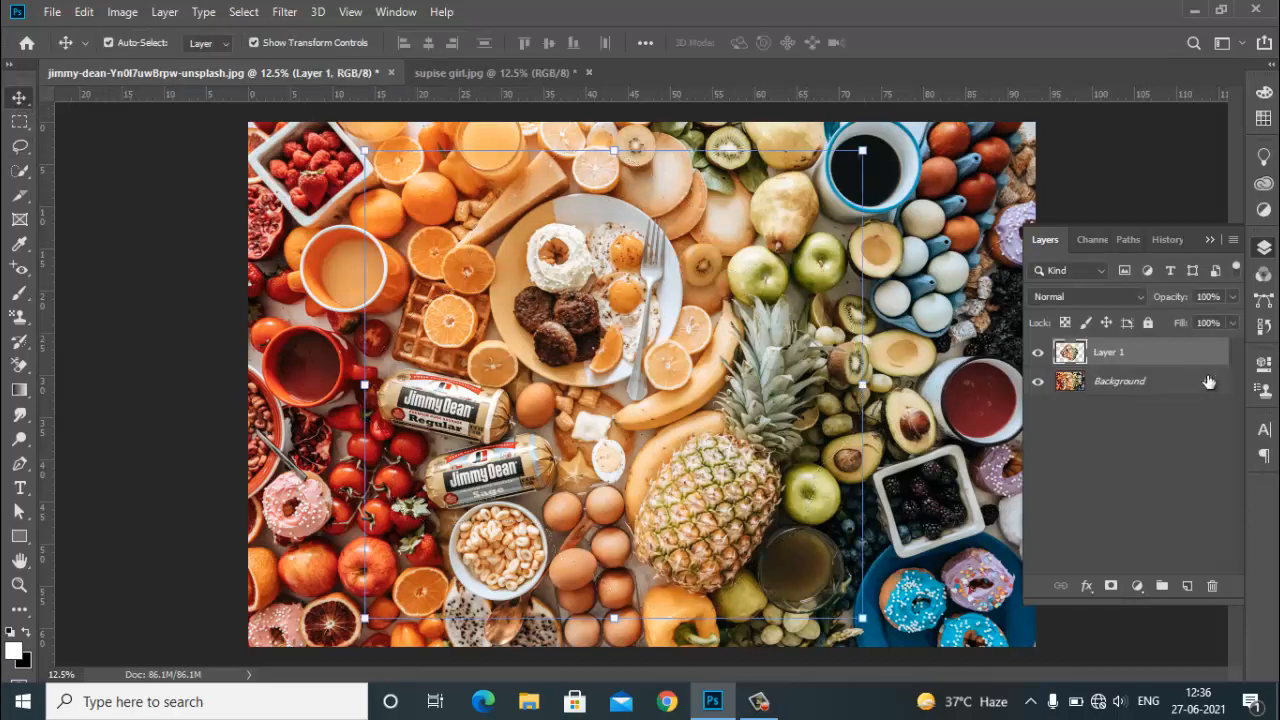
- Bring the hard-edged food cut-out into supise girl.jpg over the woman, then delete that layer
drag(575, 323, 832, 289)
drag(731, 371, 641, 236)
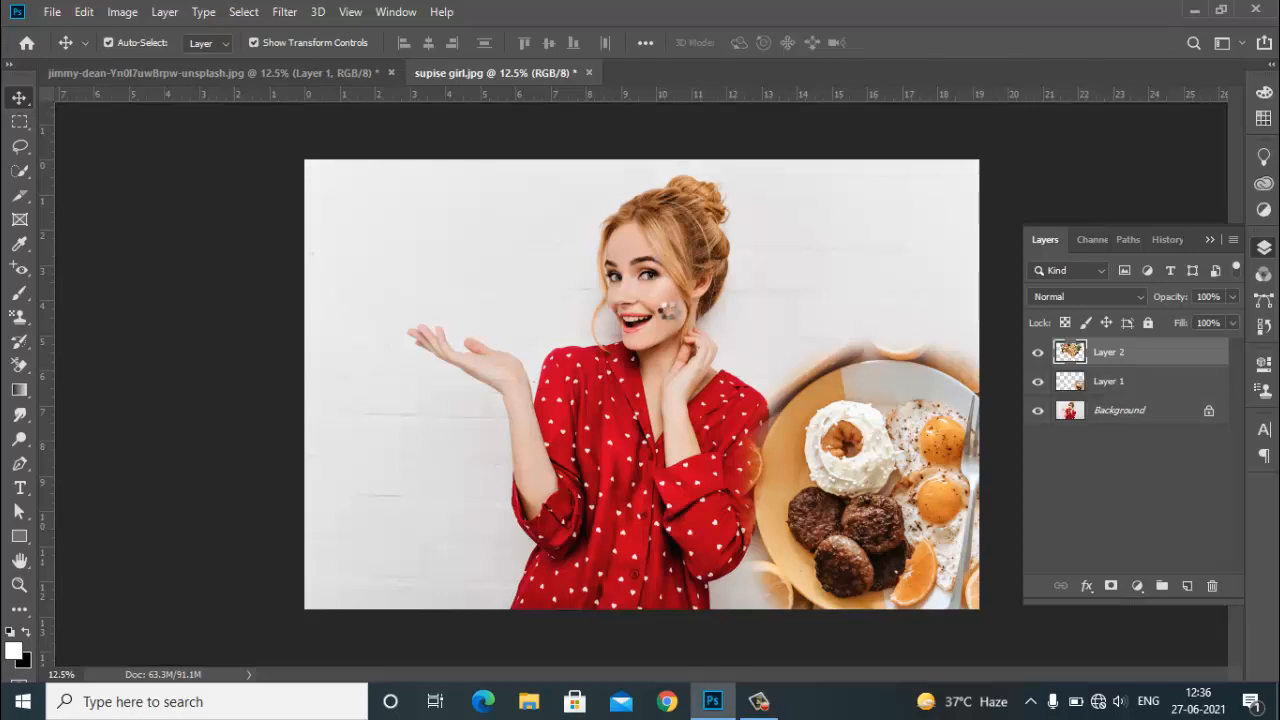
drag(652, 305, 457, 455)
drag(412, 414, 522, 365)
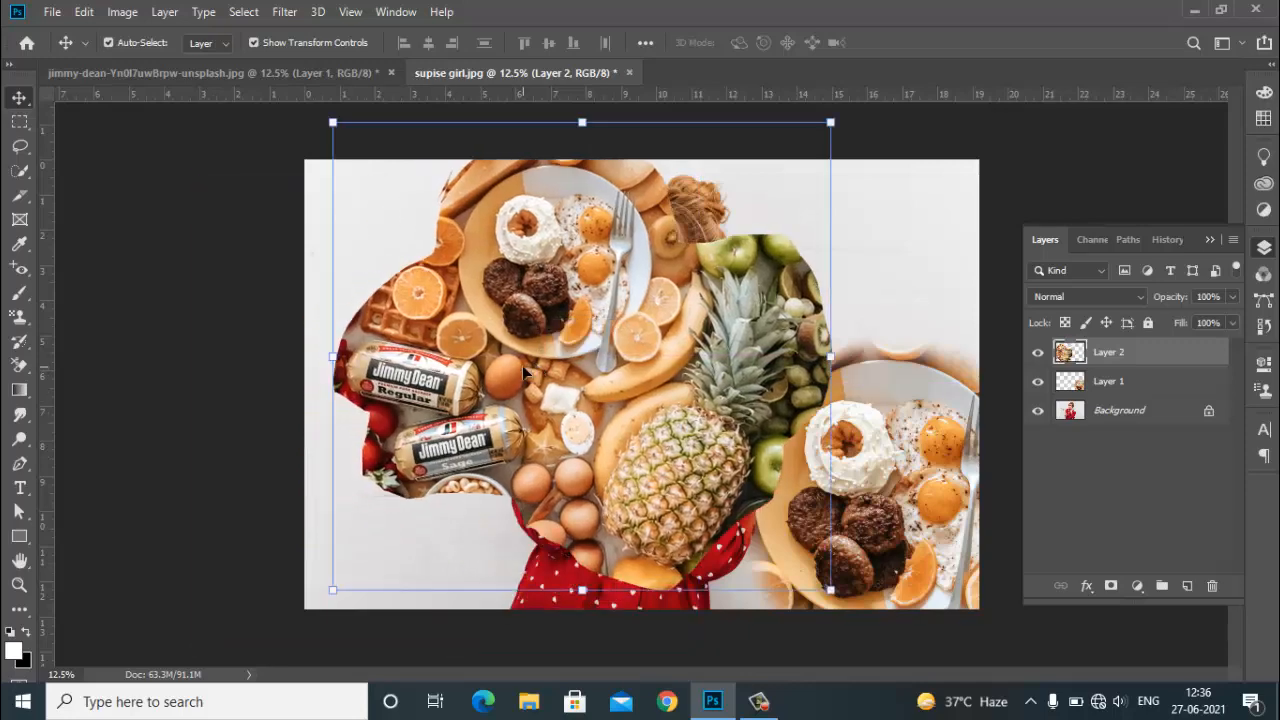
key(Delete)
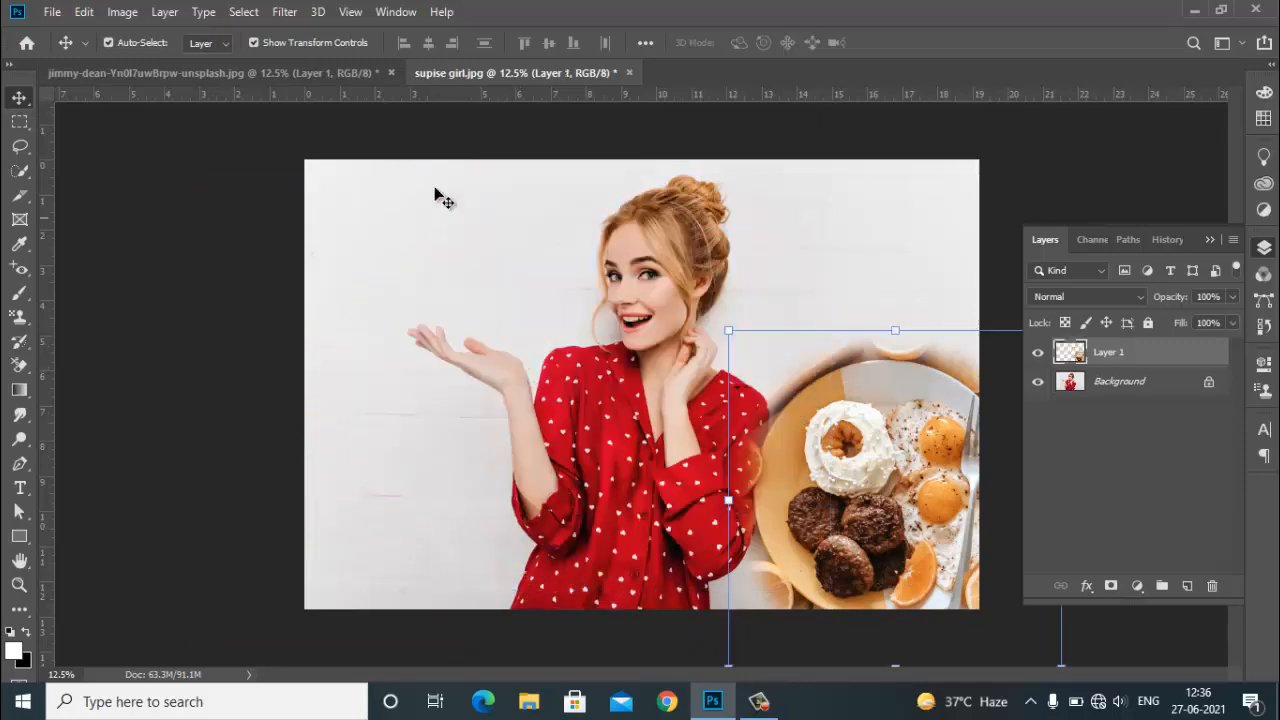
- Return to the food image and undo the layer move, the copy and the irregular selection
click(335, 80)
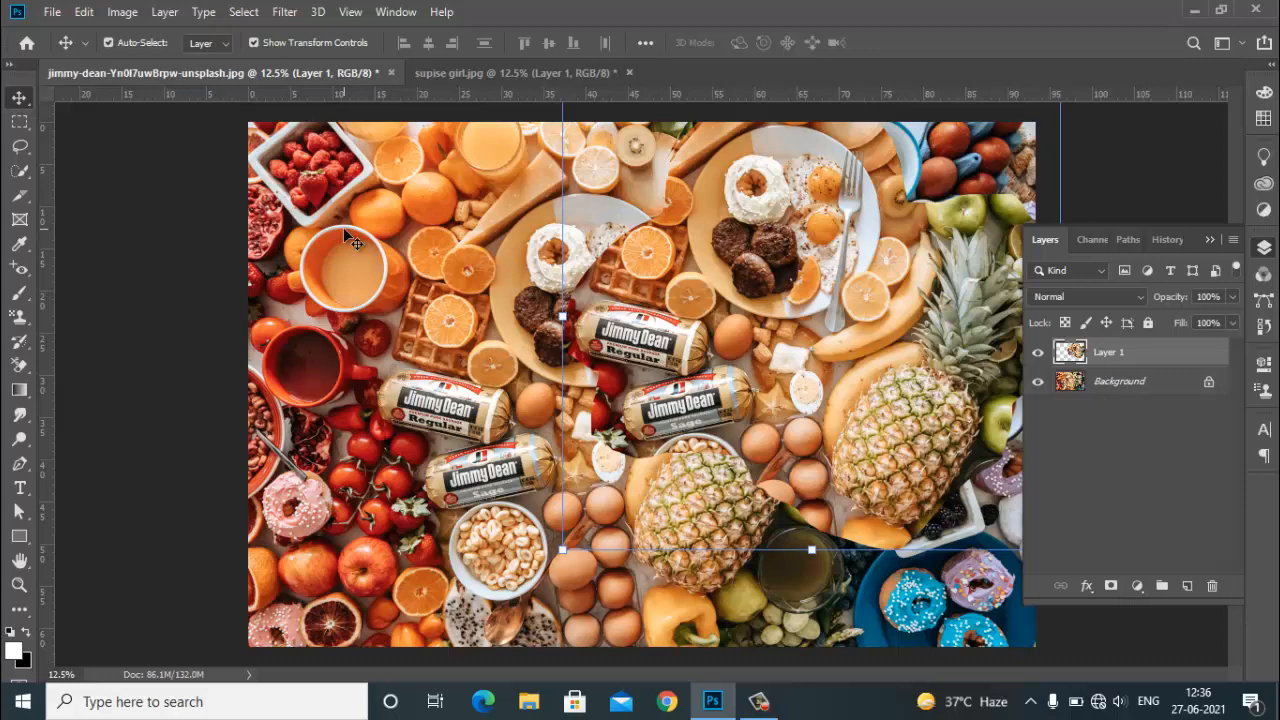
key(ctrl)
key(ctrl+z)
key(ctrl+z)
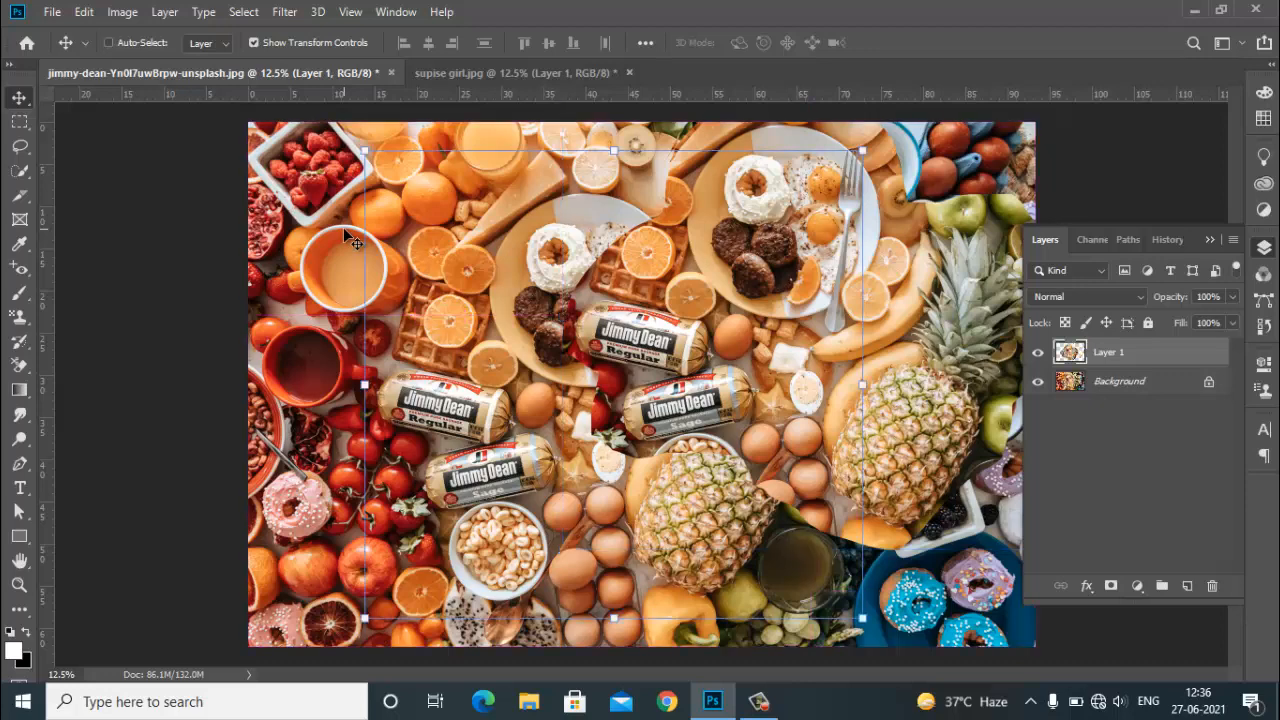
key(ctrl+d)
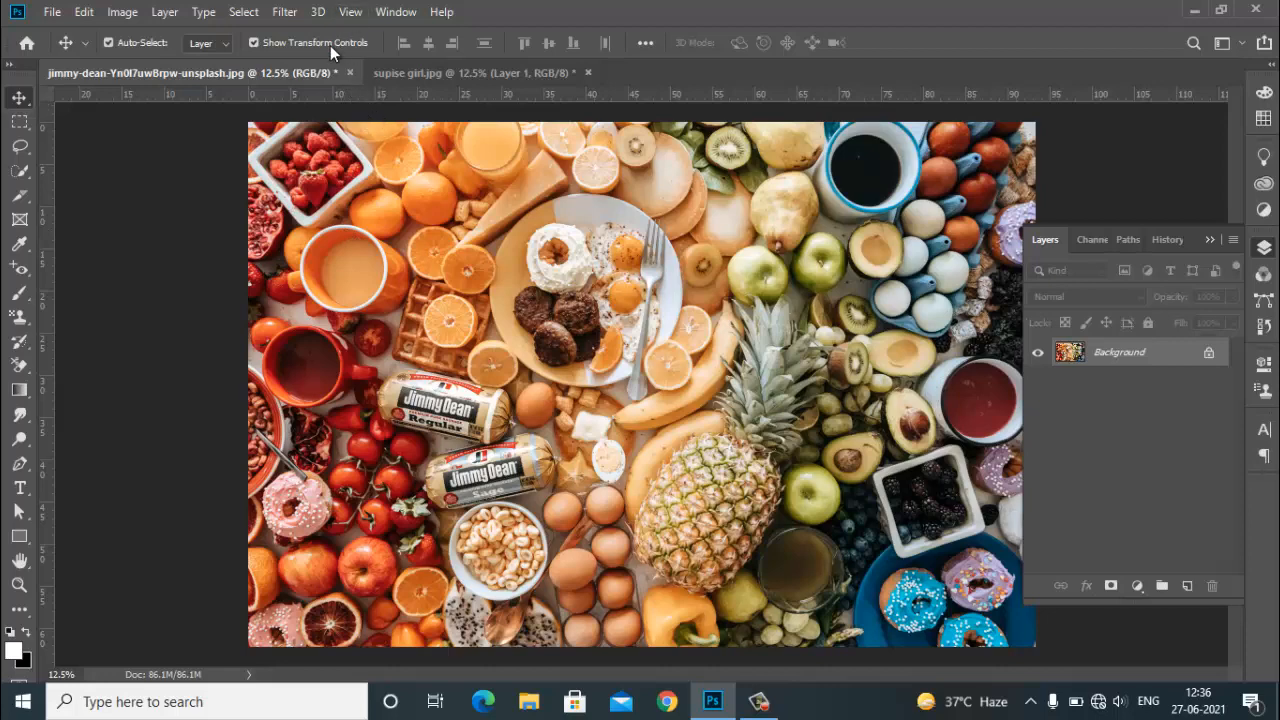
- Create a new A4 document in landscape orientation at 300 pixels/inch with a white background and switch to it
click(19, 146)
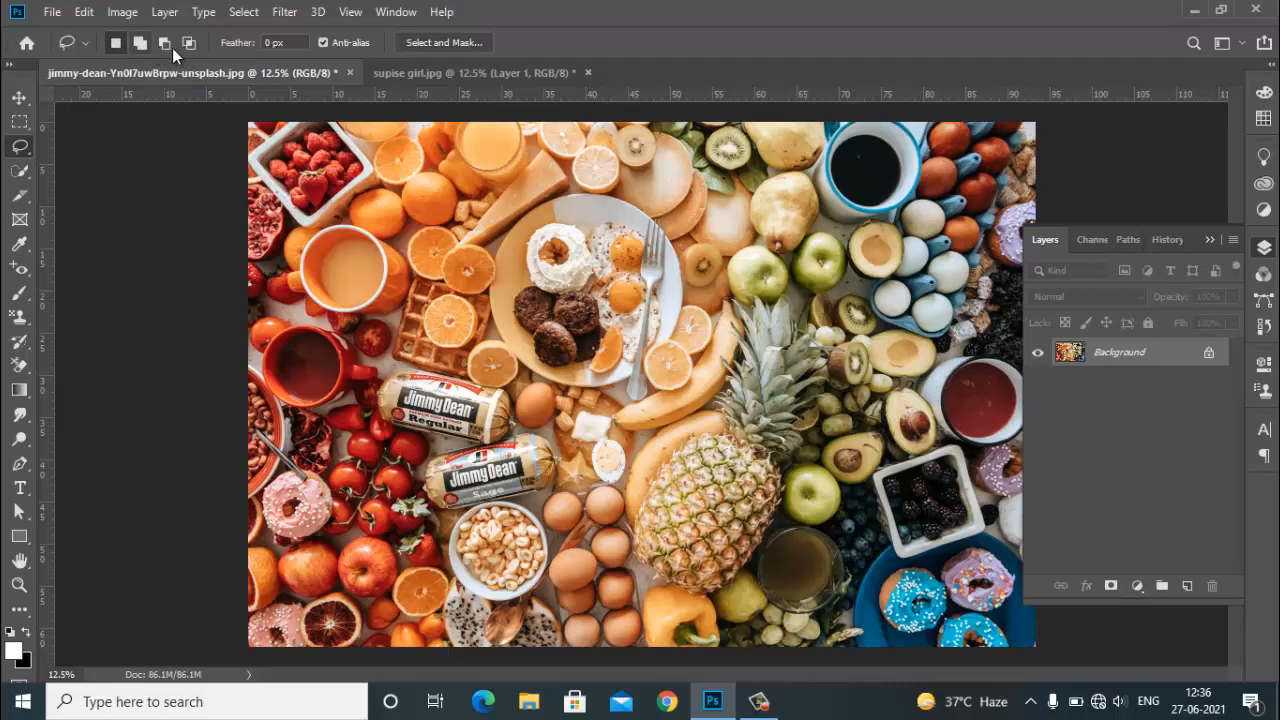
click(52, 12)
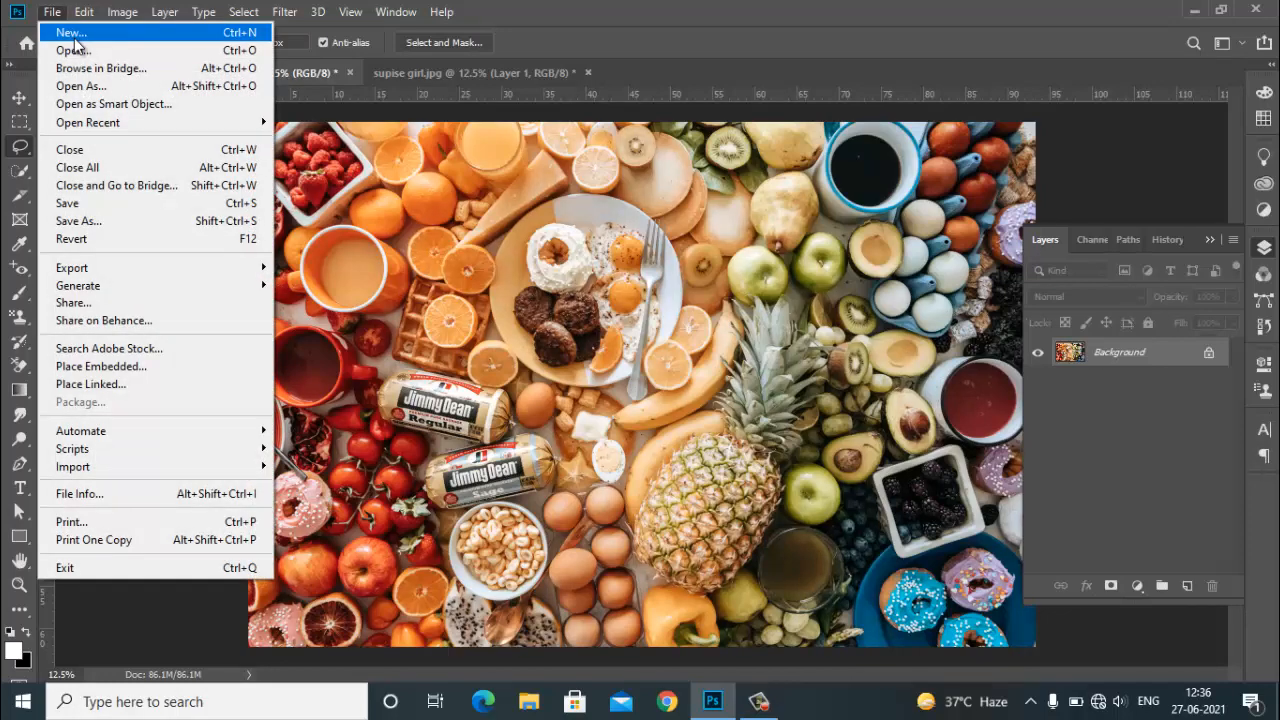
click(74, 37)
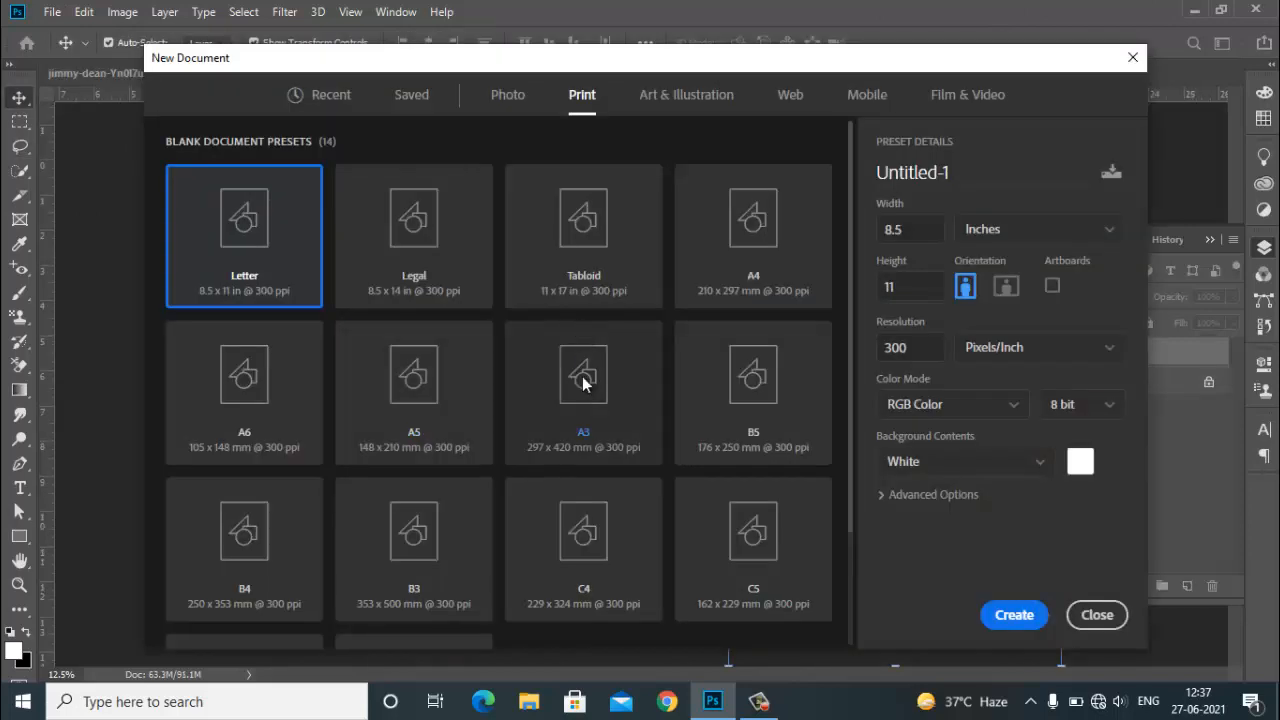
click(585, 388)
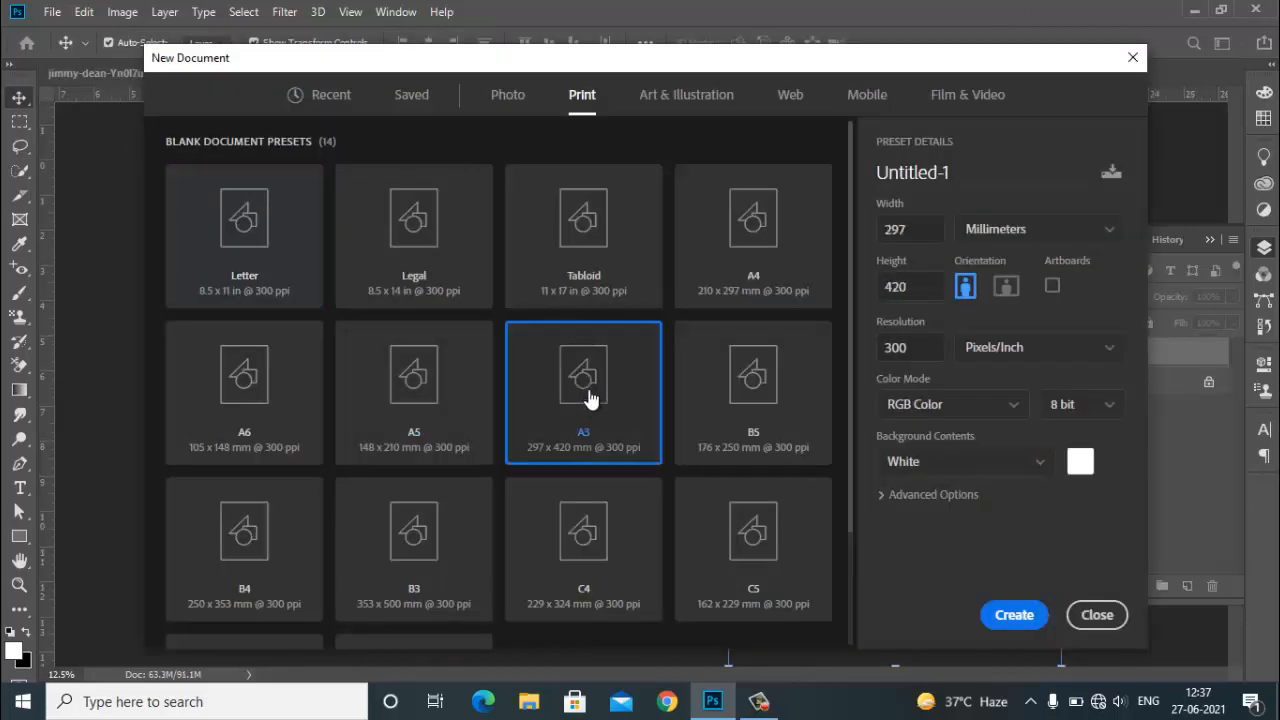
click(763, 263)
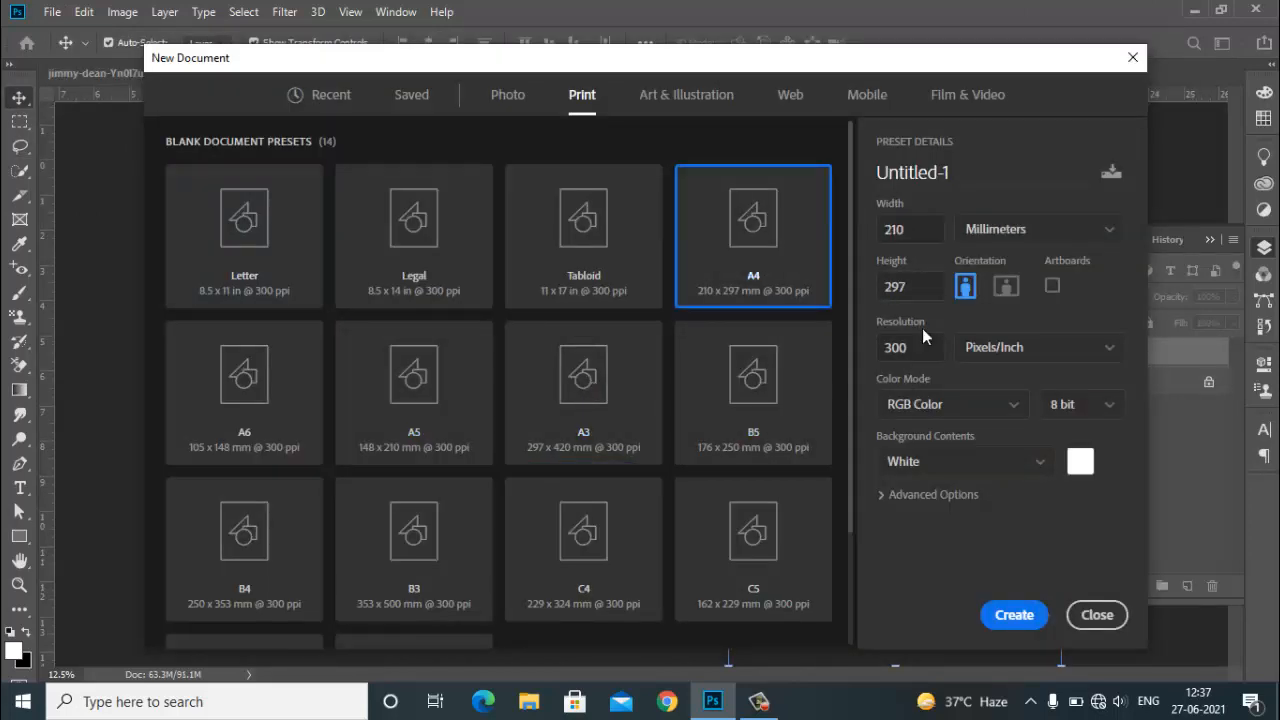
click(1006, 287)
click(1018, 236)
click(1008, 293)
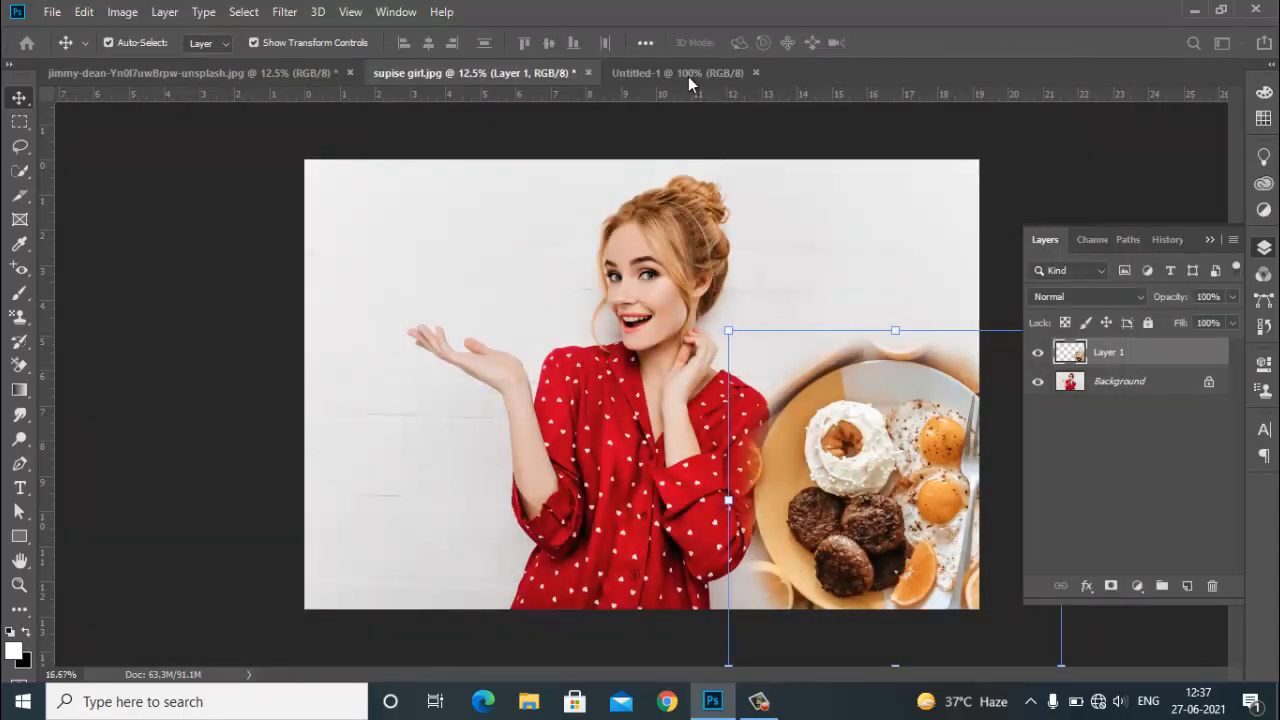
click(688, 76)
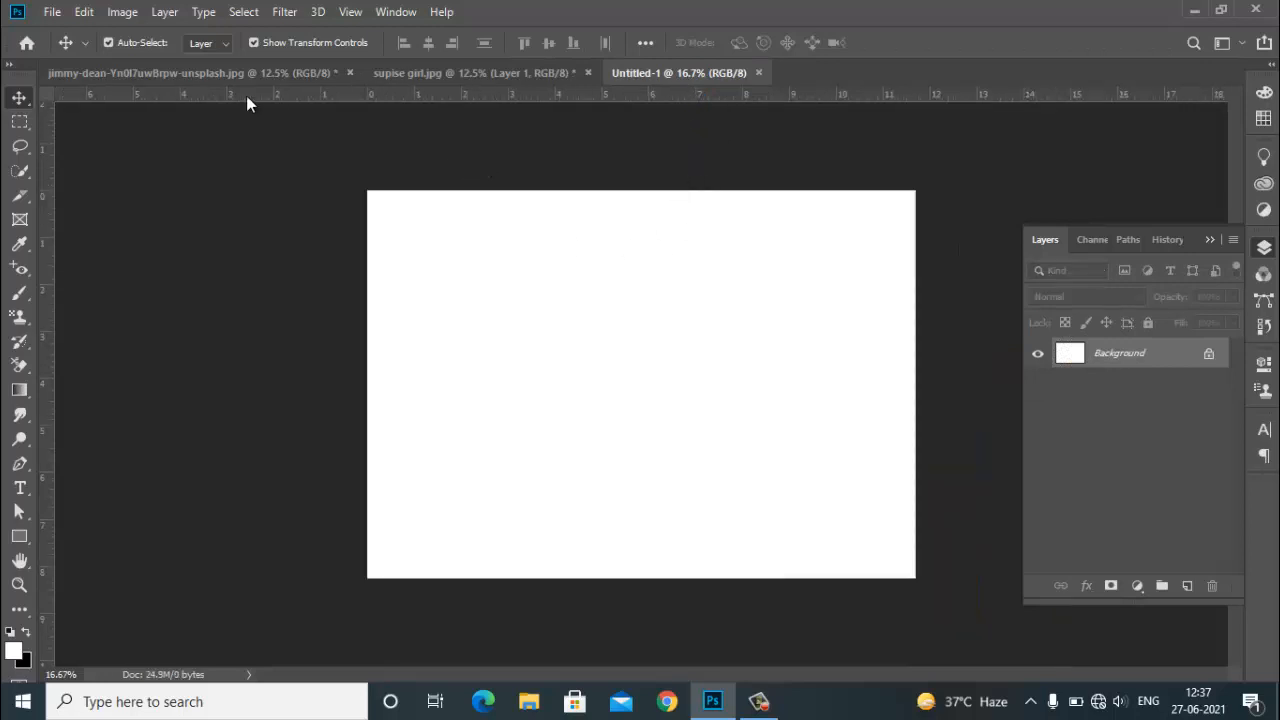
- Unlock the blank document's Background layer and add a new empty layer above it
click(20, 146)
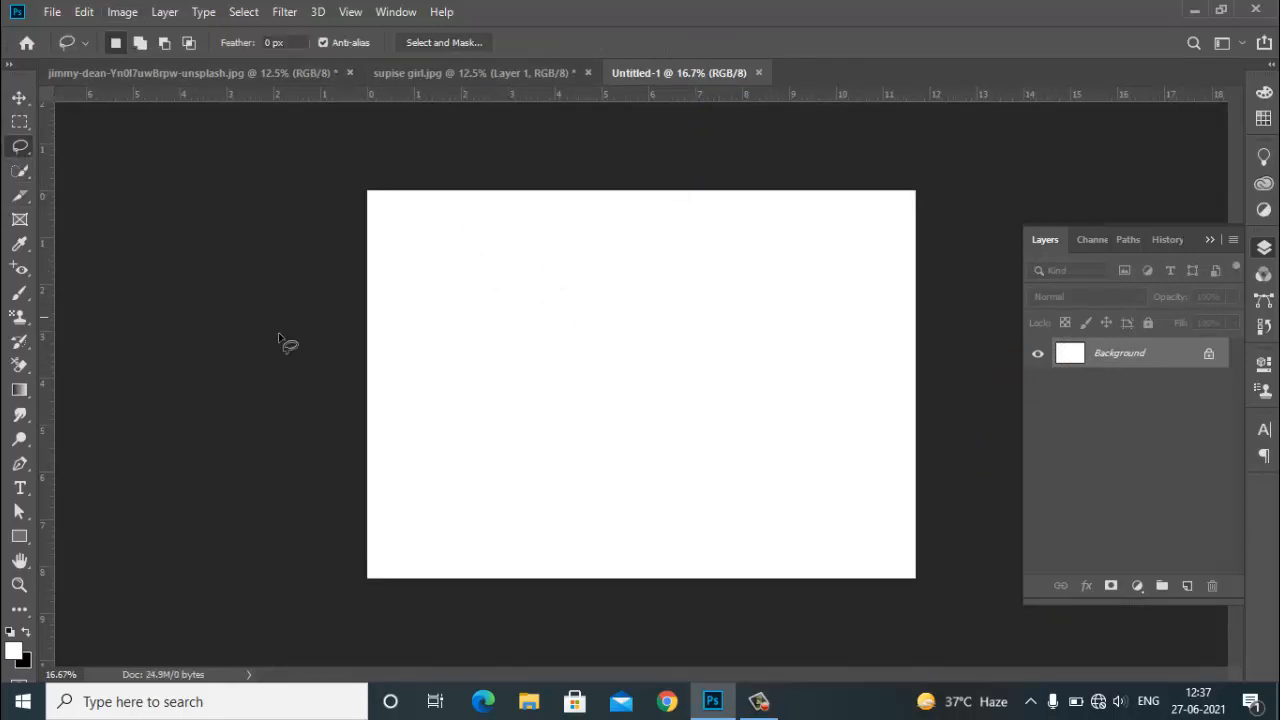
click(1209, 356)
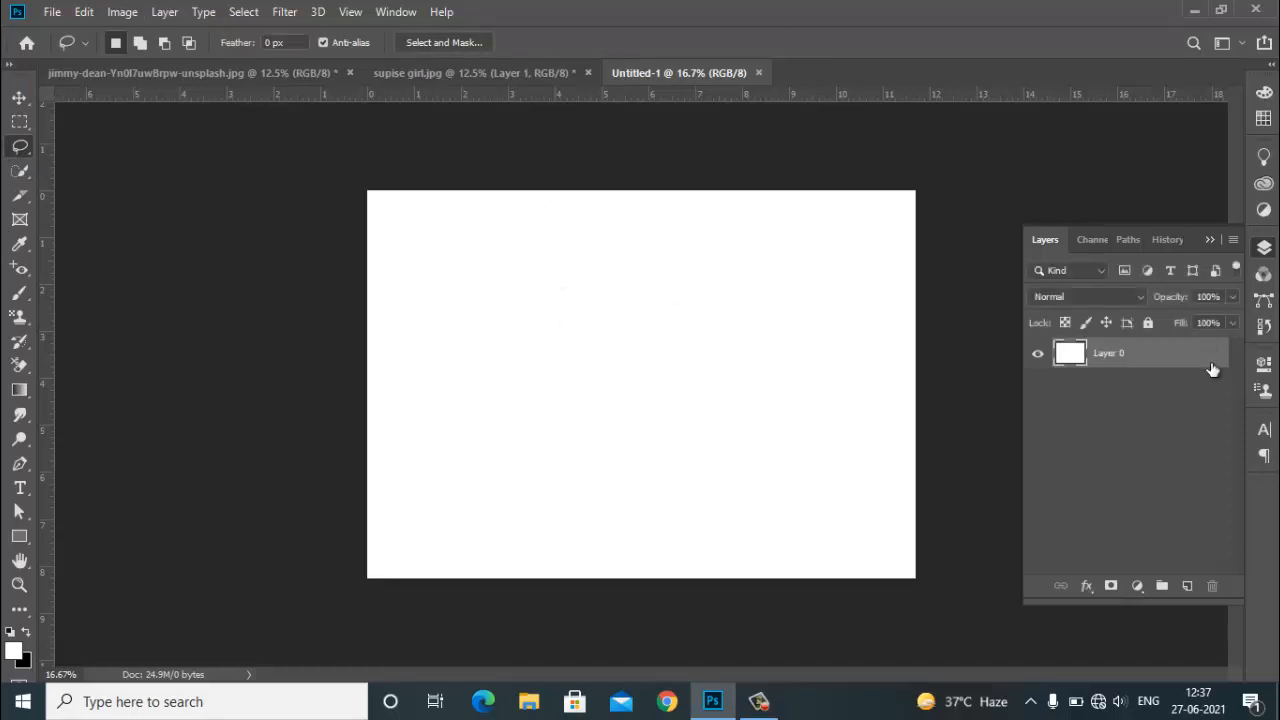
click(1188, 587)
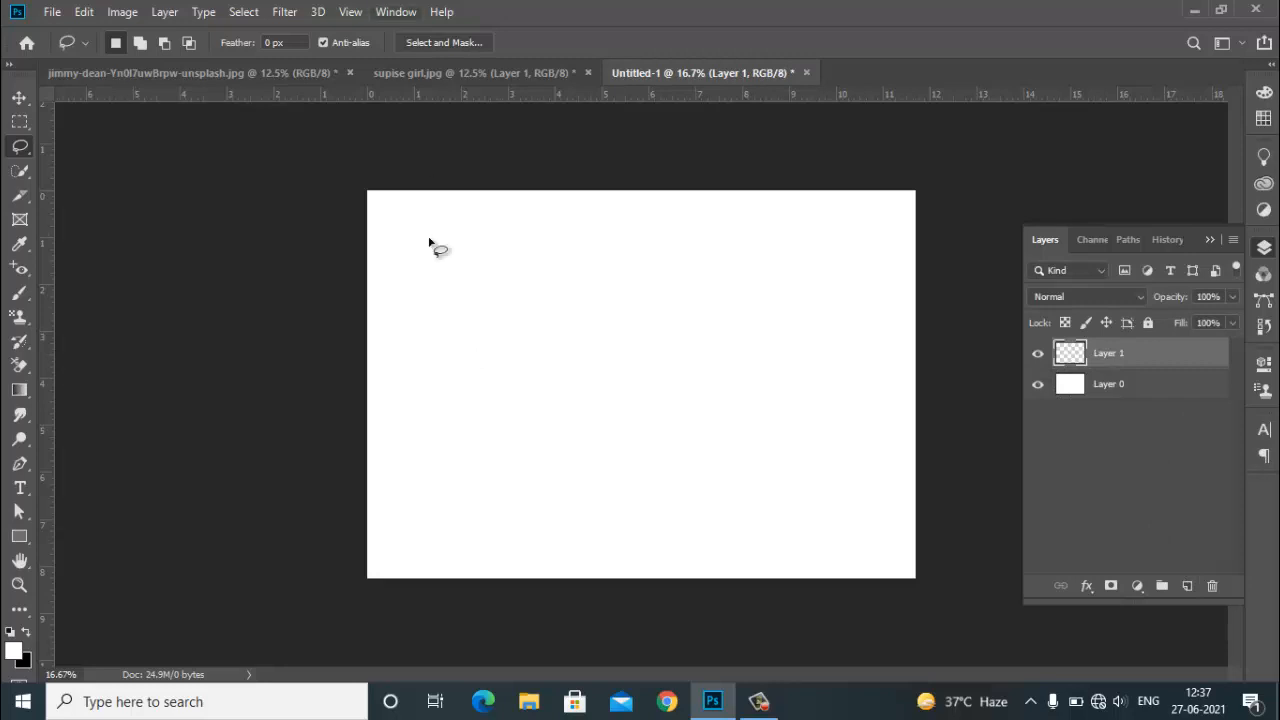
- Lasso a small rounded area in the page's upper-left part and set the foreground colour to a light red
mouse_move(454, 353)
mouse_down()
mouse_move(485, 265)
mouse_move(511, 241)
mouse_move(557, 270)
mouse_move(561, 300)
mouse_move(538, 337)
mouse_move(475, 360)
mouse_up()
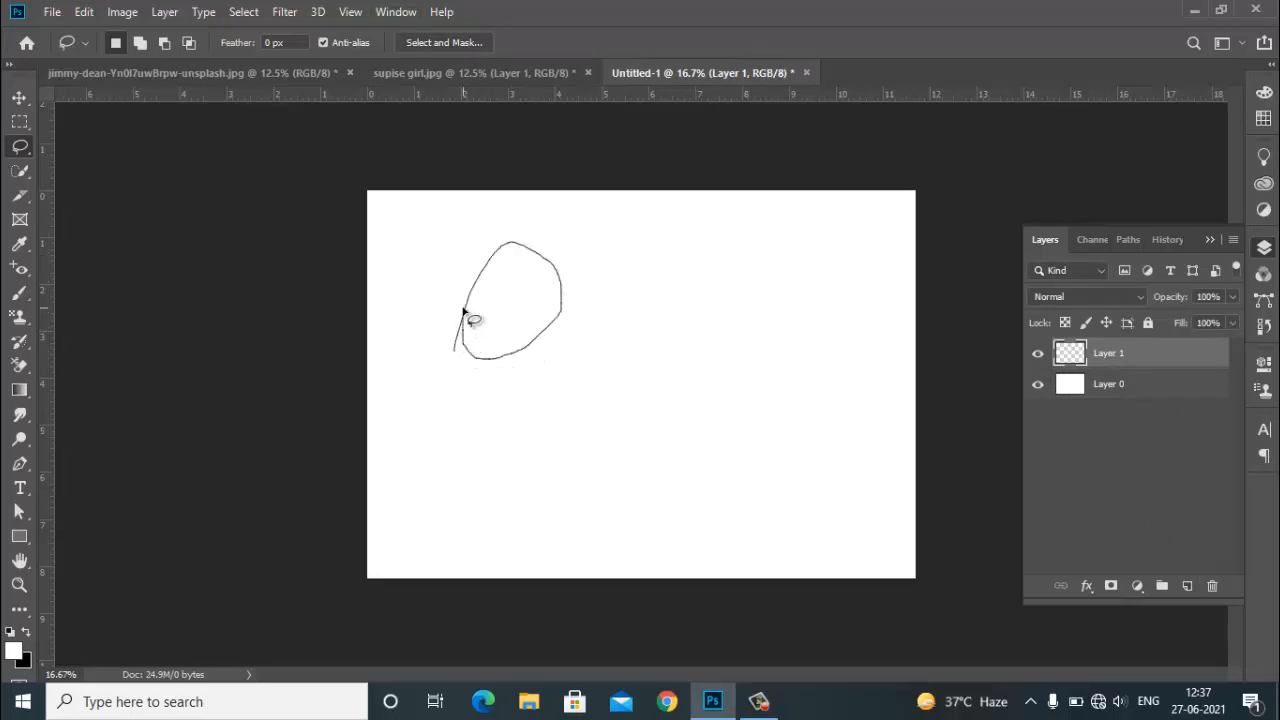
drag(463, 312, 464, 316)
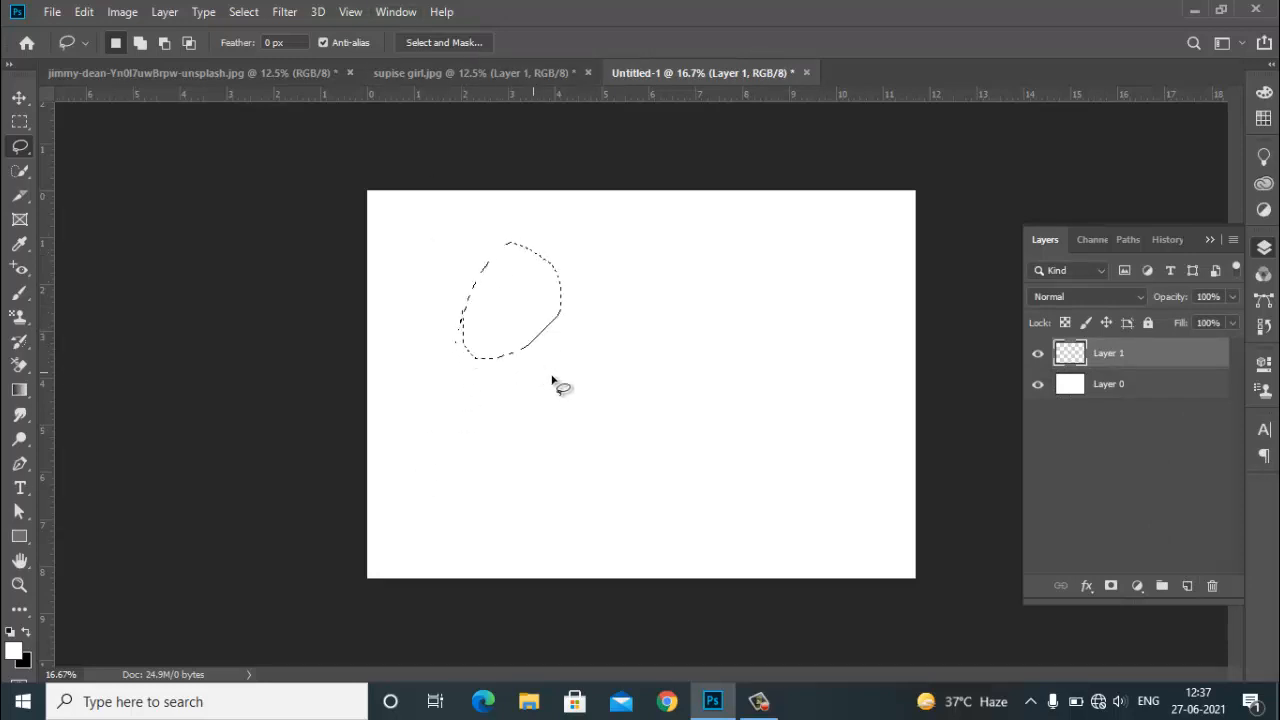
click(25, 636)
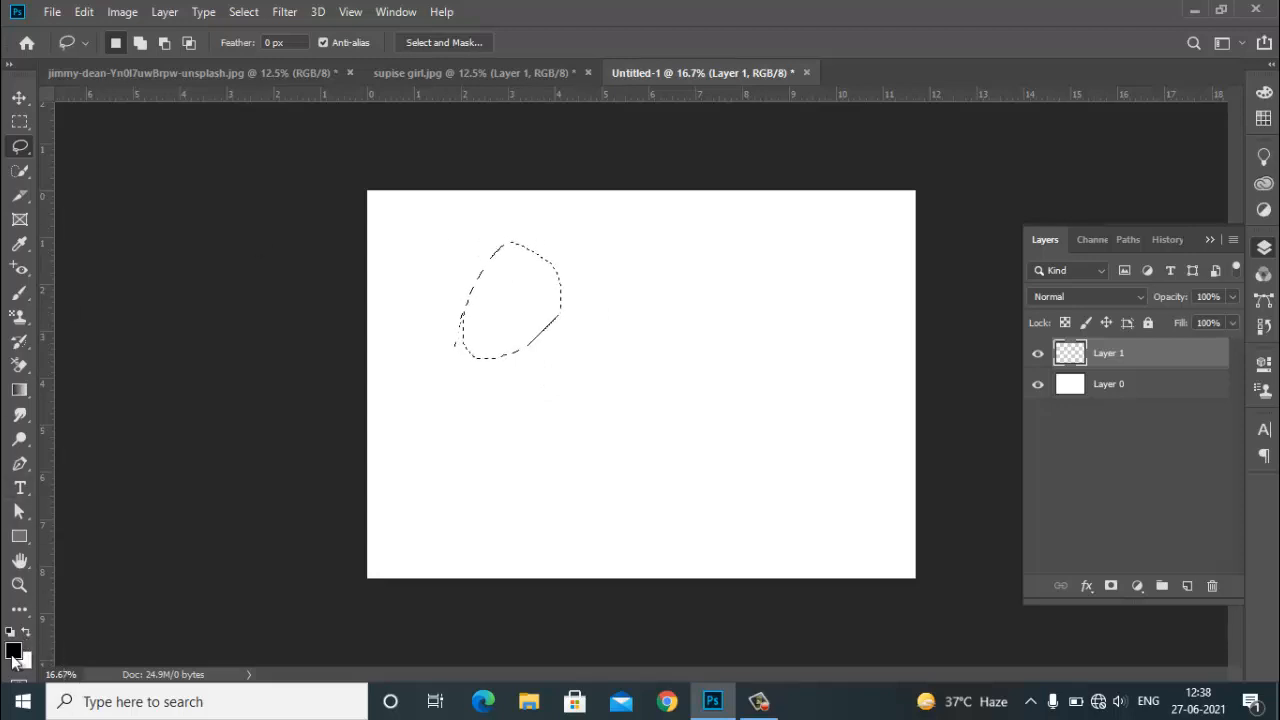
click(13, 653)
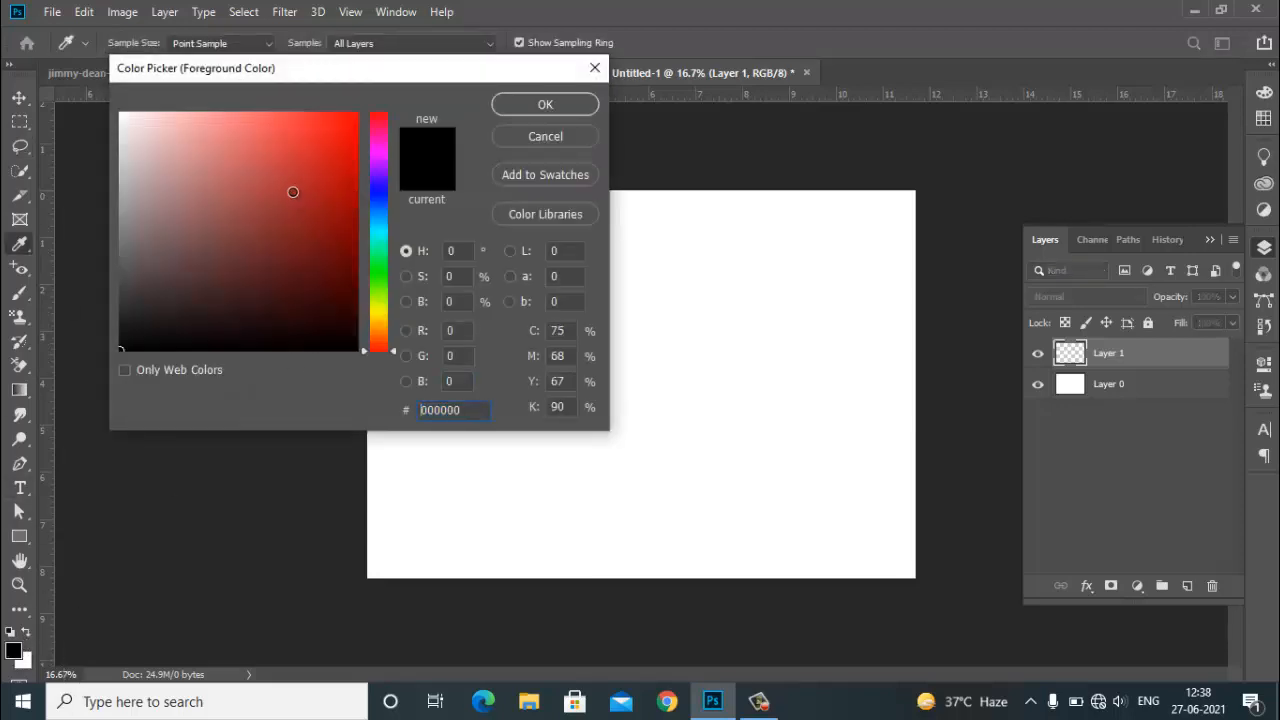
click(278, 123)
click(545, 105)
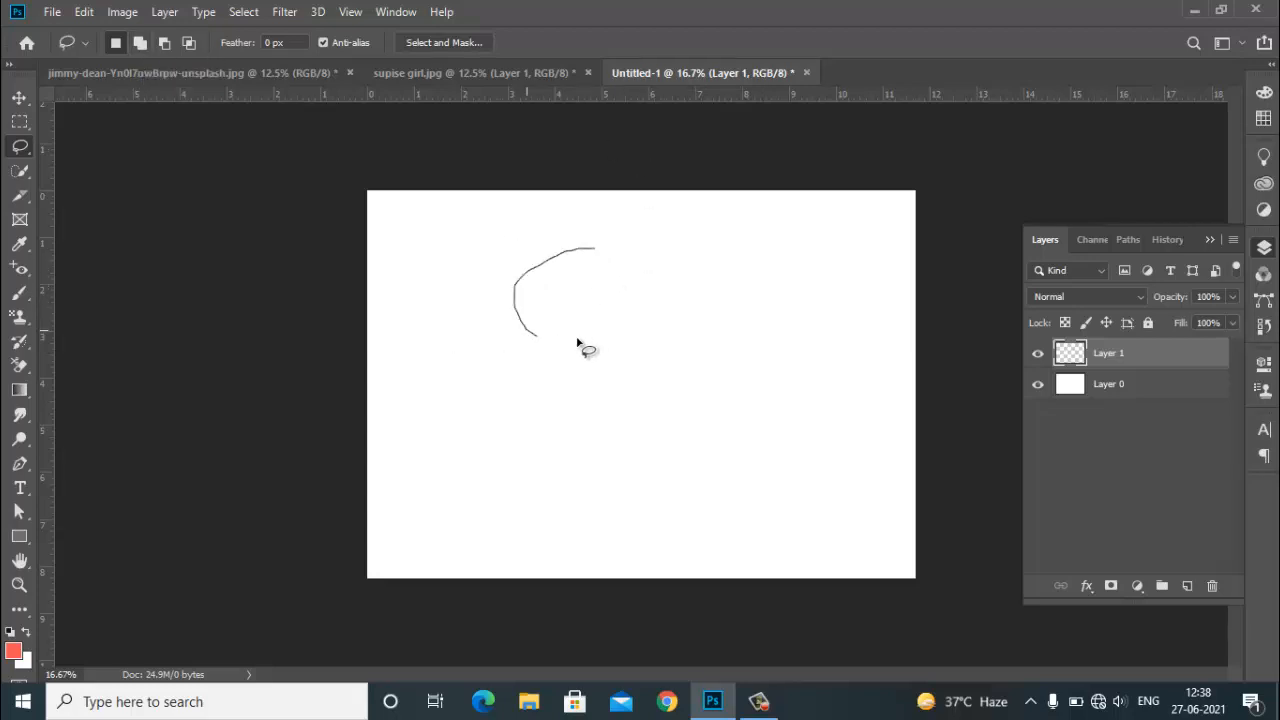
- Lasso a new rounded area near the page's upper middle and extend it to the right using Add to selection
mouse_move(577, 342)
mouse_down()
mouse_move(616, 329)
mouse_move(619, 290)
mouse_up()
drag(583, 250, 585, 249)
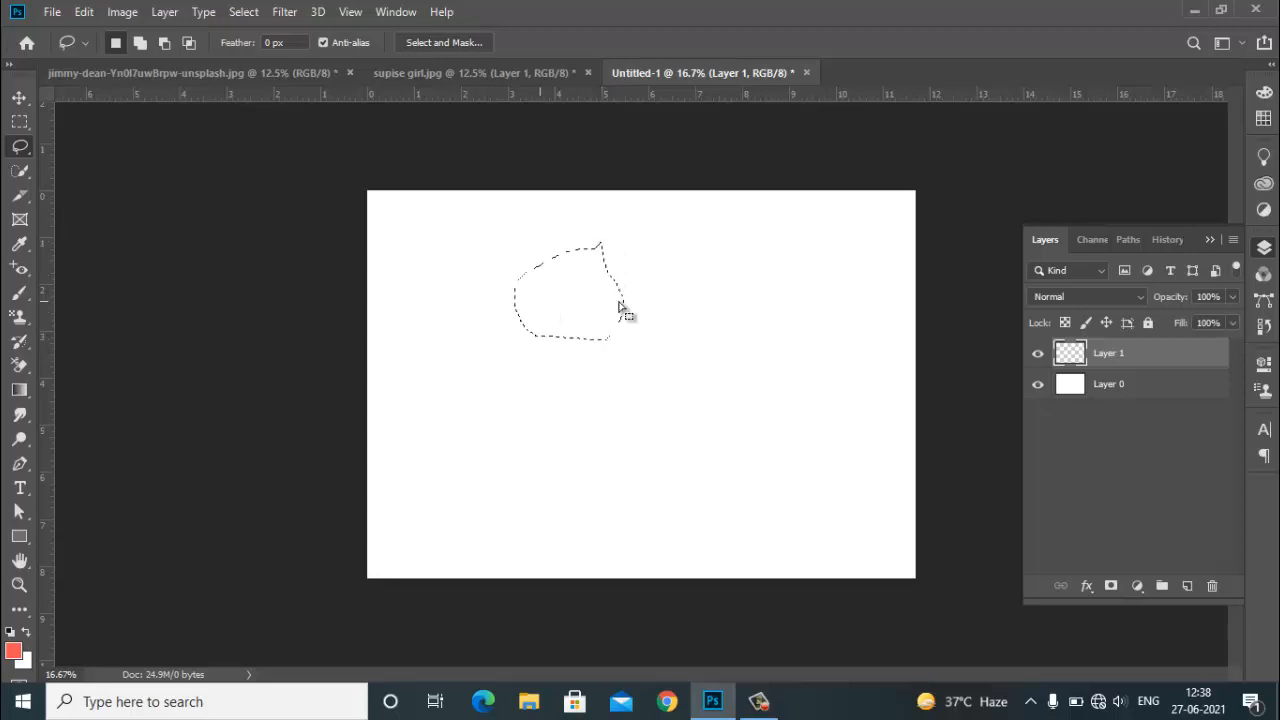
click(135, 42)
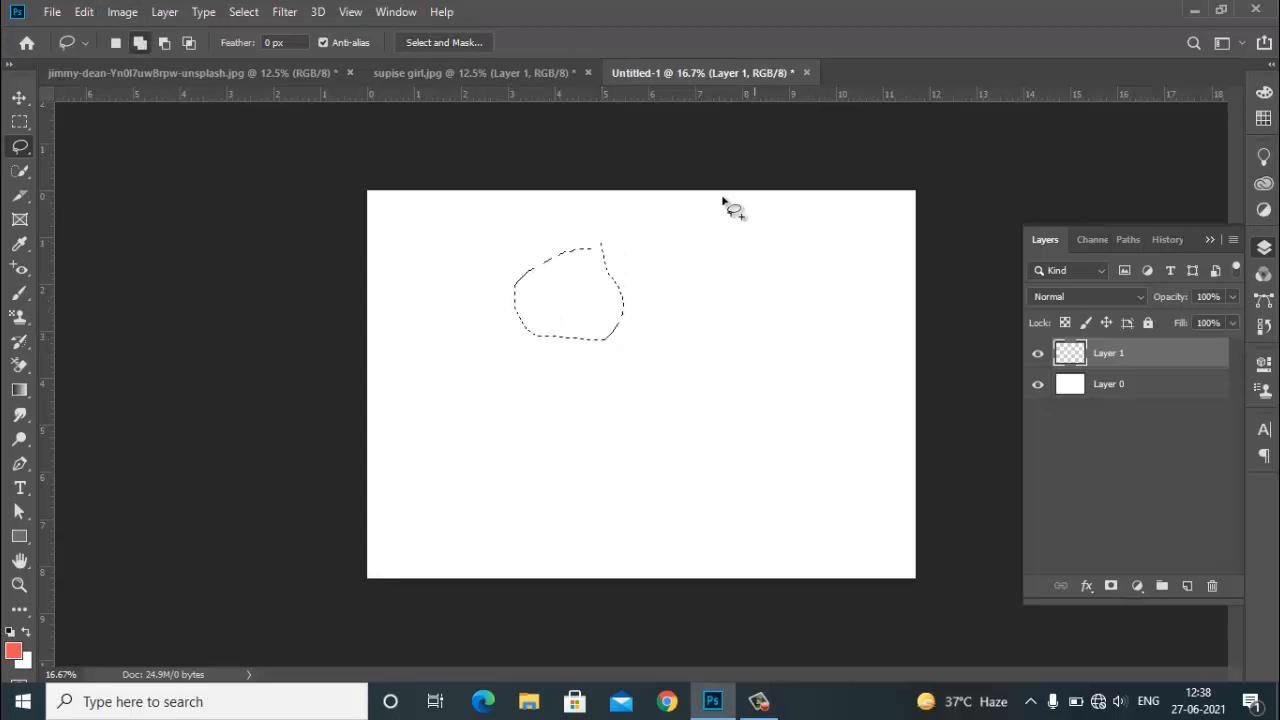
mouse_move(637, 268)
mouse_down()
mouse_move(592, 295)
mouse_move(590, 325)
mouse_move(633, 338)
mouse_move(679, 305)
mouse_move(676, 254)
mouse_move(580, 295)
mouse_up()
mouse_move(589, 222)
mouse_down()
mouse_move(600, 280)
mouse_move(686, 271)
mouse_move(590, 250)
mouse_move(646, 257)
mouse_move(537, 305)
mouse_up()
- In the food image, lasso the white cereal bowl and add the orange half beside the plate to the selection
click(334, 78)
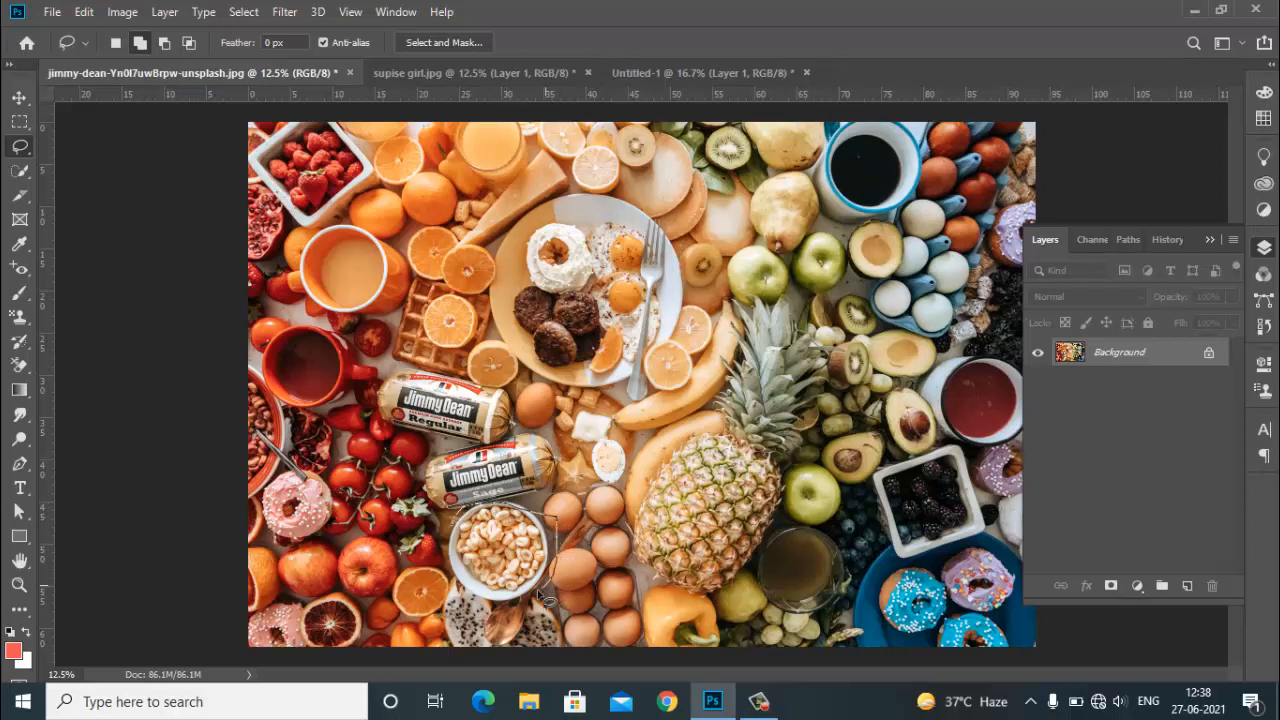
drag(463, 533, 458, 528)
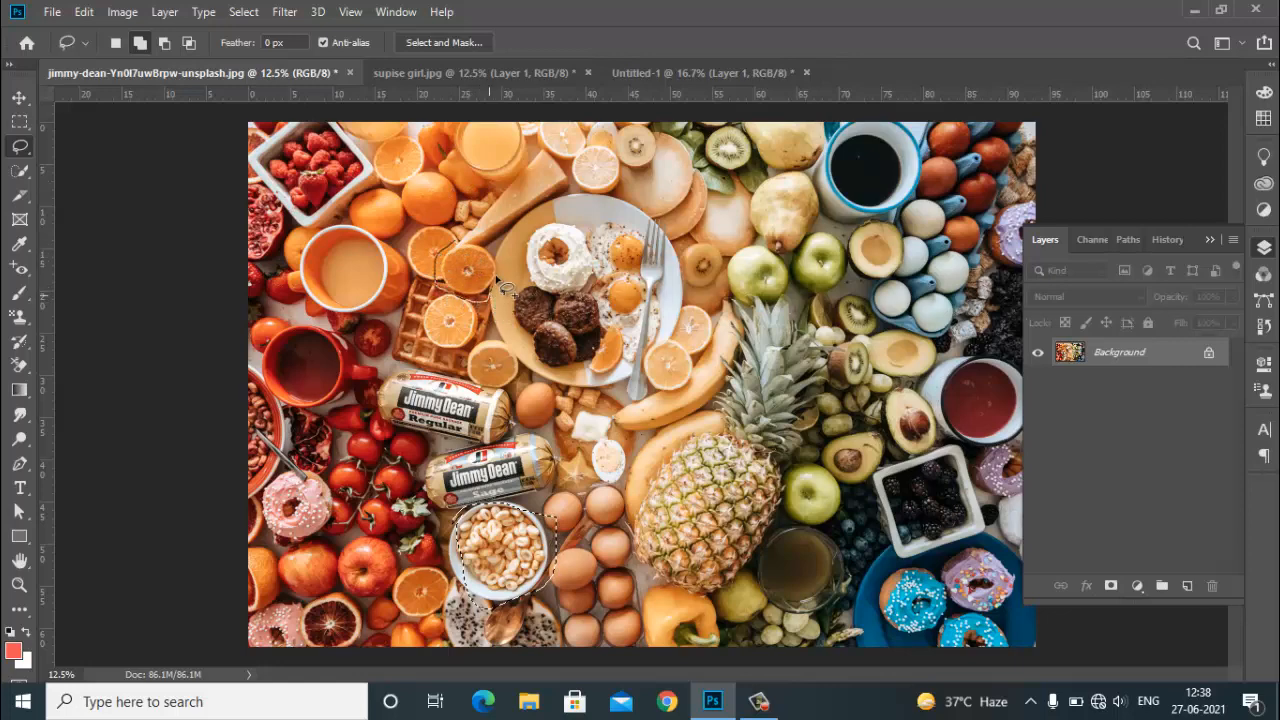
drag(460, 262, 458, 259)
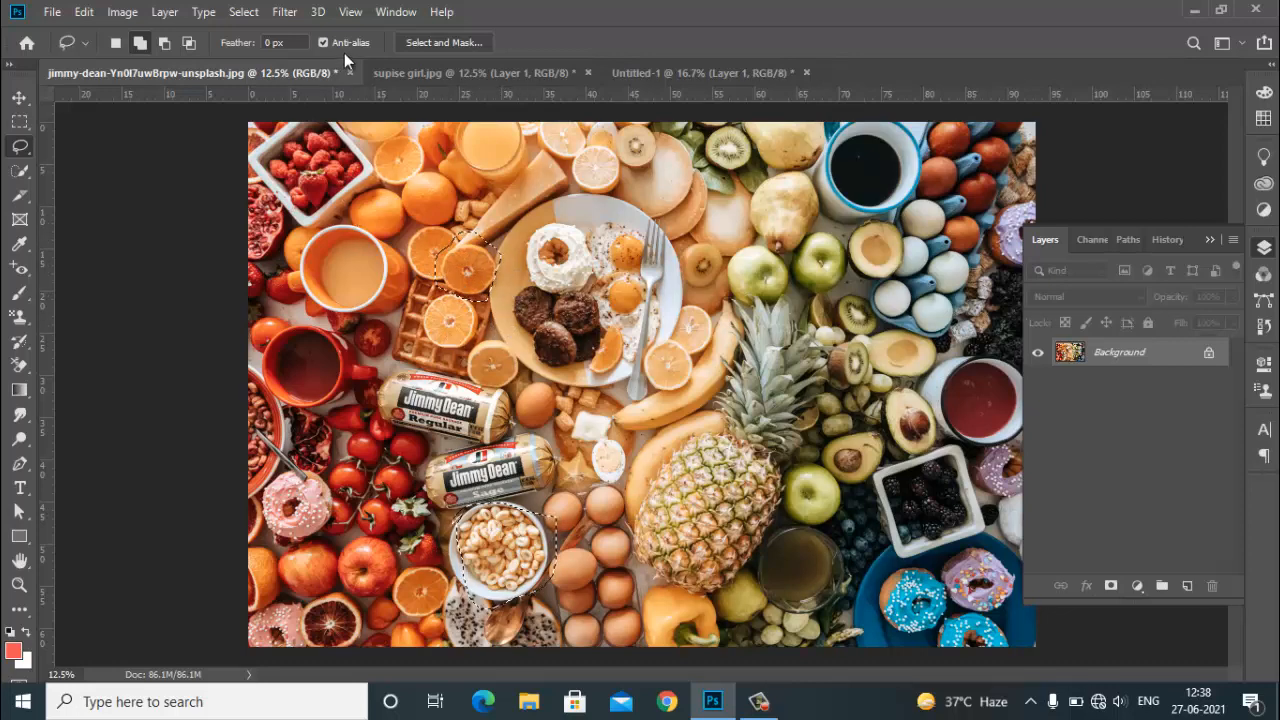
- Return to Untitled-1 and cut away the right part of the lasso selection using Subtract from selection
click(704, 72)
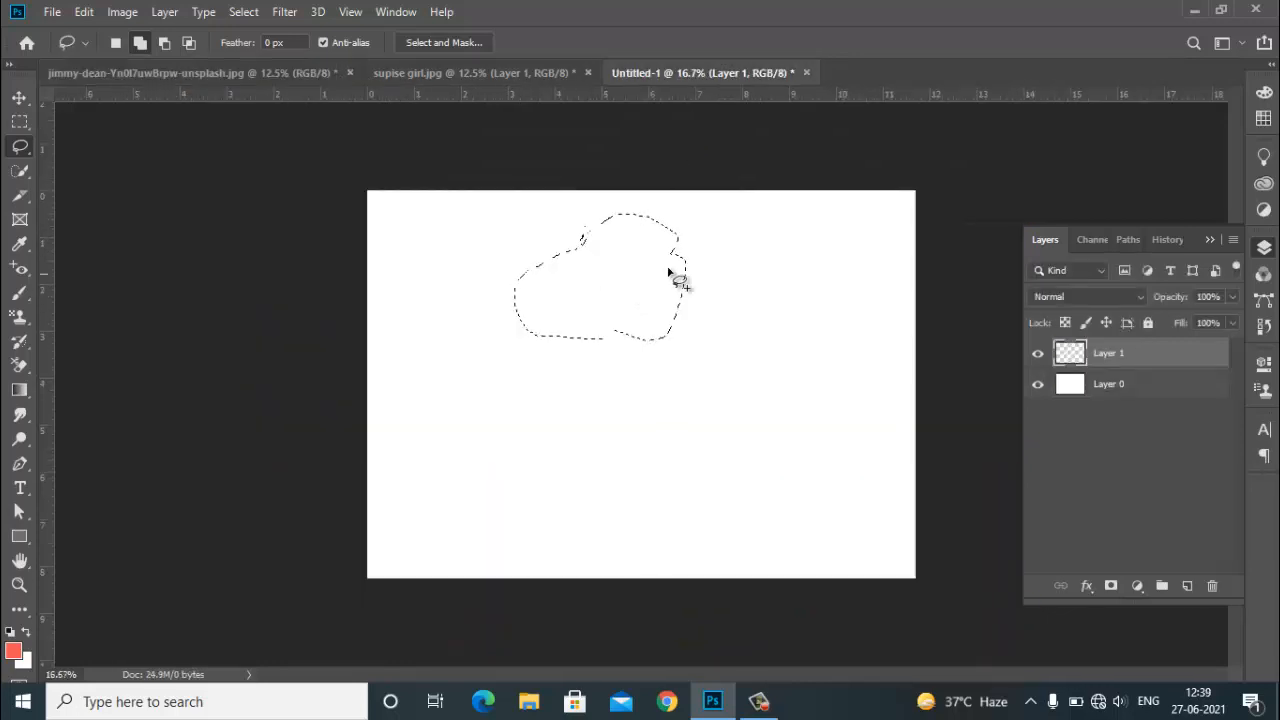
click(162, 45)
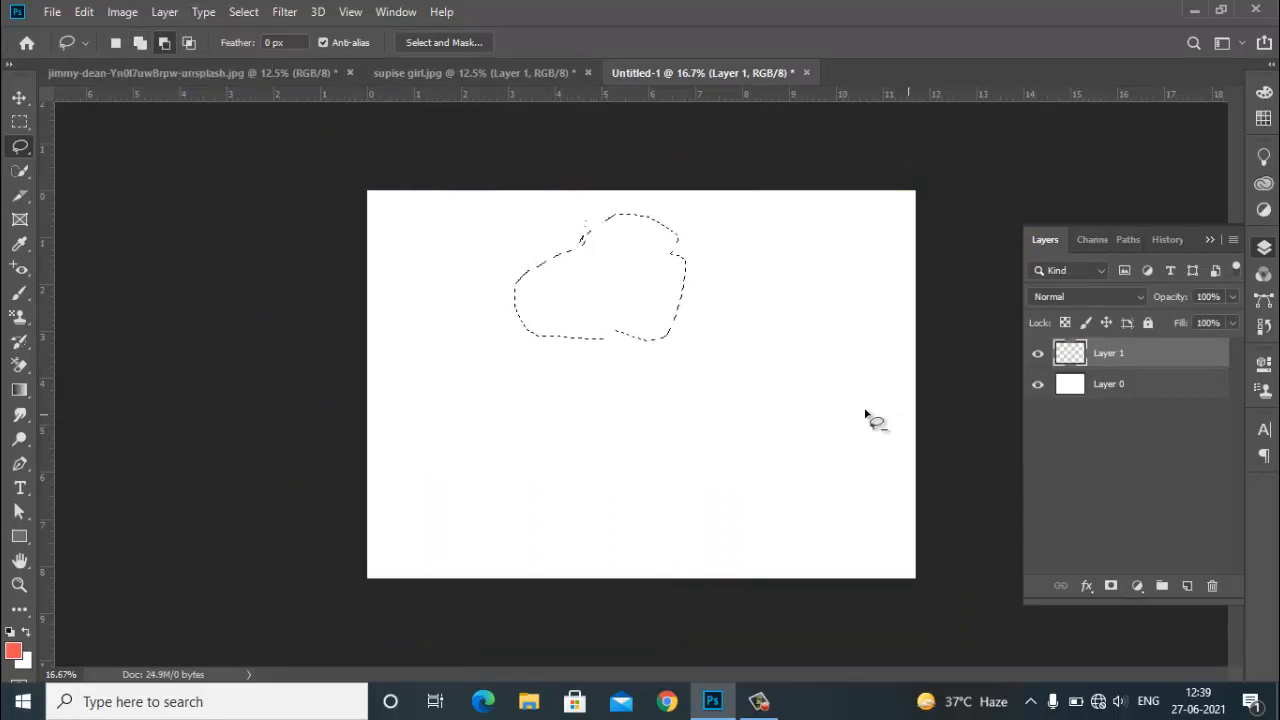
mouse_move(561, 204)
mouse_down()
mouse_move(609, 365)
mouse_move(669, 365)
mouse_move(729, 308)
mouse_move(709, 203)
mouse_move(639, 185)
mouse_move(568, 222)
mouse_up()
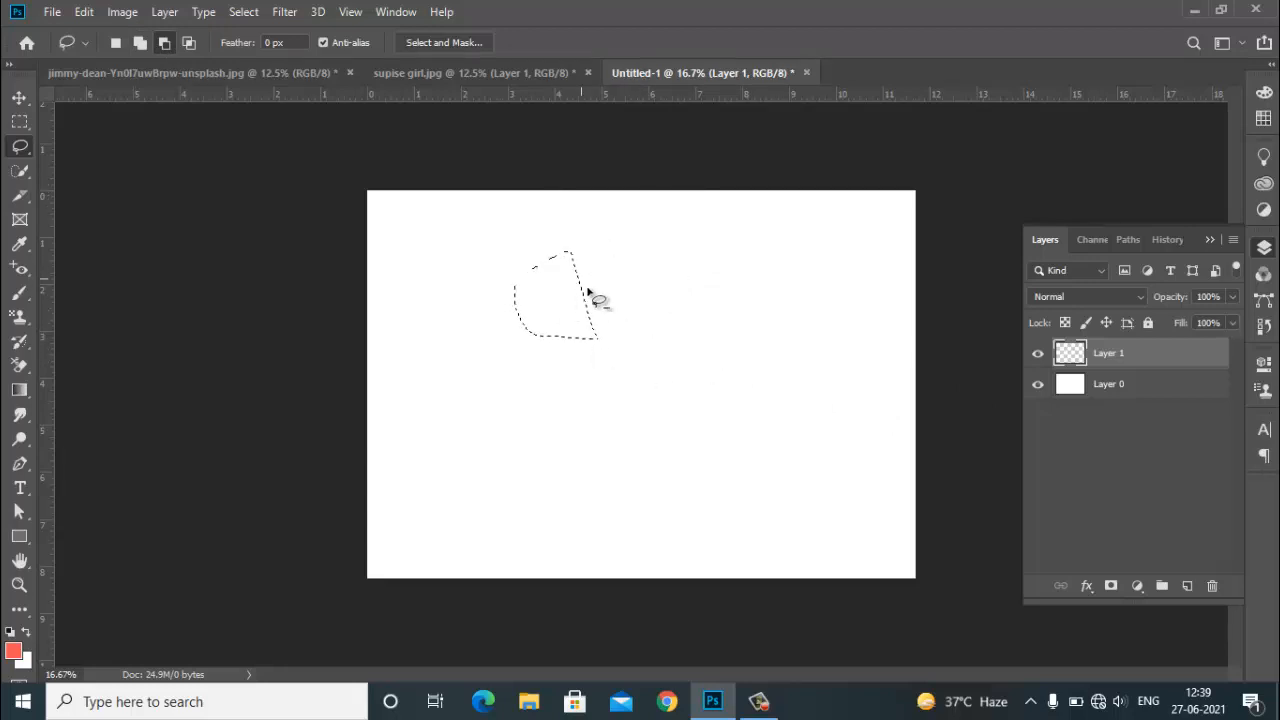
- Fill the remaining selection with the red foreground colour, undo the fill and deselect
key(alt+BackSpace)
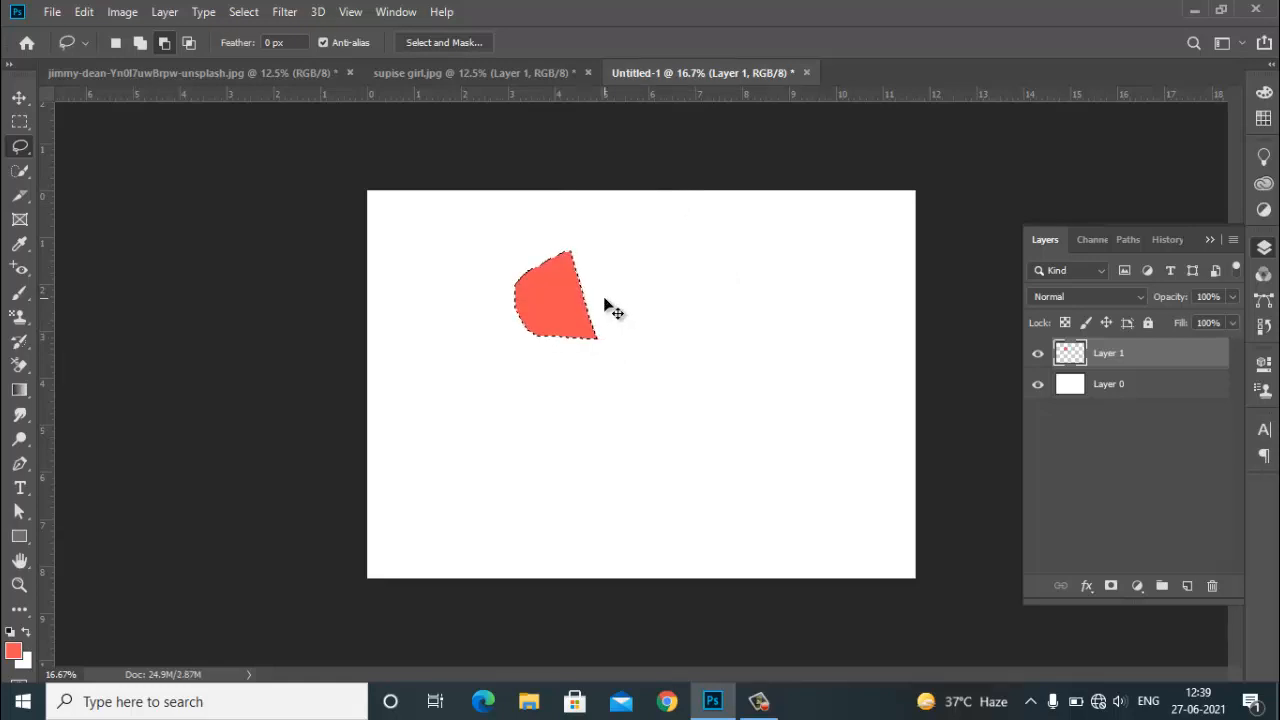
key(ctrl+z)
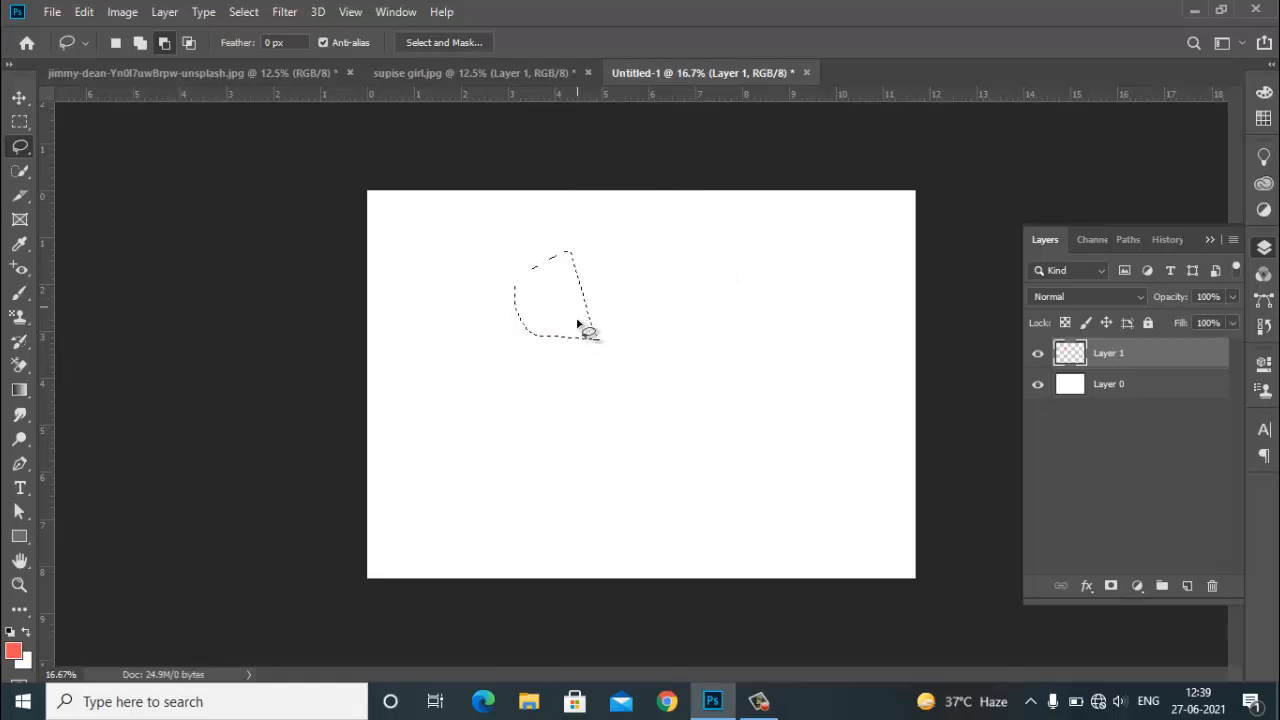
key(ctrl+d)
- Lasso a large rounded area across the page, subtract two regions from it with the Lasso tool, and deselect
mouse_move(508, 248)
mouse_down()
mouse_move(817, 254)
mouse_move(832, 439)
mouse_move(771, 493)
mouse_move(661, 508)
mouse_move(544, 494)
mouse_move(500, 432)
mouse_move(489, 338)
mouse_move(537, 240)
mouse_up()
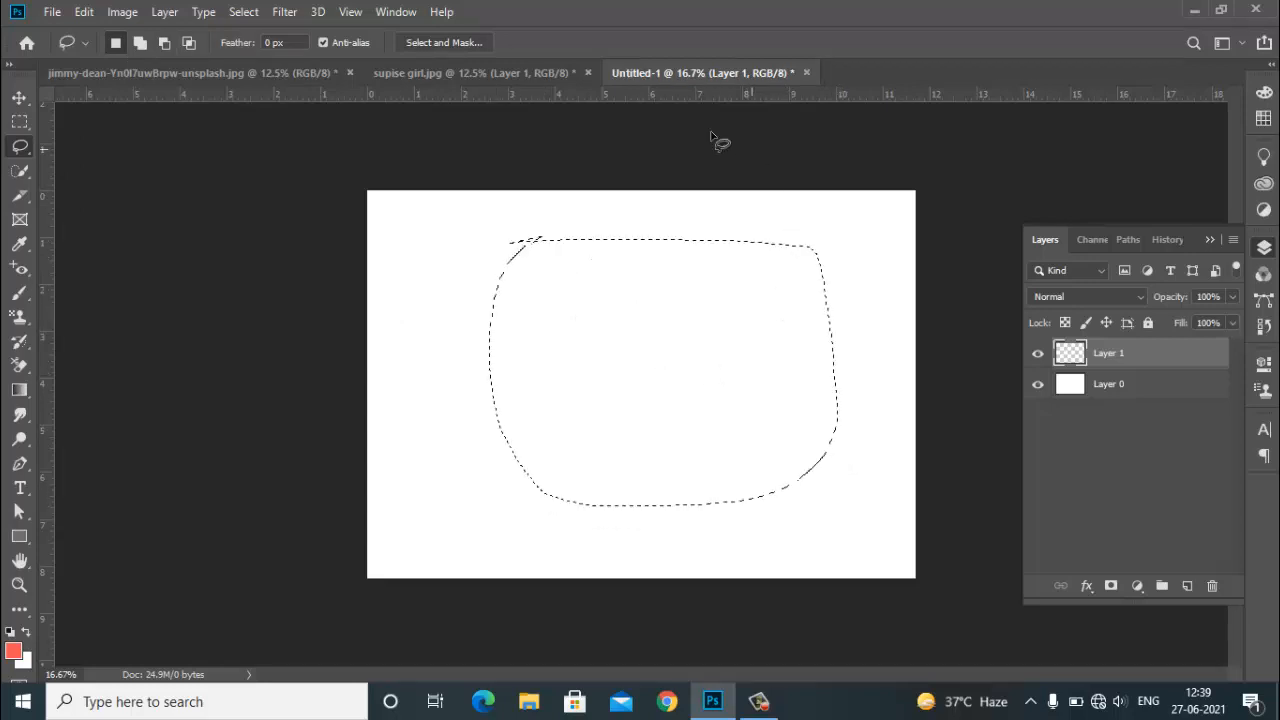
click(164, 42)
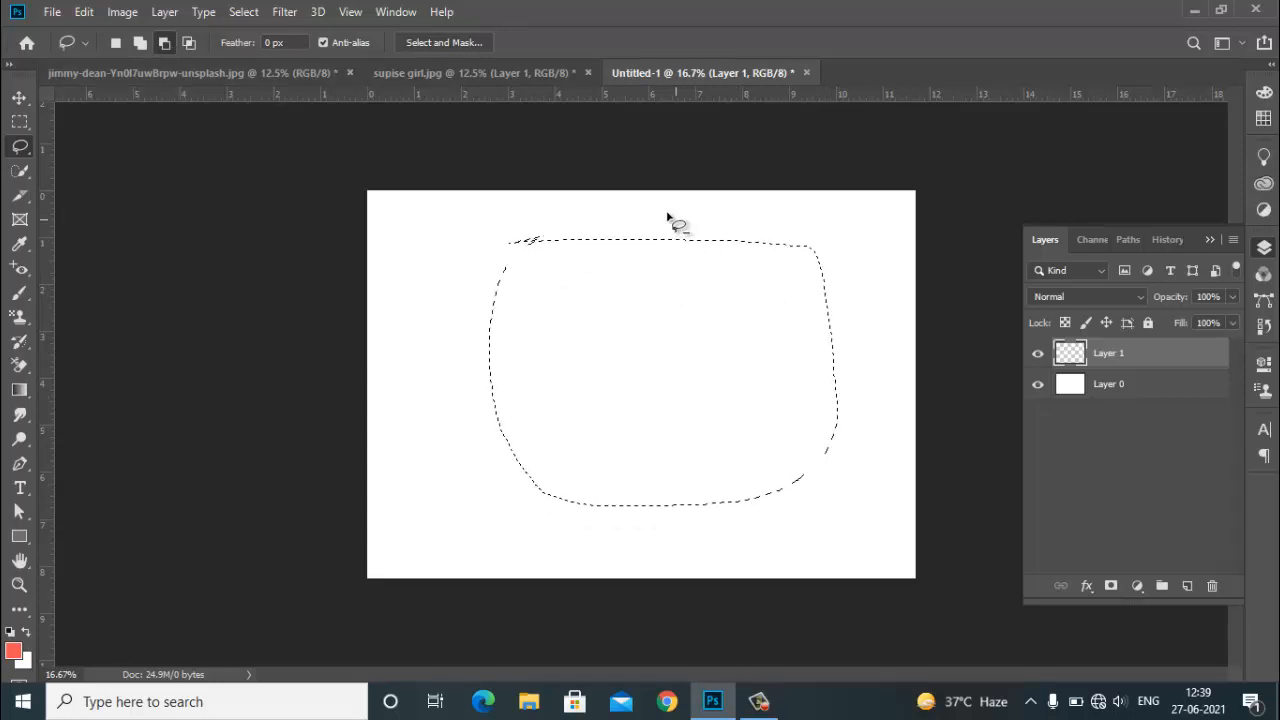
mouse_move(648, 212)
mouse_down()
mouse_move(677, 562)
mouse_move(820, 553)
mouse_move(856, 488)
mouse_move(863, 352)
mouse_move(801, 190)
mouse_move(652, 220)
mouse_up()
mouse_move(720, 260)
mouse_down()
mouse_move(589, 262)
mouse_move(564, 276)
mouse_move(679, 295)
mouse_move(687, 310)
mouse_move(643, 342)
mouse_move(593, 350)
mouse_move(587, 381)
mouse_move(681, 408)
mouse_move(680, 426)
mouse_move(588, 448)
mouse_move(612, 487)
mouse_move(711, 497)
mouse_move(763, 372)
mouse_move(753, 285)
mouse_move(720, 262)
mouse_up()
key(ctrl+d)
- Lasso a wide area on the page, reduce it to a narrow upright strip using Intersect with selection, and deselect
mouse_move(496, 297)
mouse_down()
mouse_move(742, 267)
mouse_move(750, 367)
mouse_move(559, 443)
mouse_move(500, 431)
mouse_move(494, 303)
mouse_up()
click(189, 42)
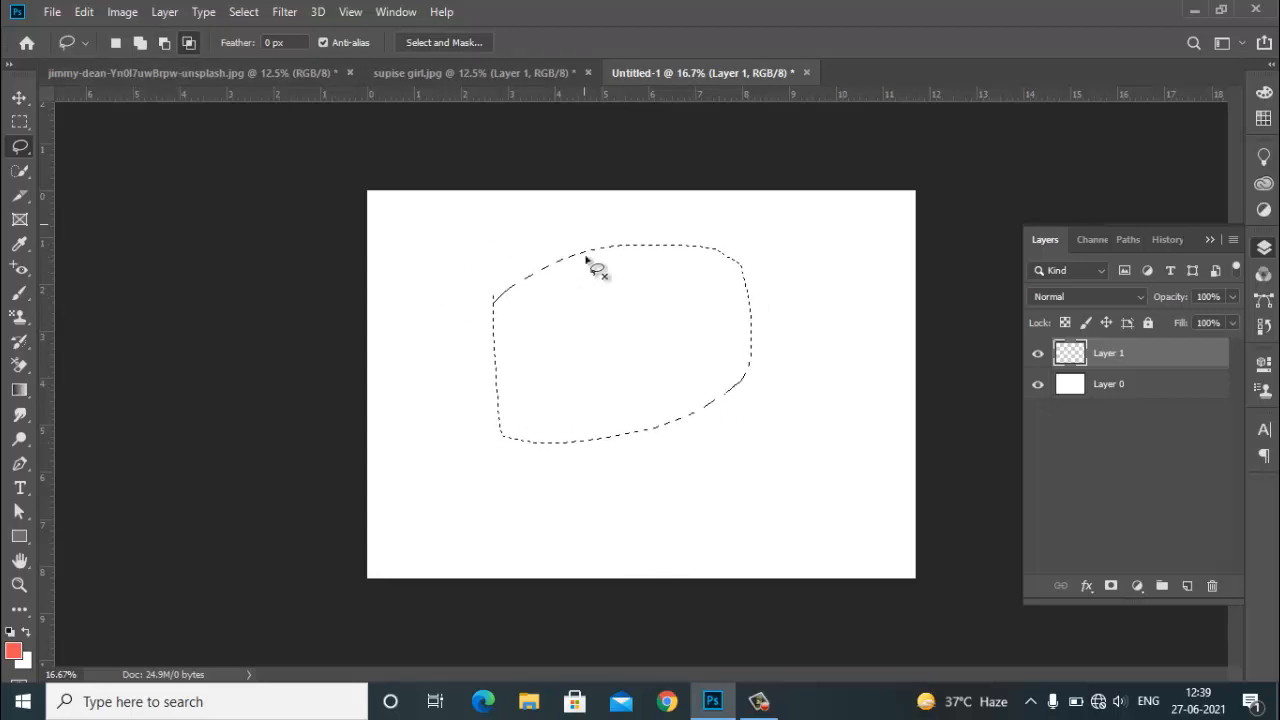
mouse_move(585, 226)
mouse_down()
mouse_move(601, 354)
mouse_move(649, 469)
mouse_move(674, 457)
mouse_move(664, 303)
mouse_move(632, 222)
mouse_move(594, 219)
mouse_move(581, 237)
mouse_move(624, 324)
mouse_up()
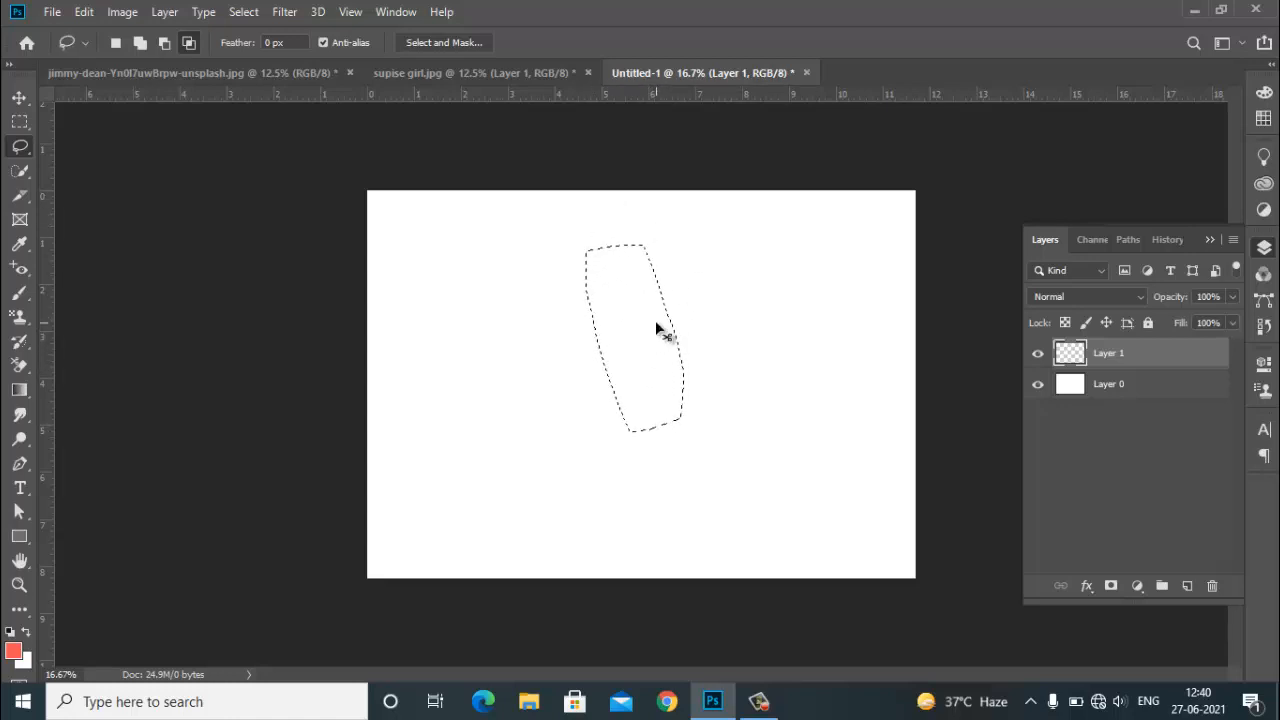
key(ctrl+d)
- Fill a circular Elliptical Marquee selection about 4.3 inches wide in the page's left half with black and add a new layer
click(19, 122)
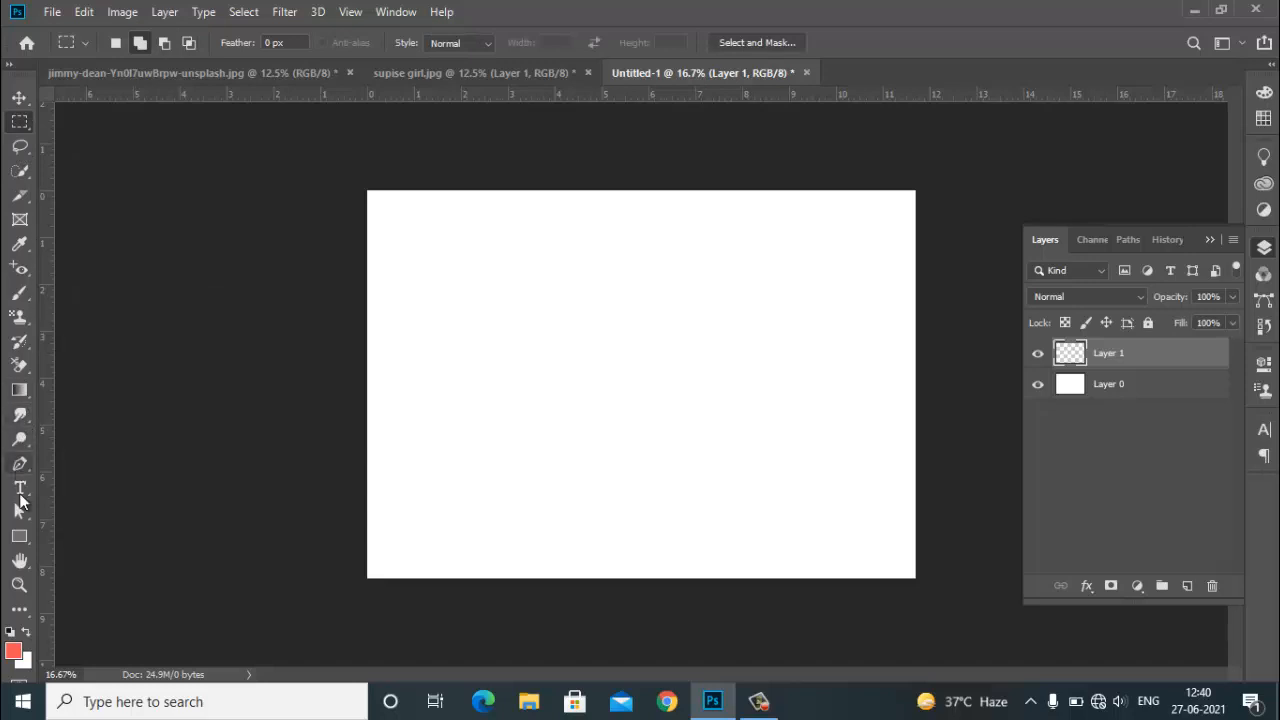
click(20, 537)
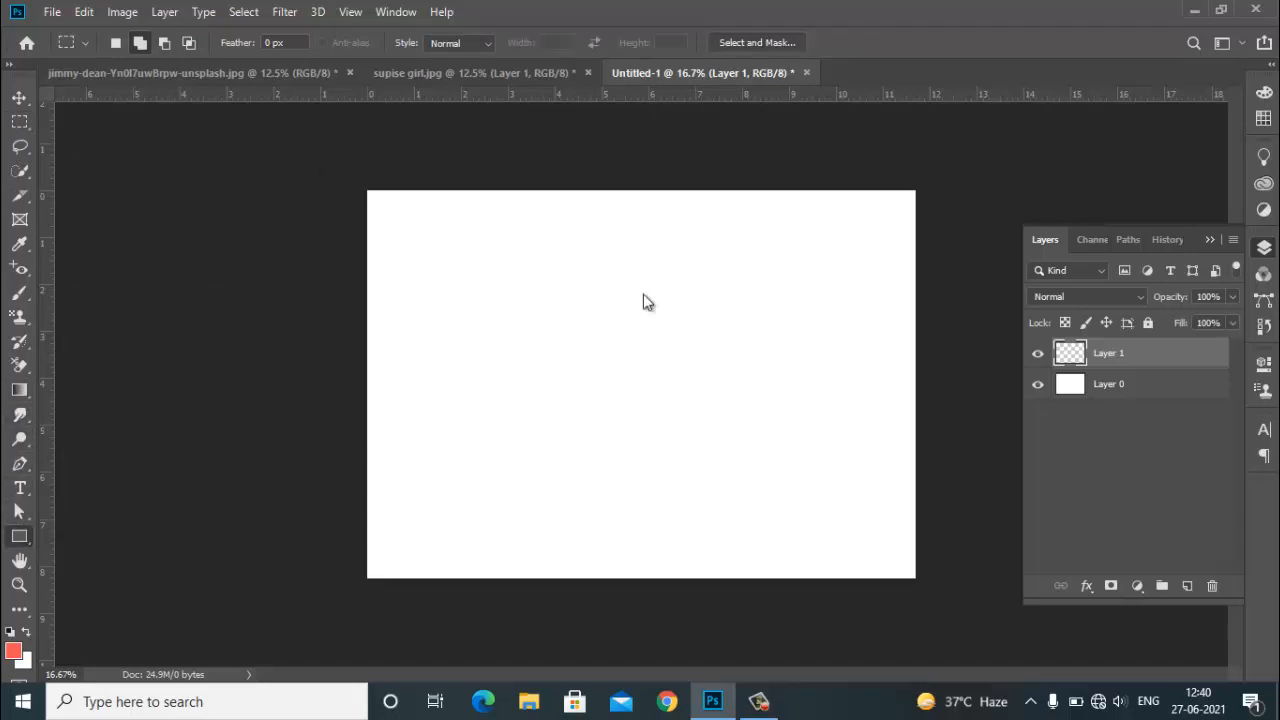
click(16, 123)
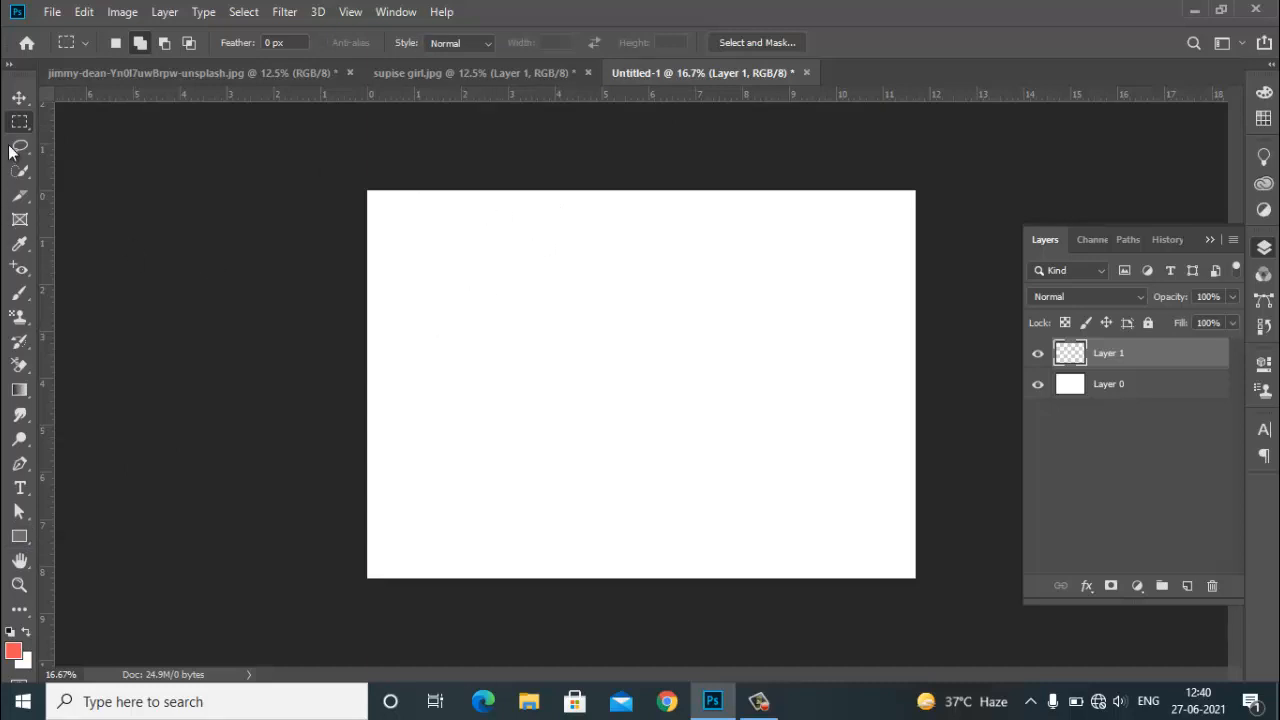
drag(16, 126, 76, 140)
drag(449, 263, 650, 462)
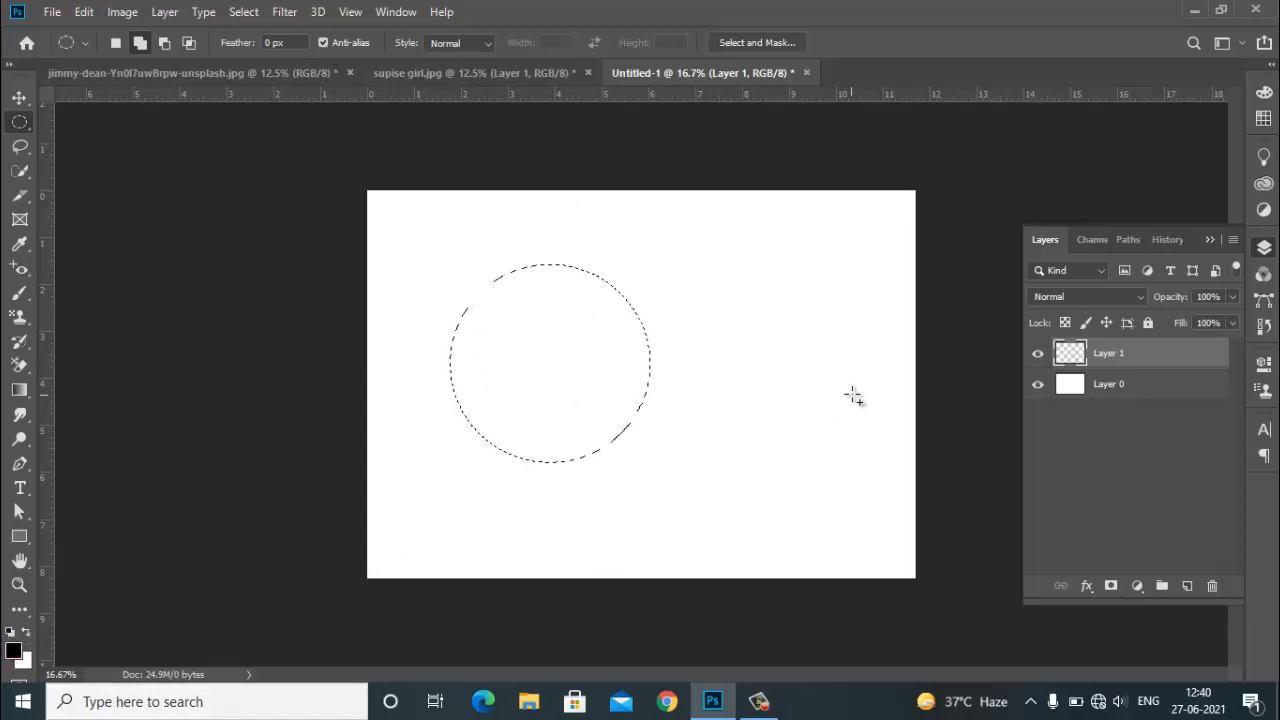
key(alt+BackSpace)
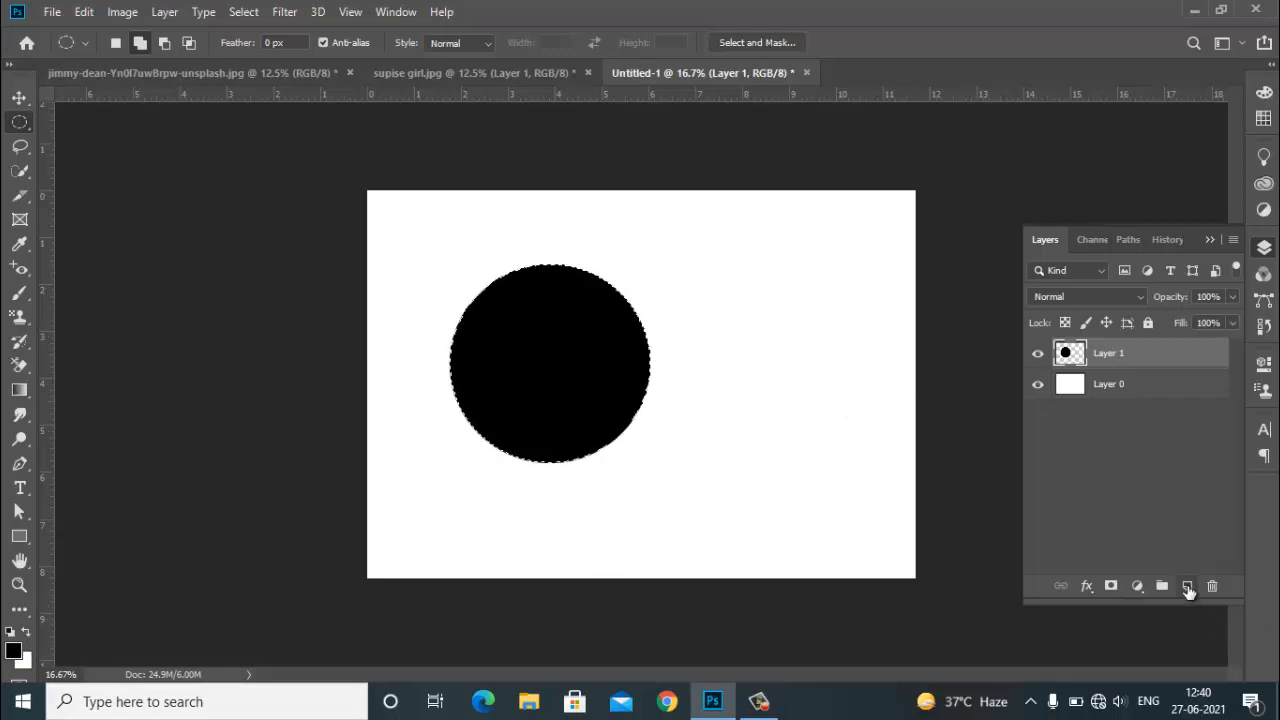
click(1187, 586)
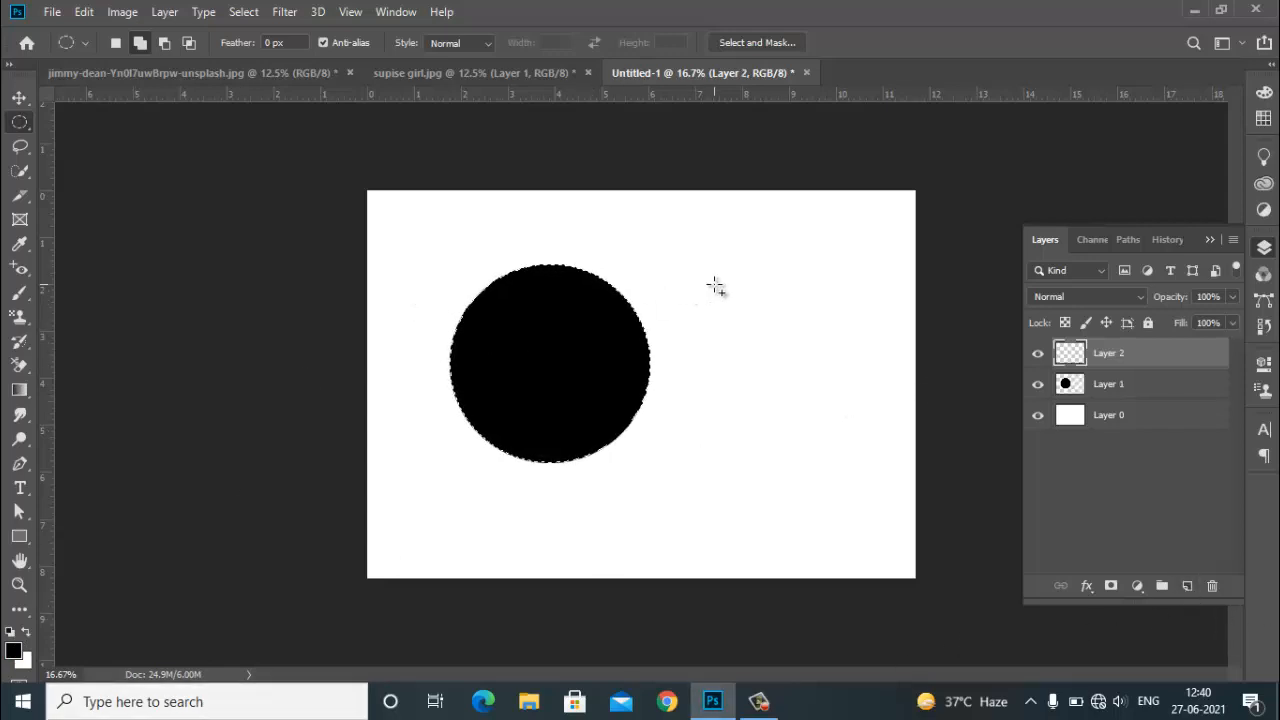
- With Anti-alias turned off, fill a circular Elliptical Marquee selection about 4.3 inches wide in the page's right half with black and deselect
key(ctrl+d)
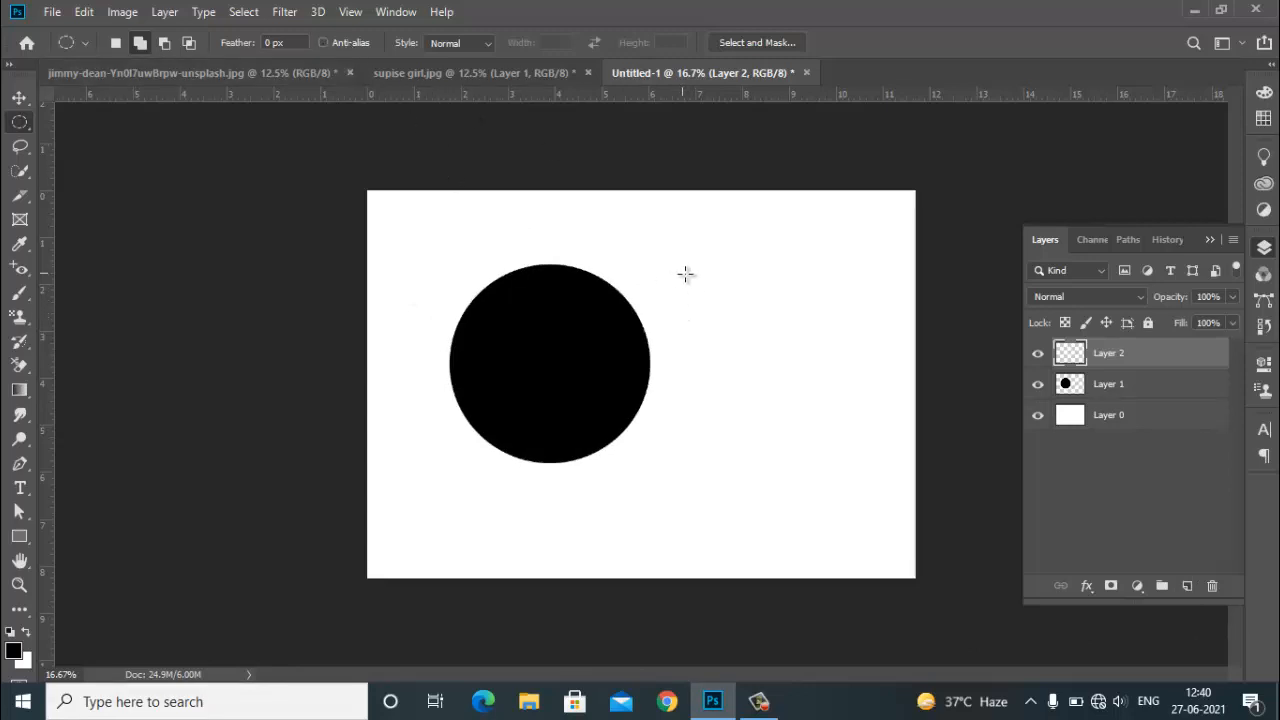
drag(685, 274, 890, 511)
key(alt+BackSpace)
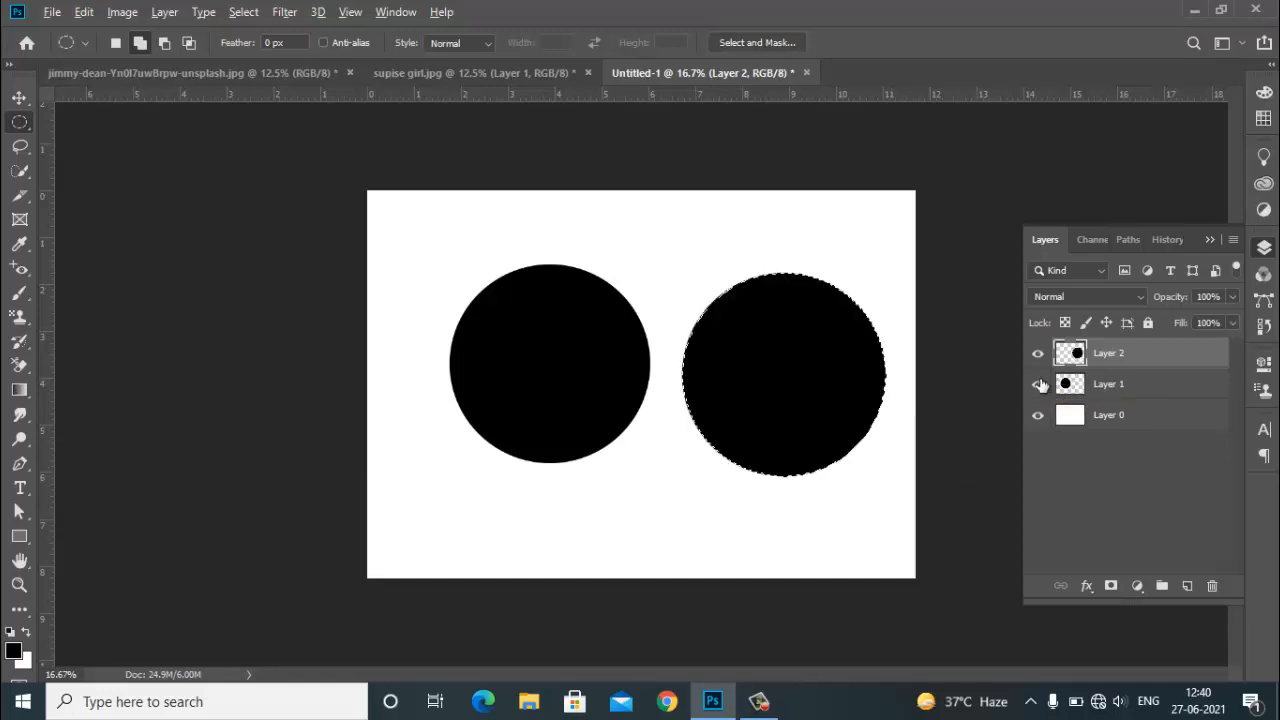
key(ctrl+d)
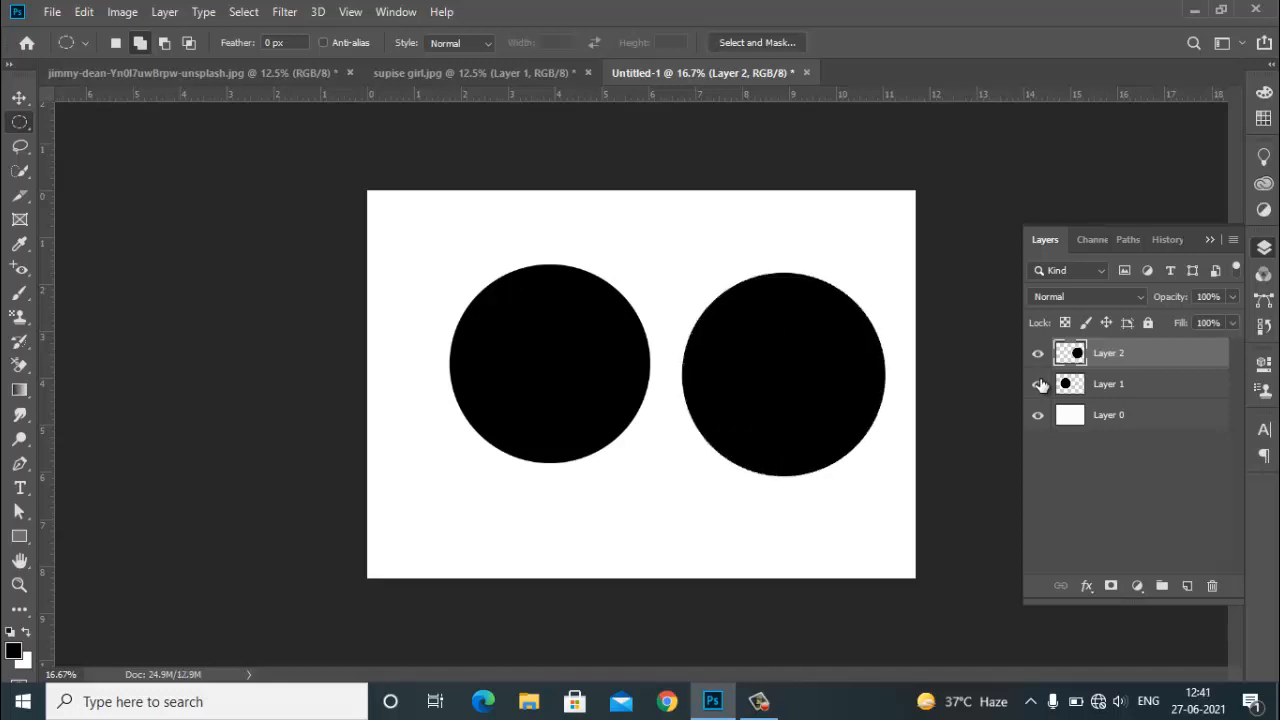
- Examine the facing edges of the two black circles up close to compare the anti-aliased edge with the one made without Anti-alias
click(18, 96)
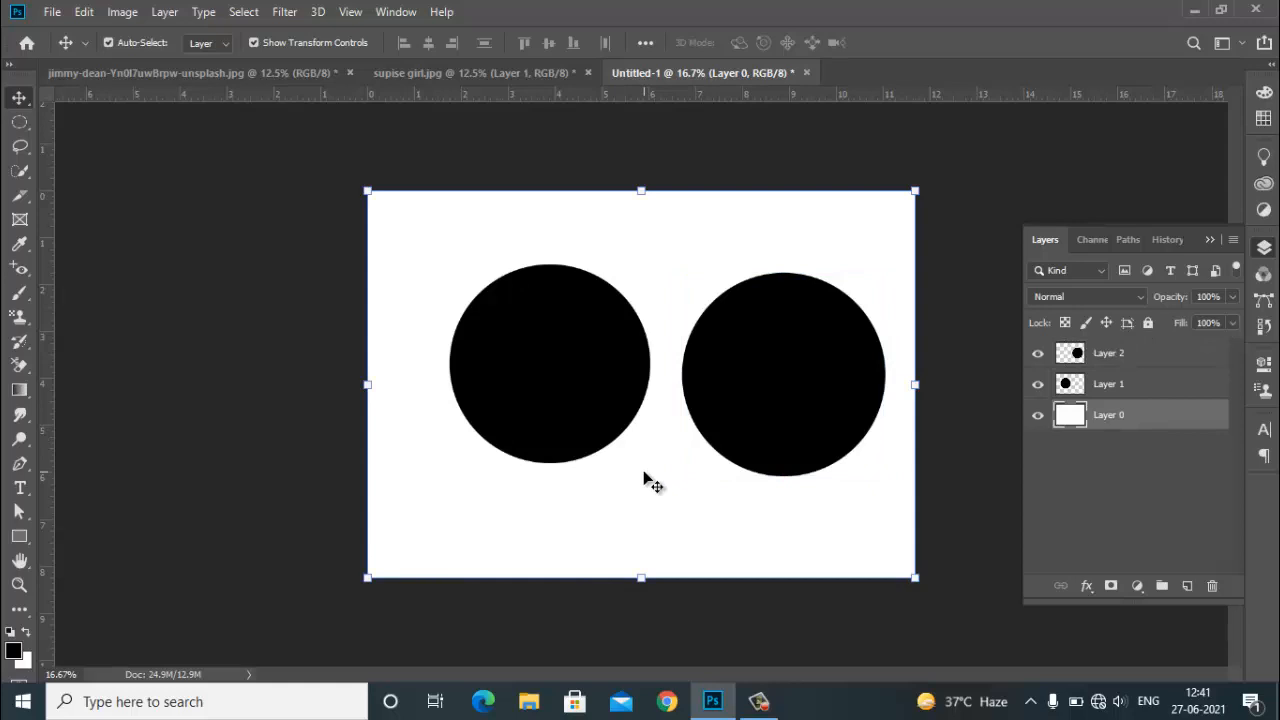
key(ctrl)
key(ctrl+plus)
key(ctrl+plus)
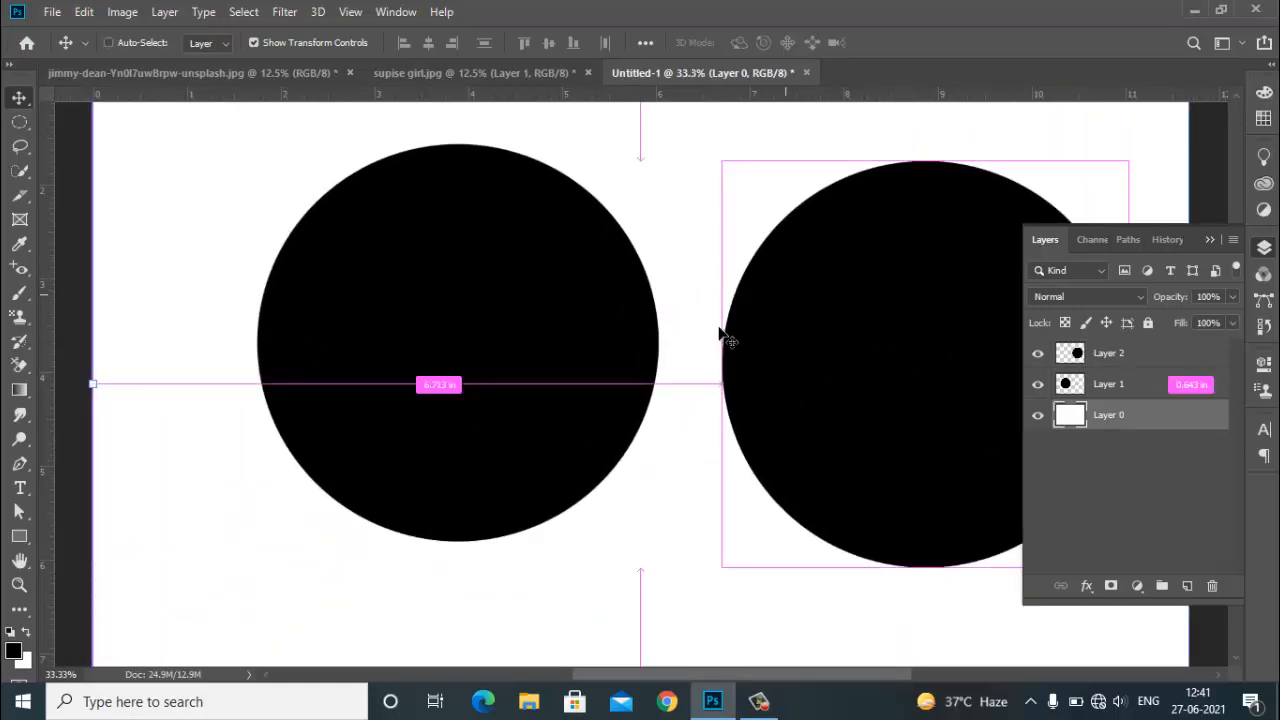
key(ctrl+plus)
key(ctrl+plus)
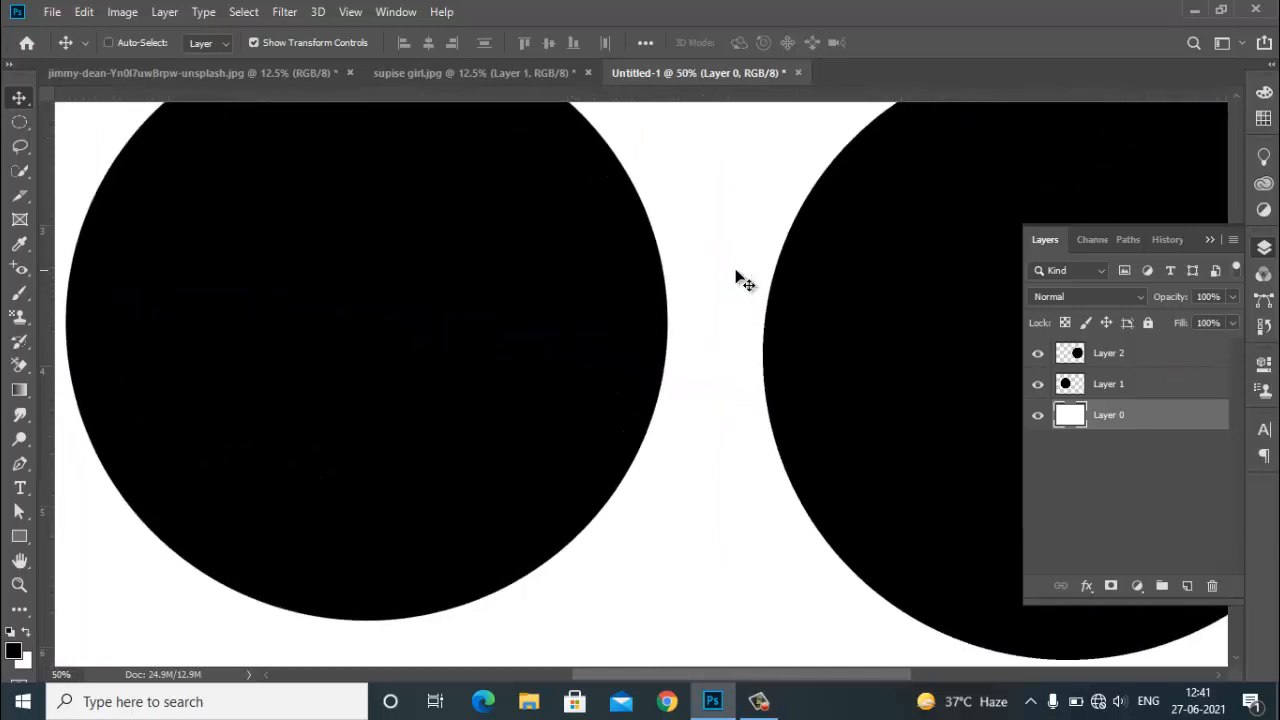
key(ctrl+plus)
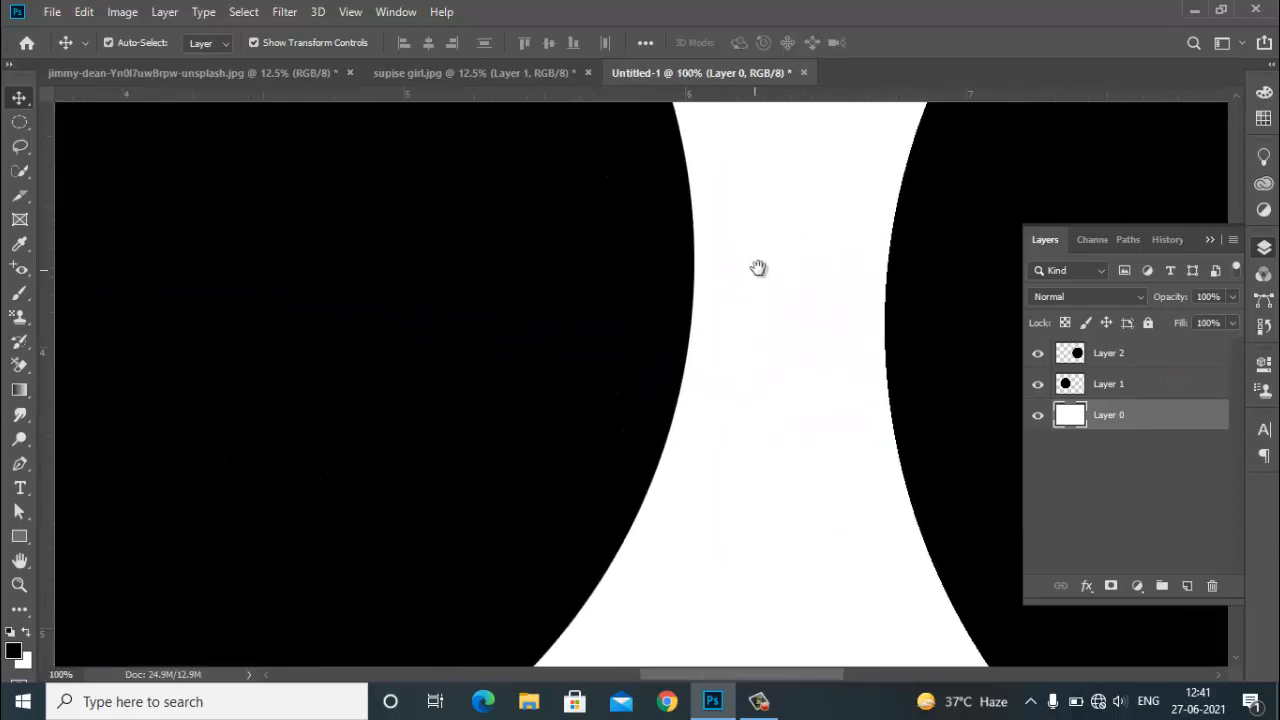
drag(771, 251, 545, 475)
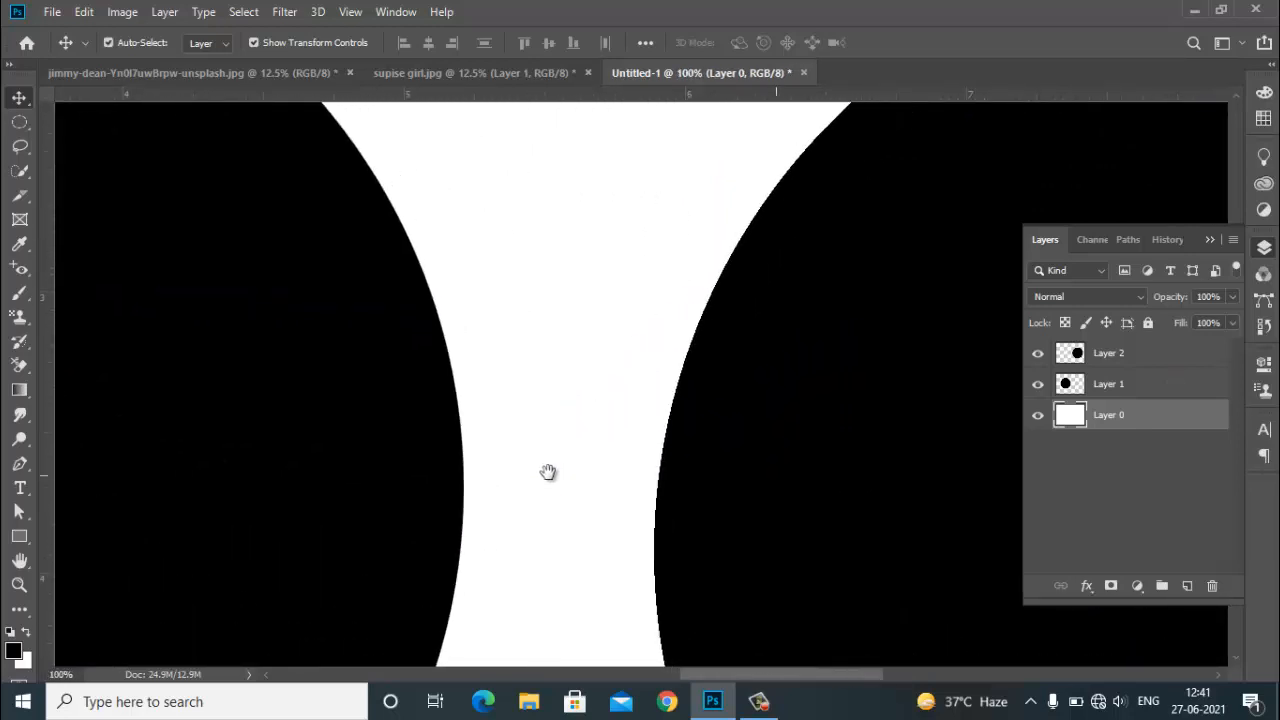
key(ctrl+plus)
key(ctrl+plus)
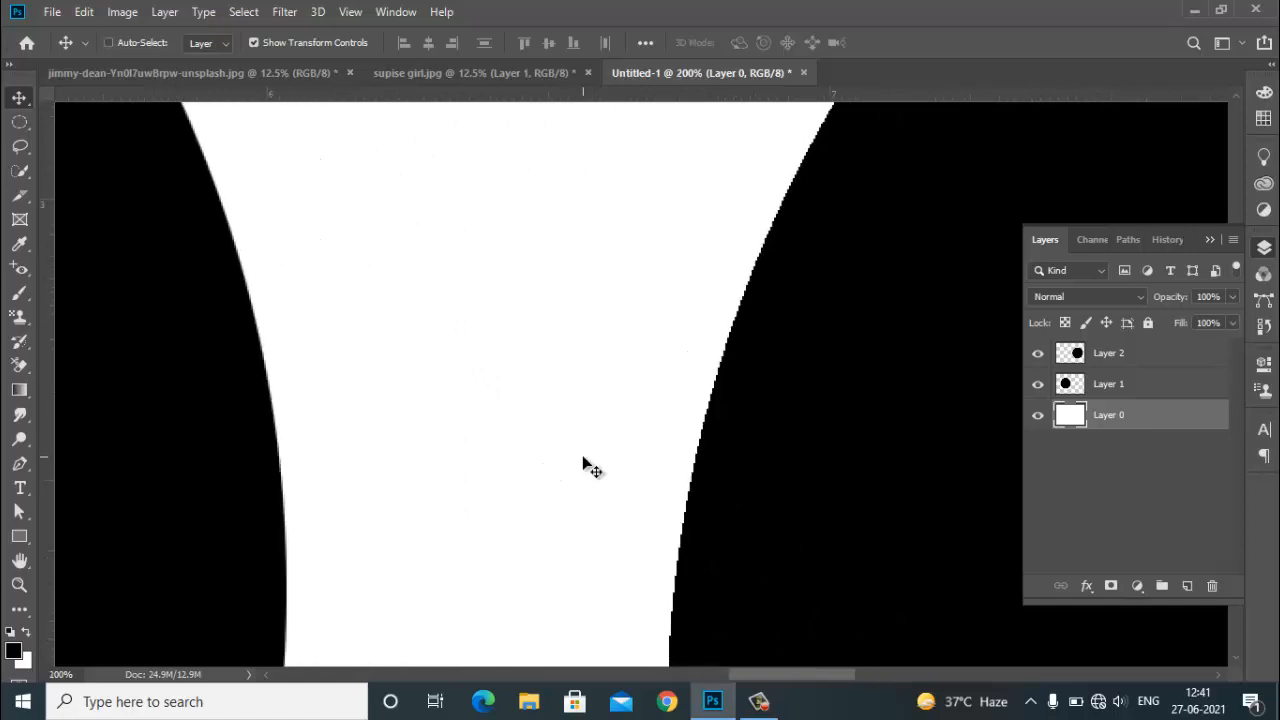
drag(565, 417, 759, 162)
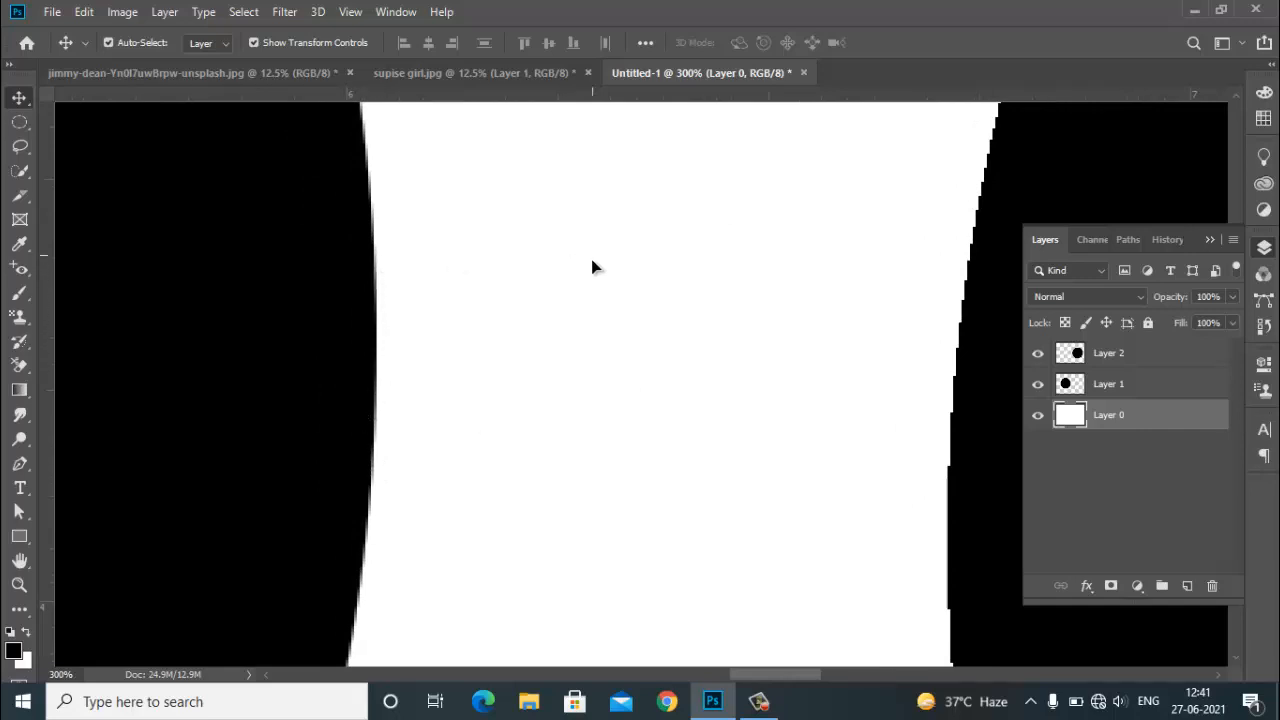
drag(612, 263, 309, 329)
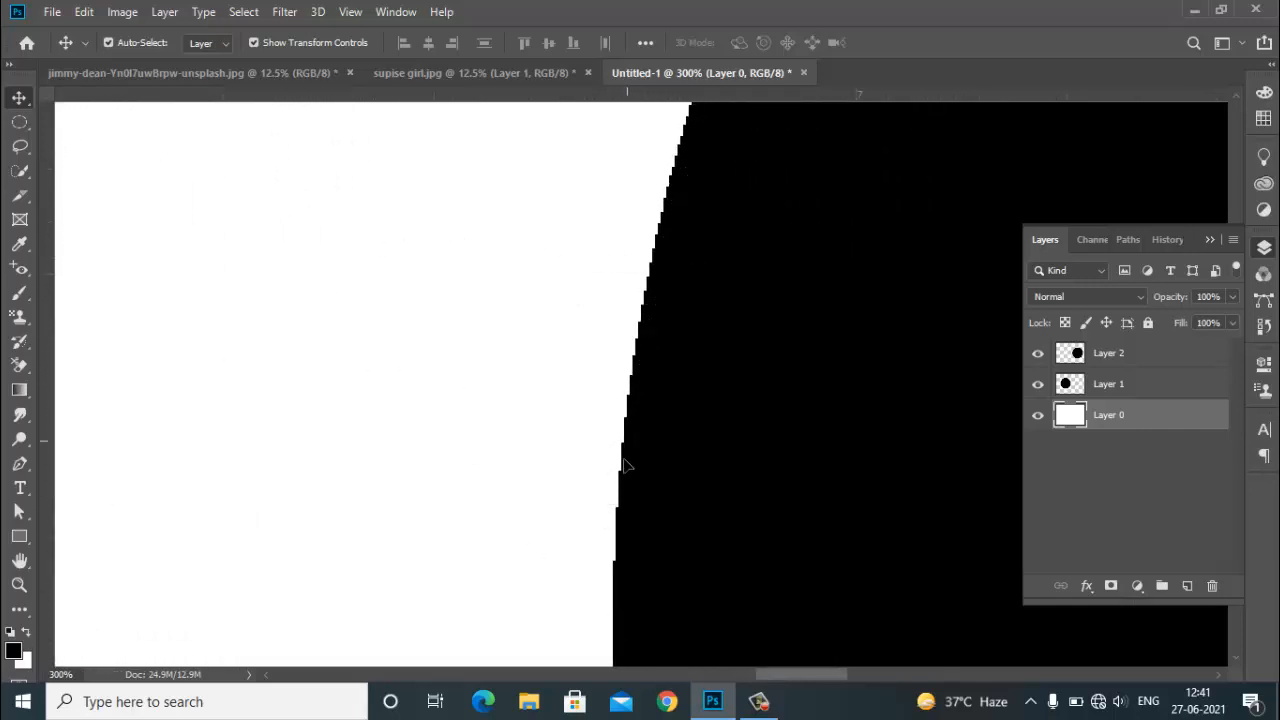
drag(438, 499, 766, 500)
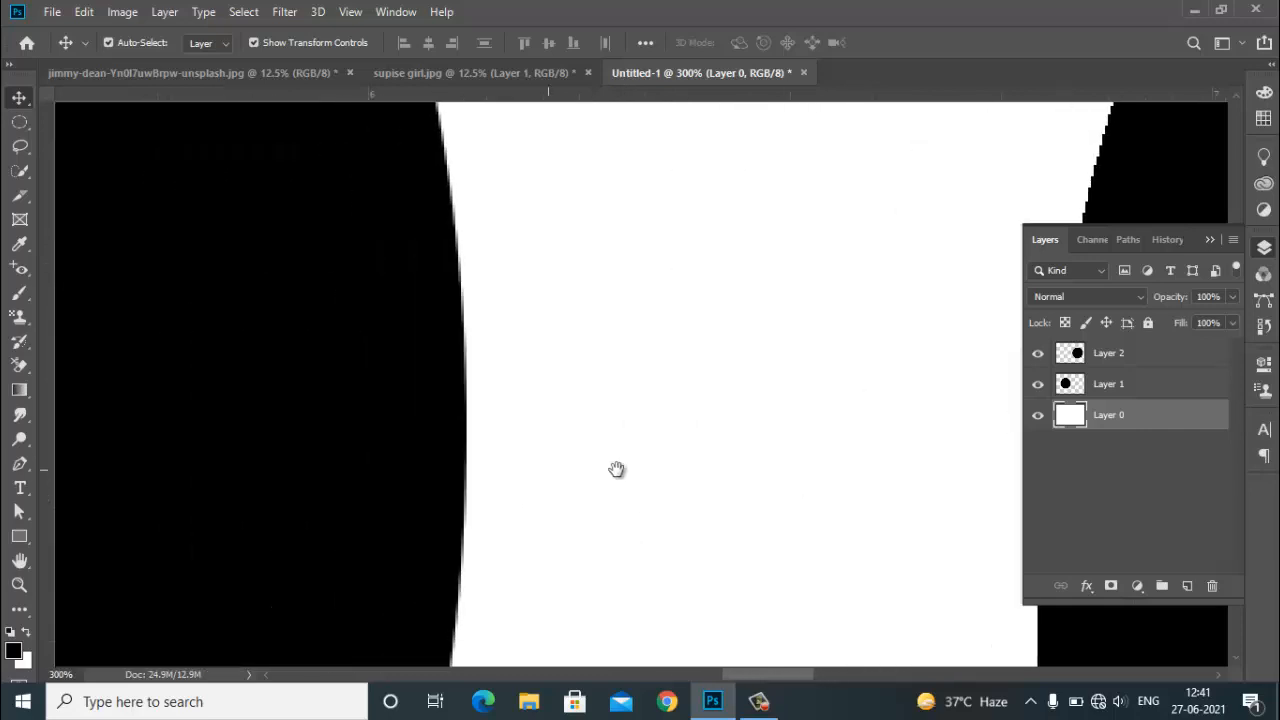
scroll(616, 478, down, 4)
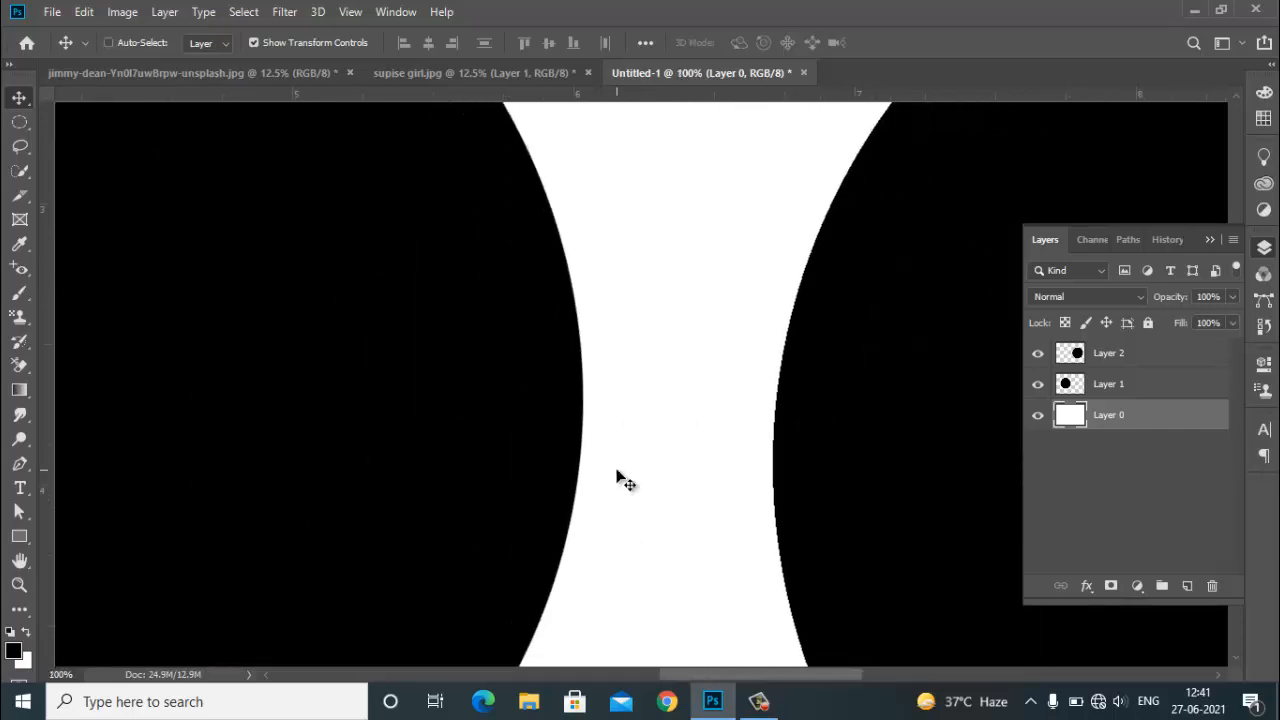
scroll(616, 478, down, 3)
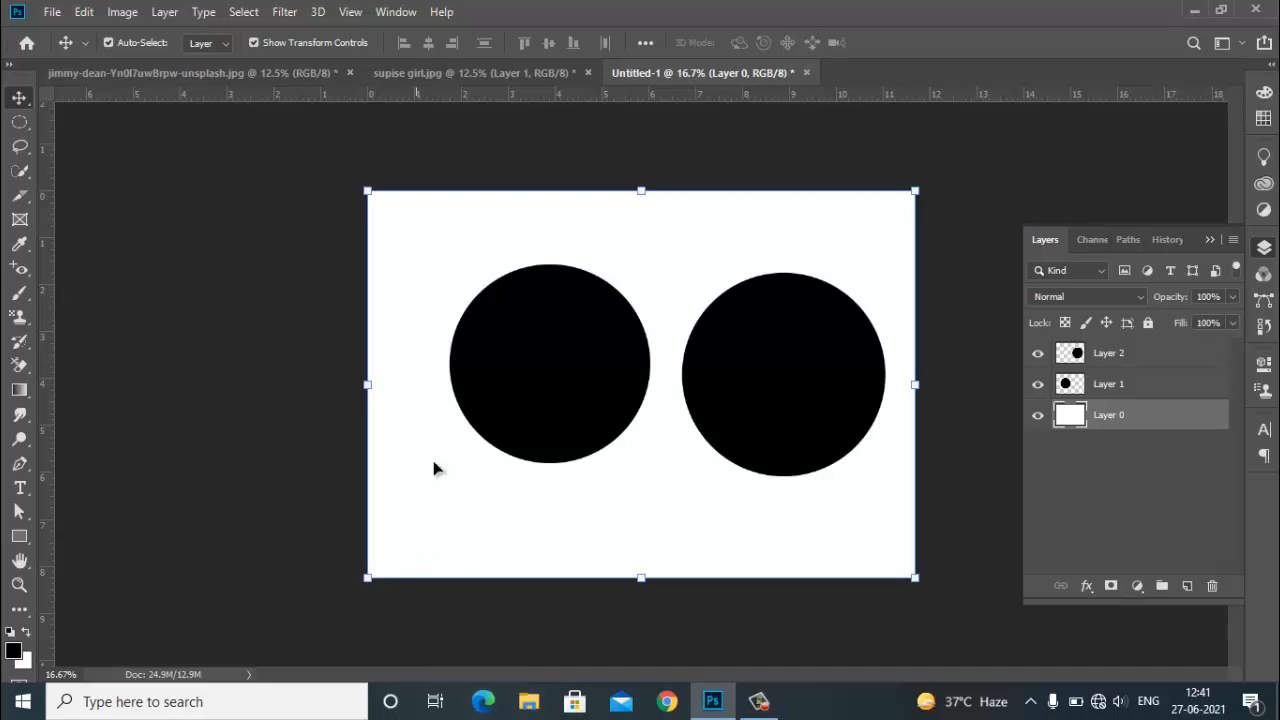
scroll(697, 423, up, 2)
scroll(805, 263, up, 6)
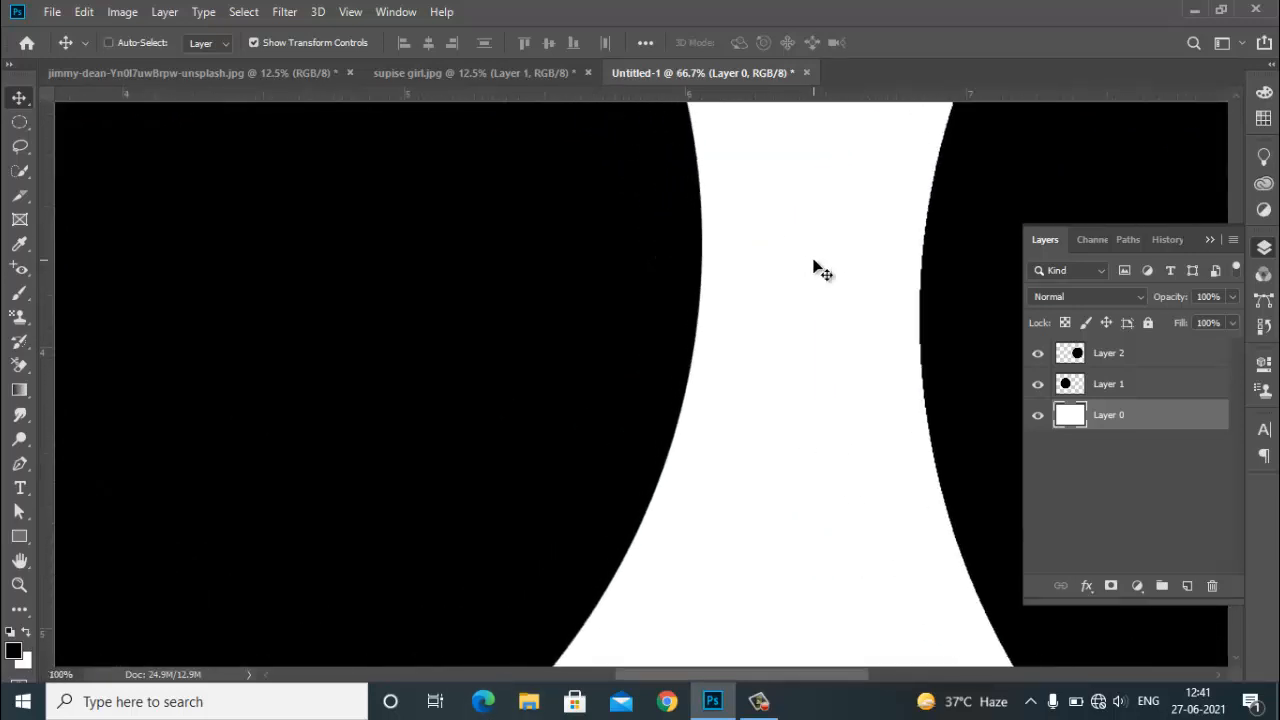
drag(691, 261, 294, 271)
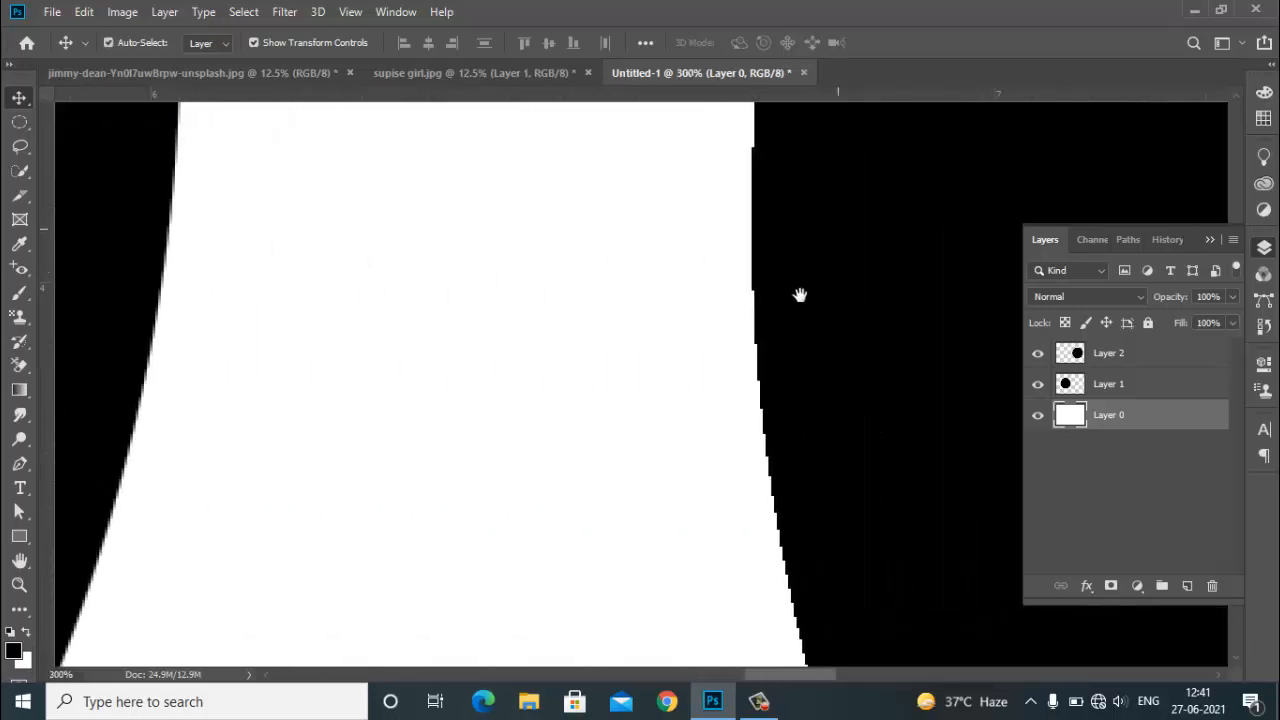
drag(800, 291, 726, 523)
scroll(733, 419, up, 5)
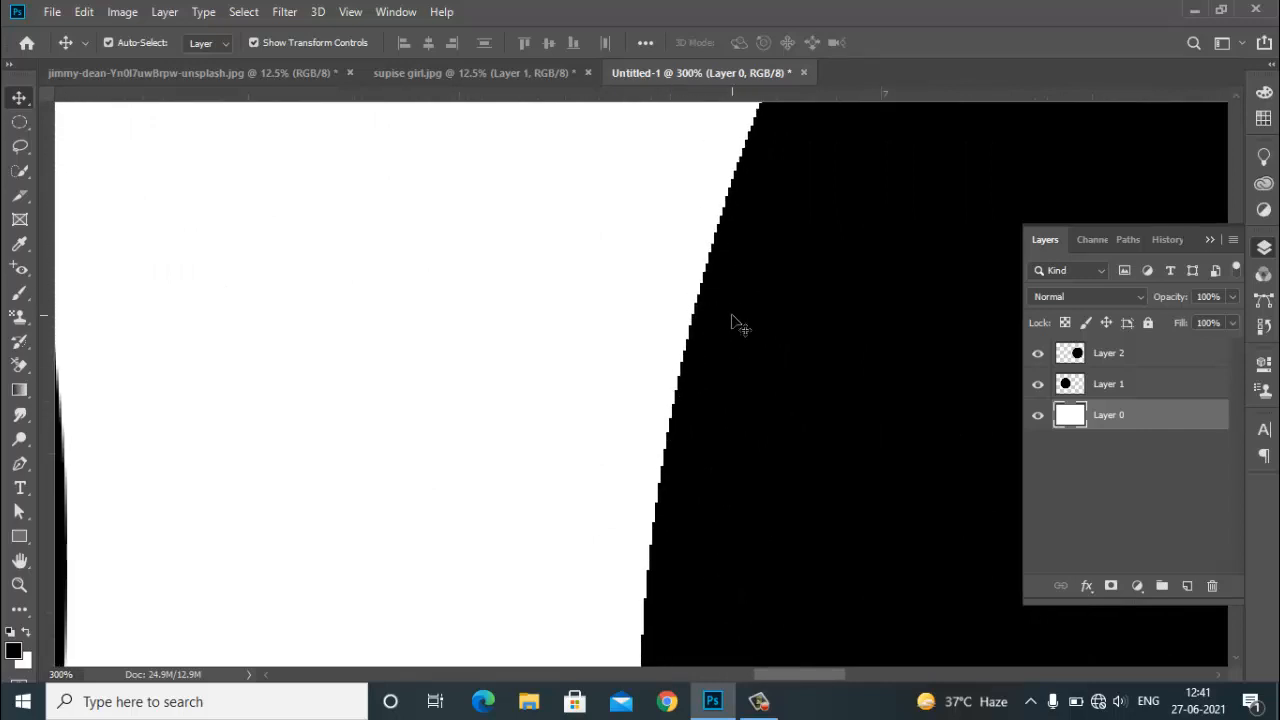
scroll(730, 350, down, 6)
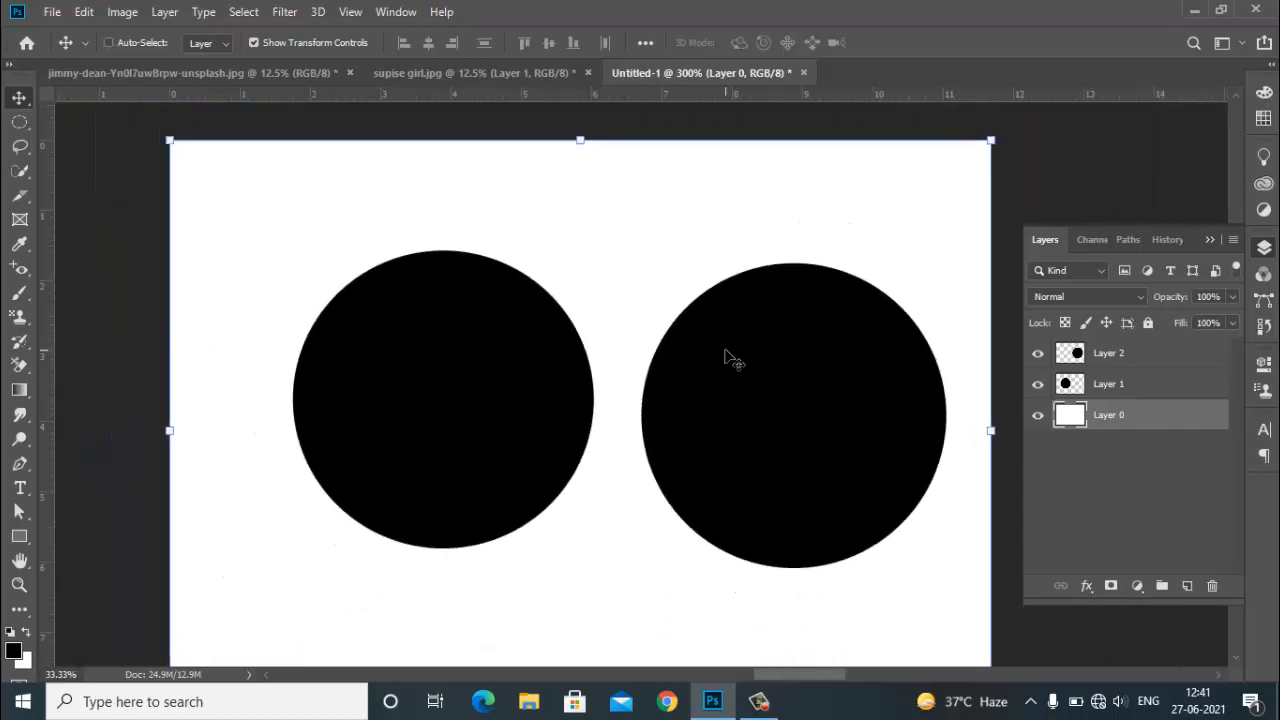
scroll(733, 362, down, 2)
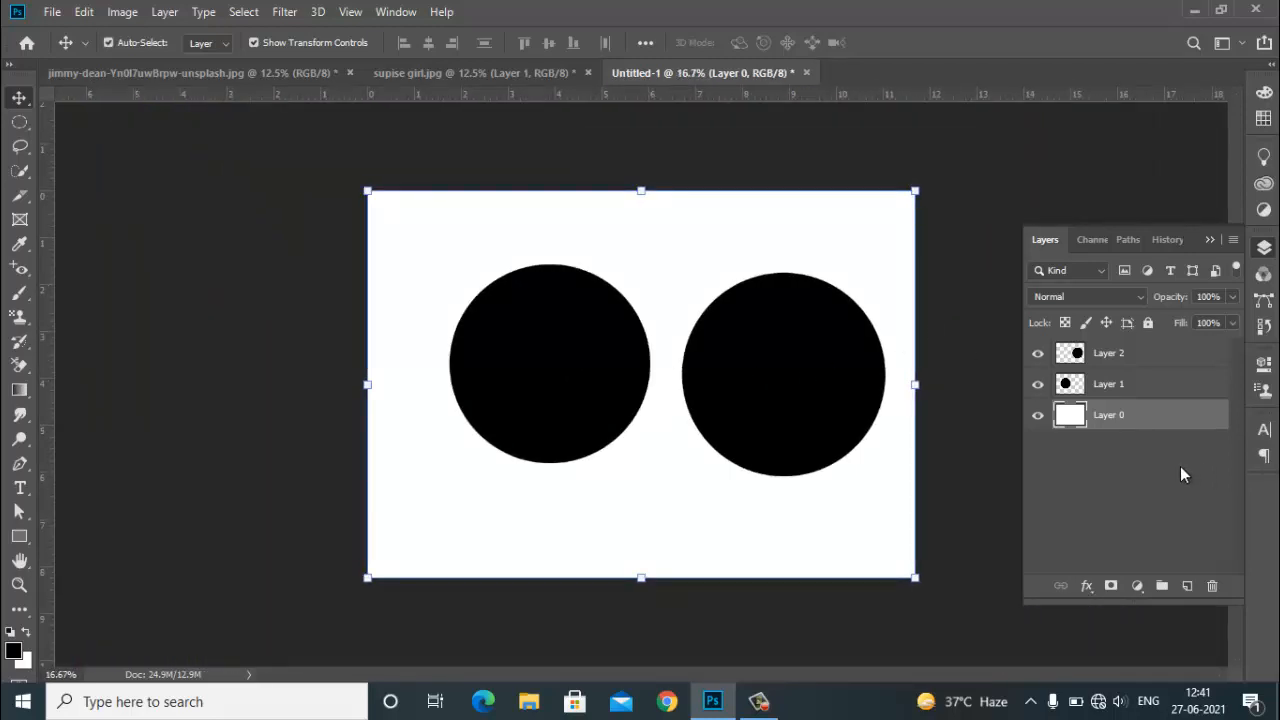
- Delete both black circle layers, Layer 1 and Layer 2
click(1117, 386)
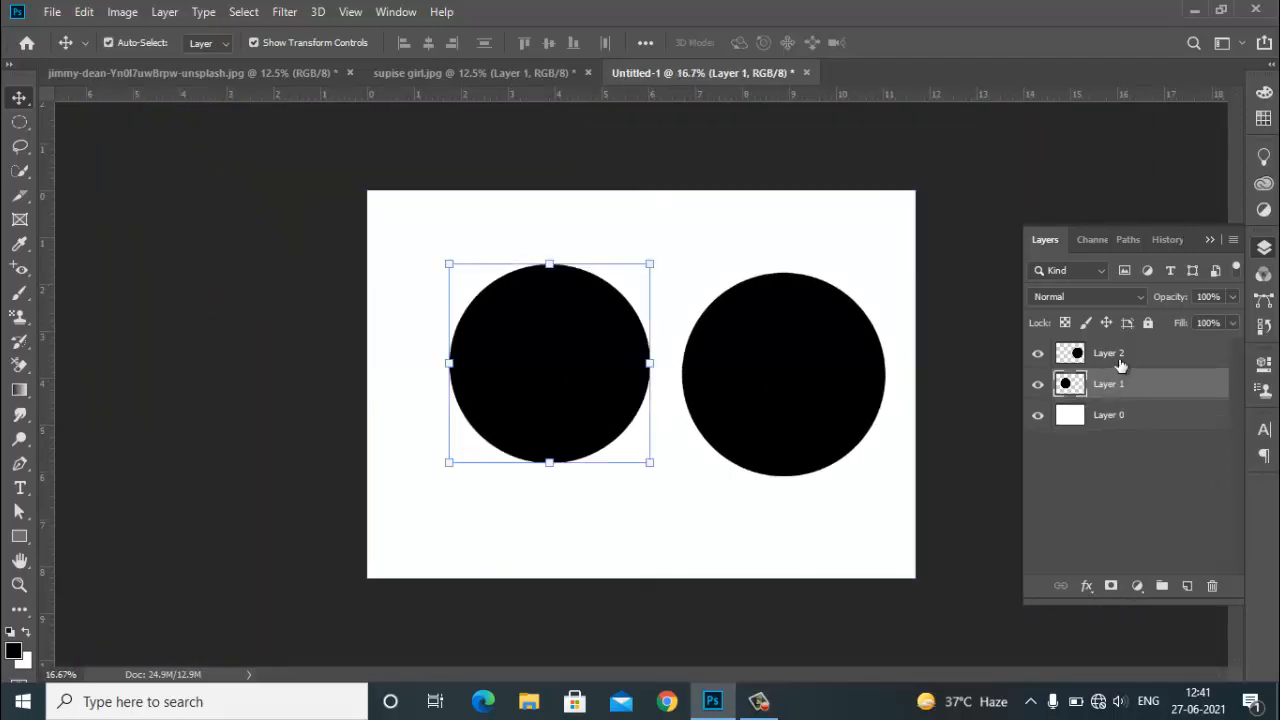
shift+click(1119, 362)
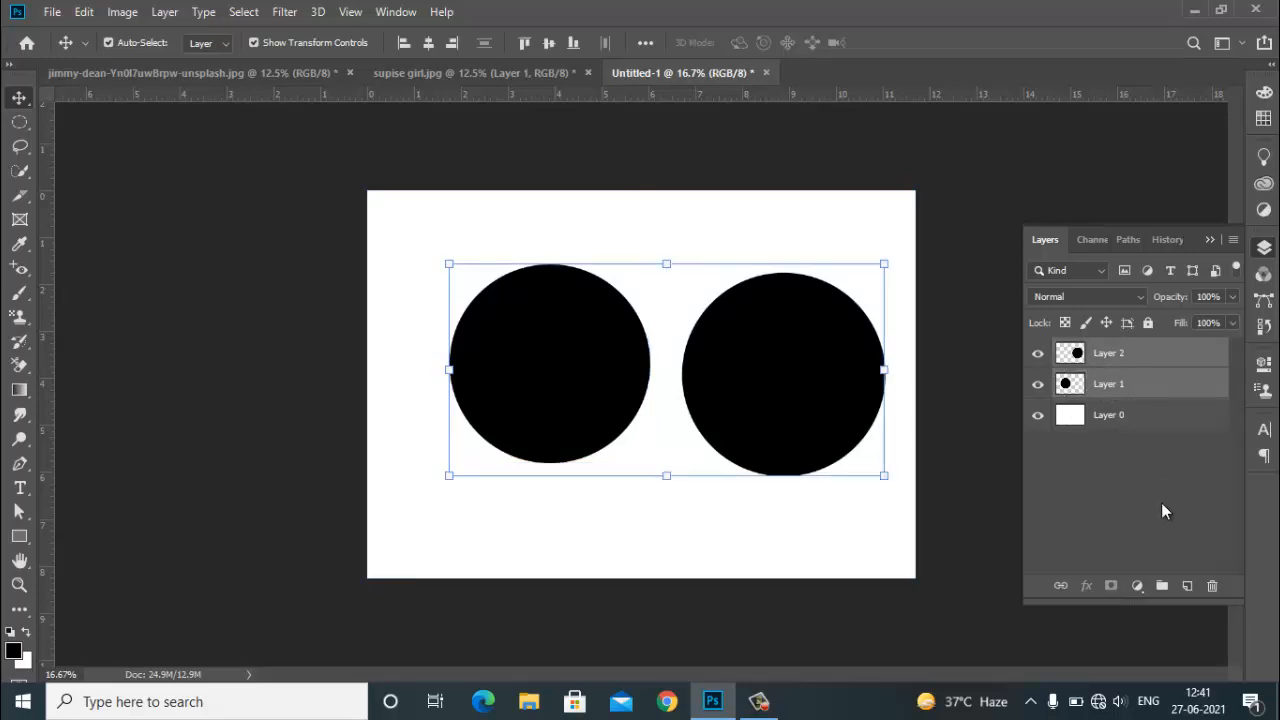
click(1213, 586)
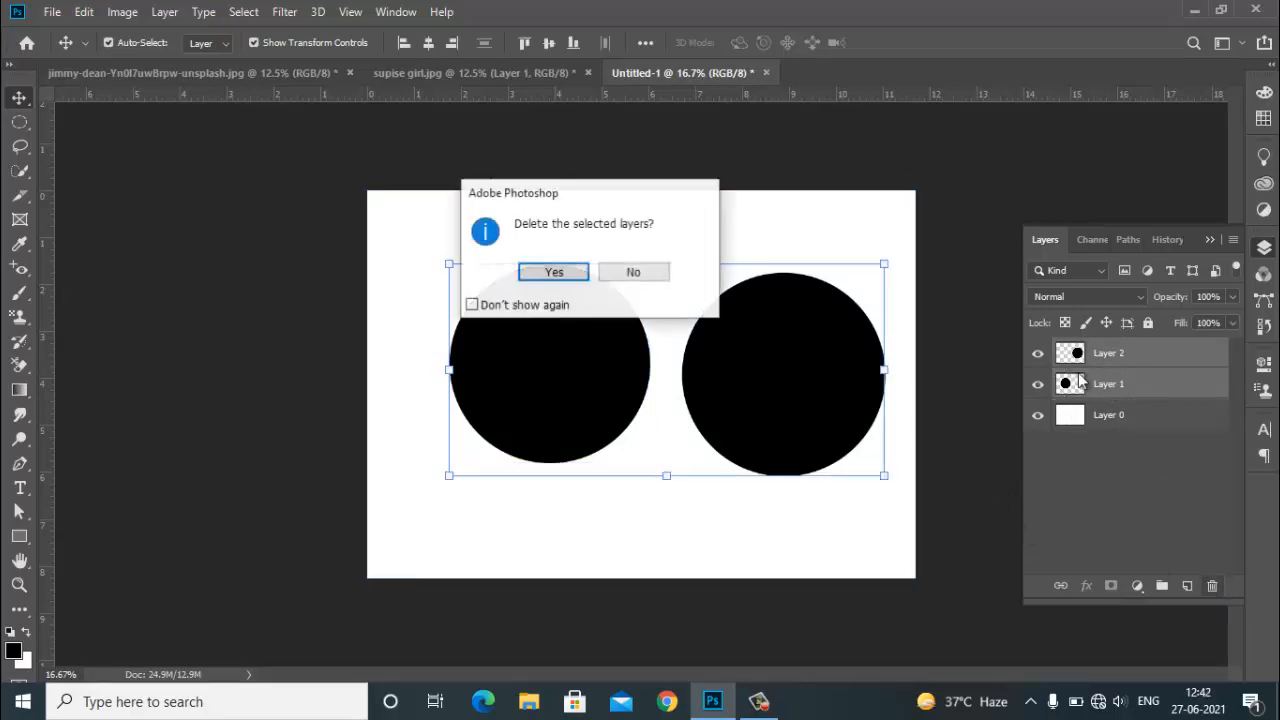
click(545, 274)
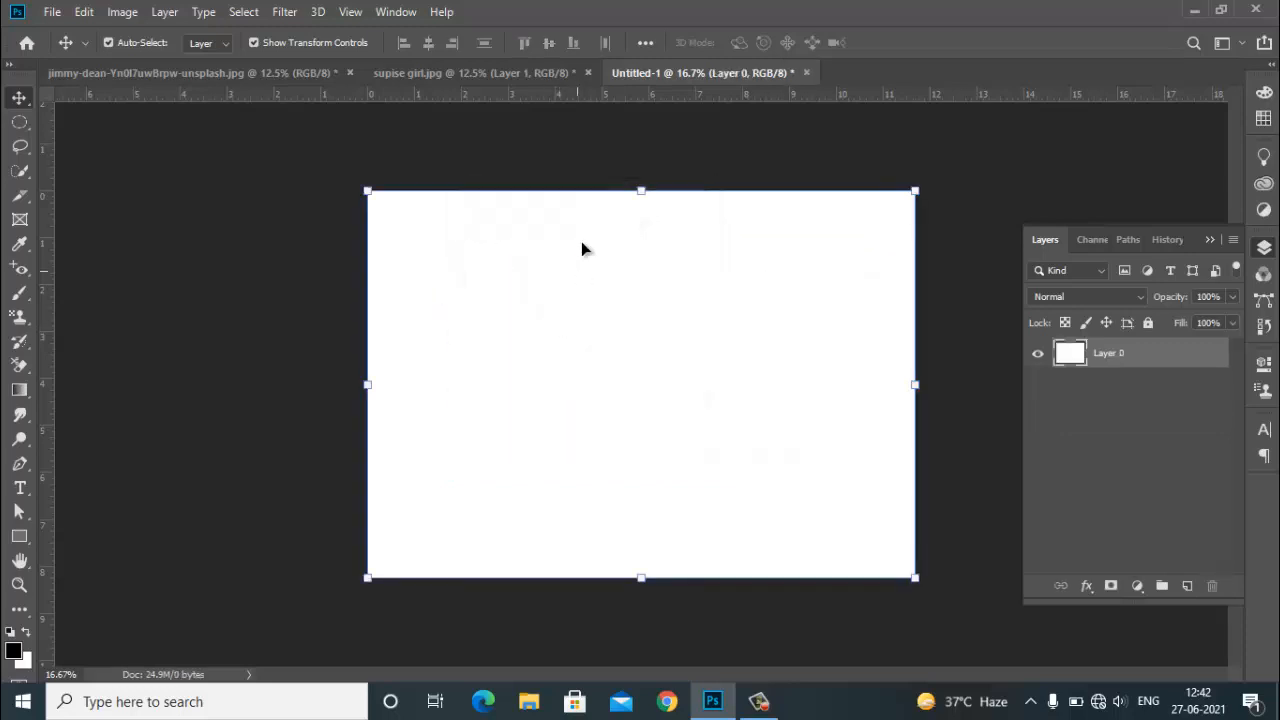
- Switch to supise girl.jpg, choose the Polygonal Lasso tool and delete the food plate layer, Layer 1
click(460, 73)
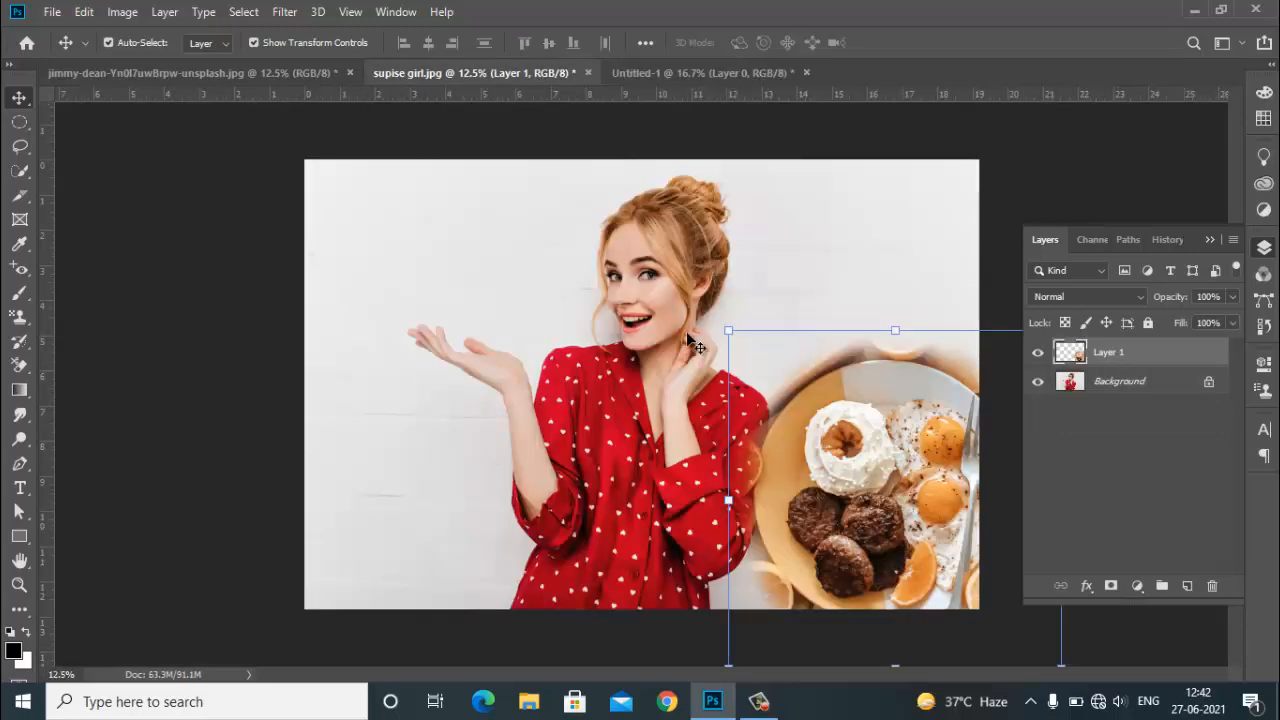
click(19, 146)
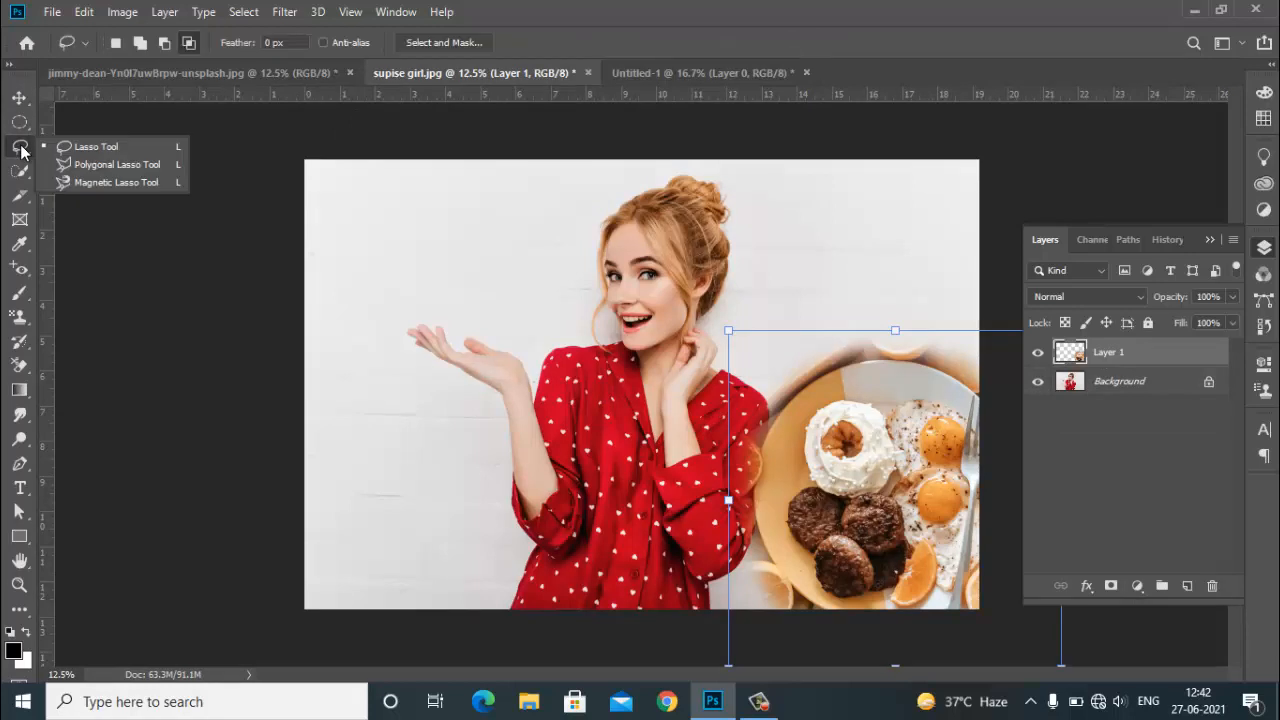
click(111, 164)
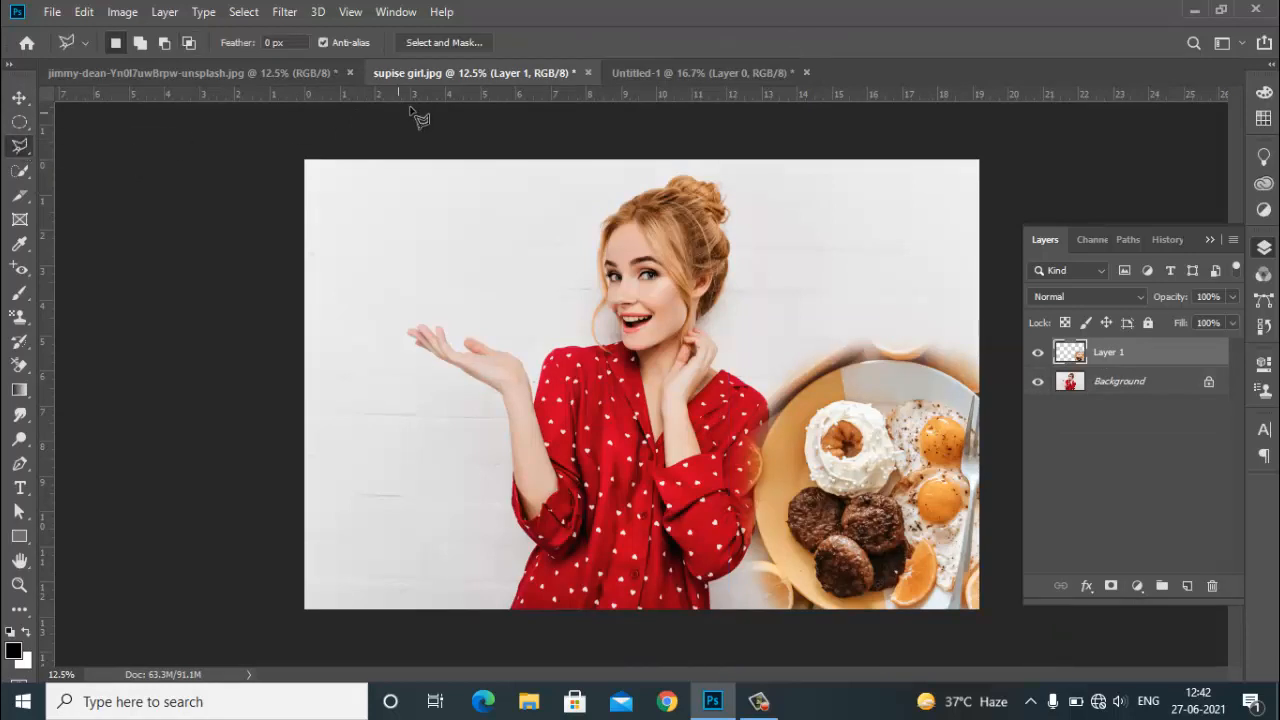
click(726, 64)
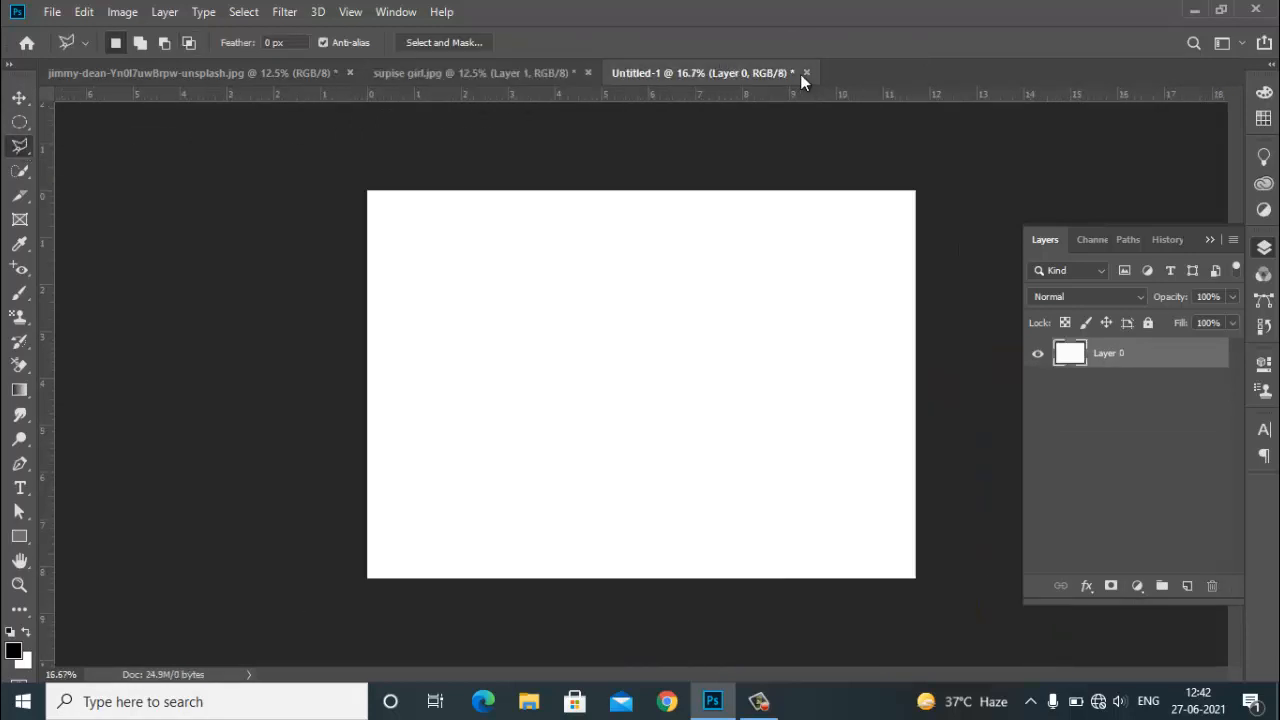
click(502, 75)
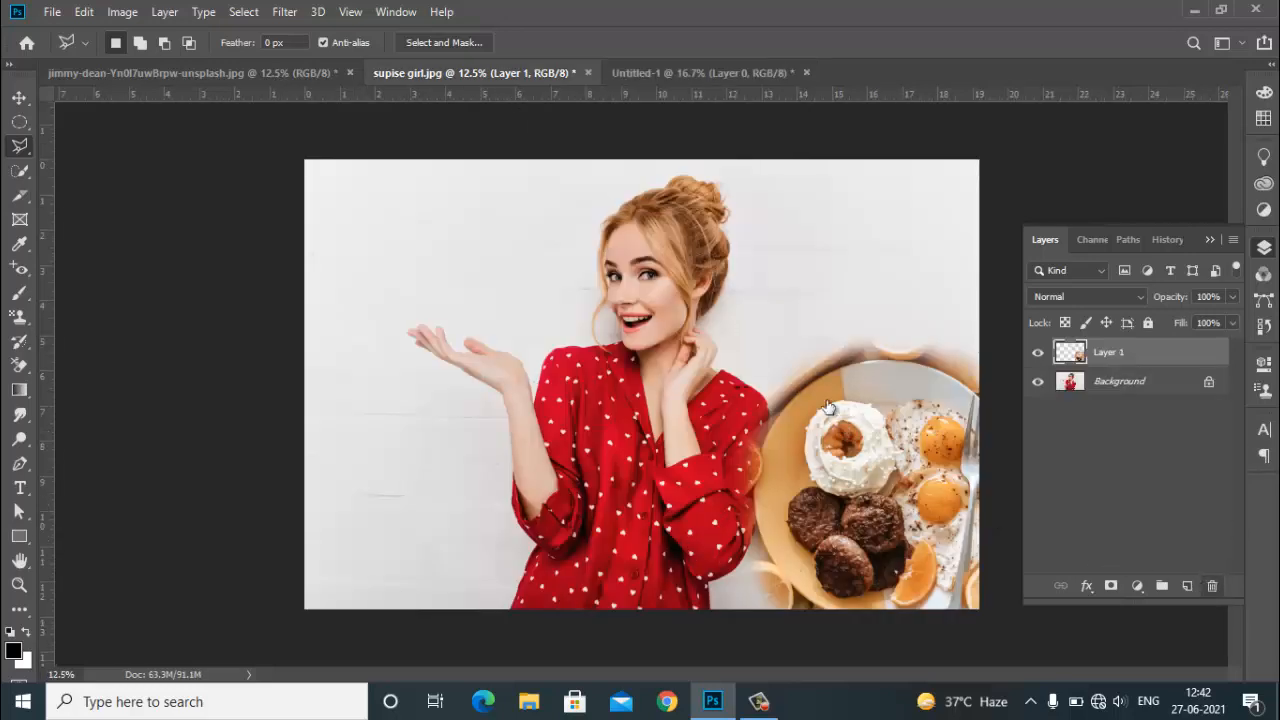
key(Delete)
click(575, 274)
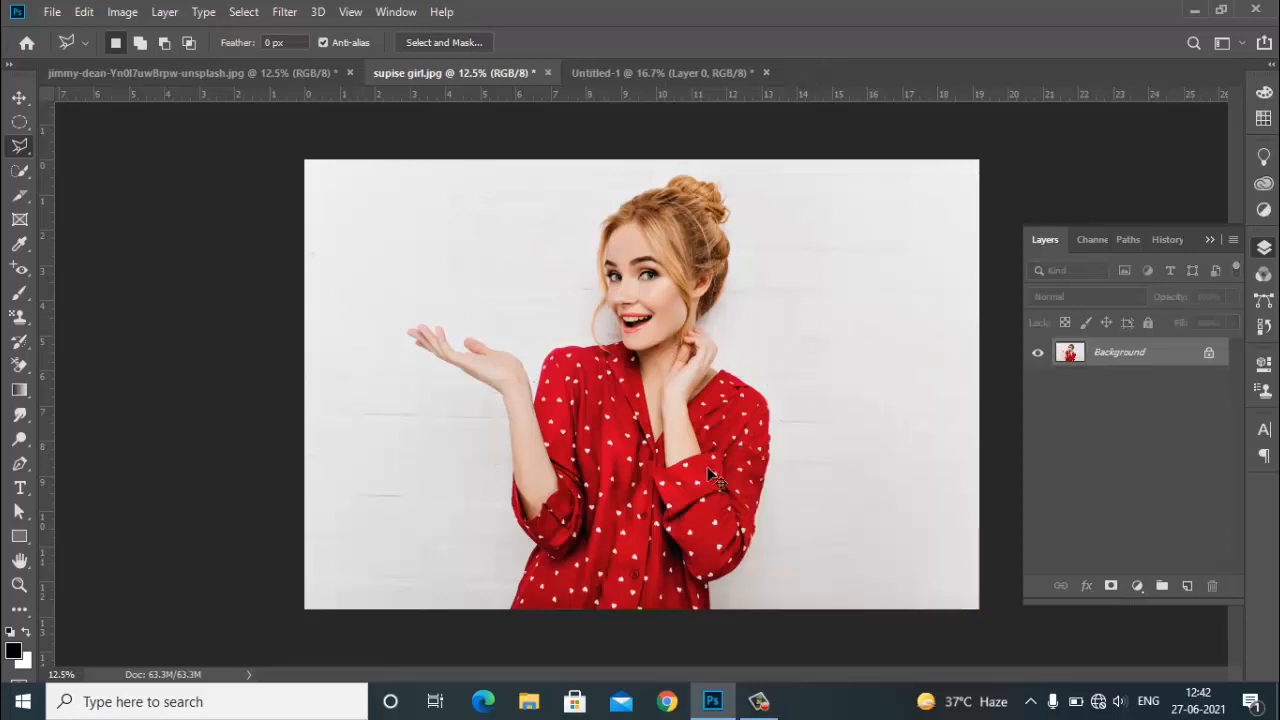
- Start a Polygonal Lasso outline at the photo's lower edge beside the shirt hem and trace up the bent arm's sleeve to the shoulder
key(ctrl+plus)
key(ctrl+plus)
drag(708, 531, 676, 312)
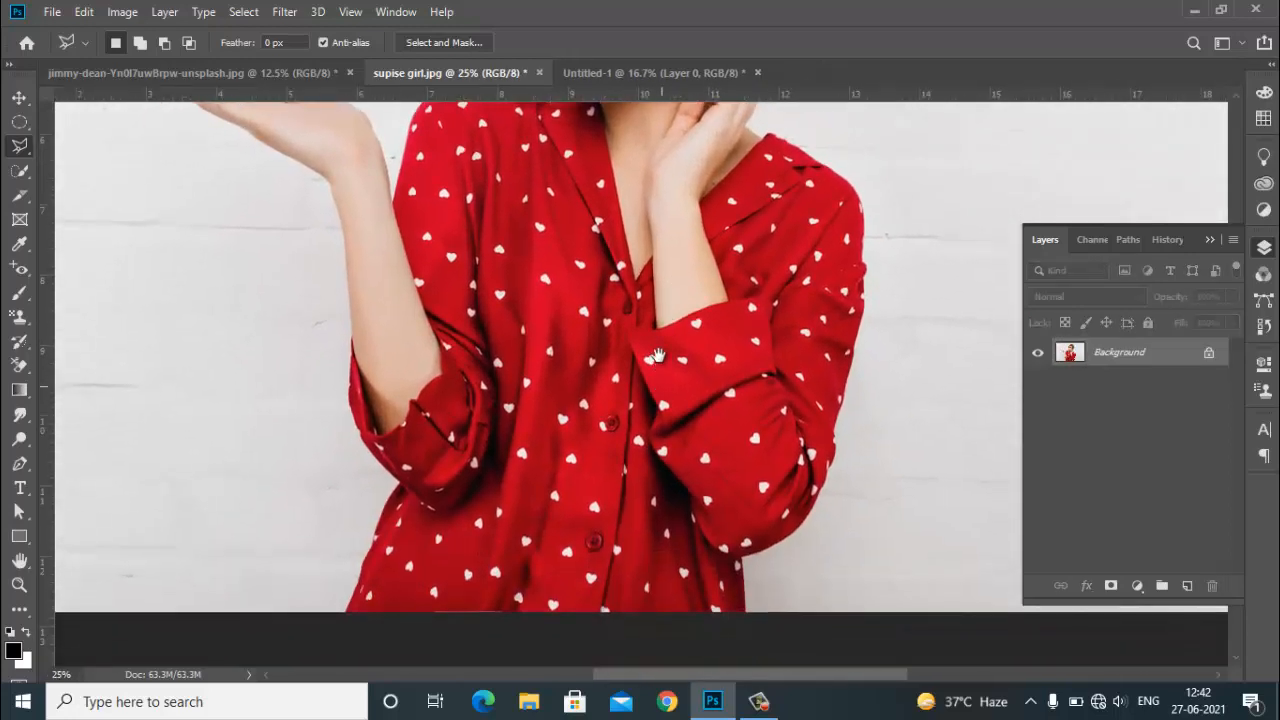
scroll(665, 370, down, 3)
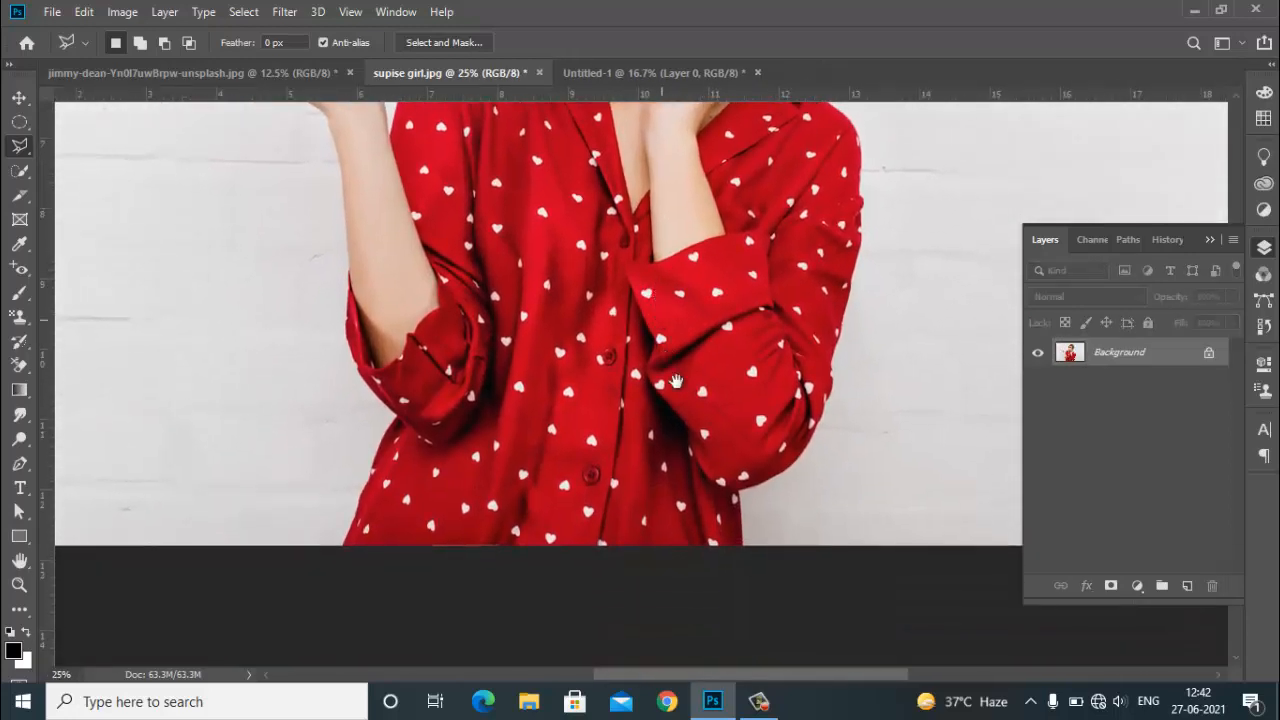
click(744, 547)
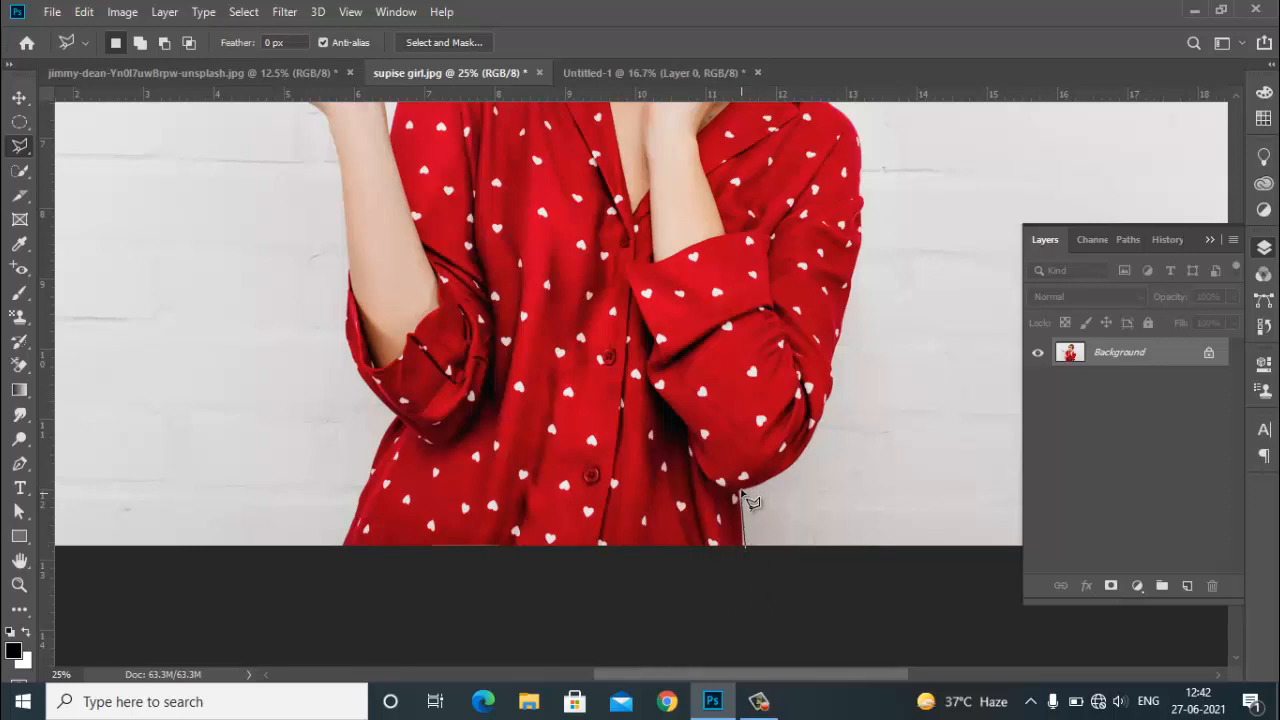
click(740, 491)
click(797, 461)
click(817, 435)
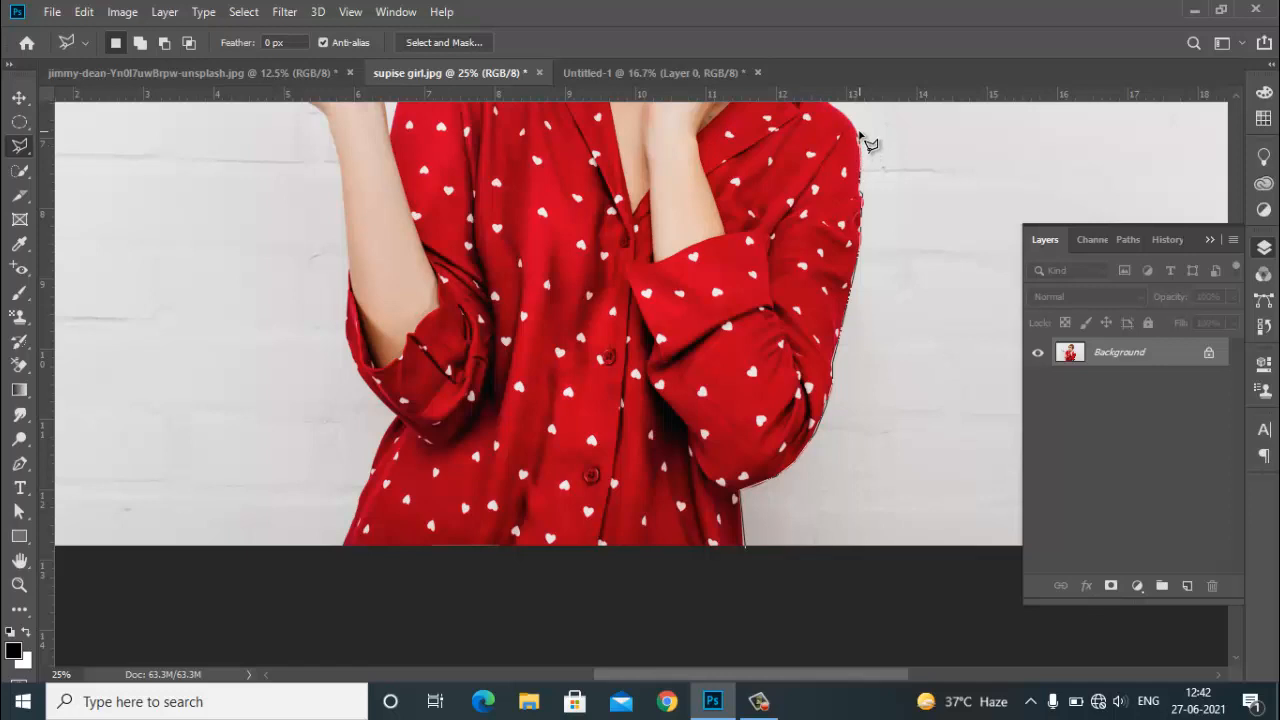
scroll(866, 150, up, 2)
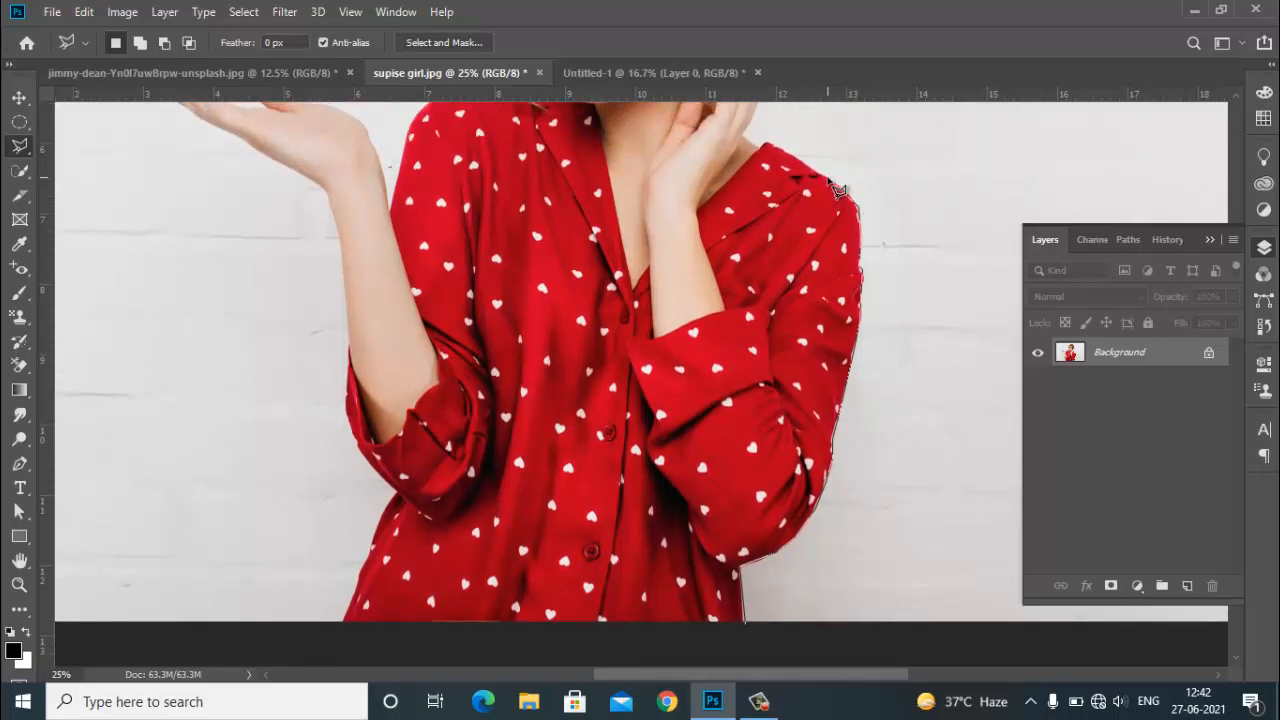
click(822, 174)
- Continue the outline along the collar, around the hand at her neck and up the back of her hair to the bun
scroll(745, 137, up, 2)
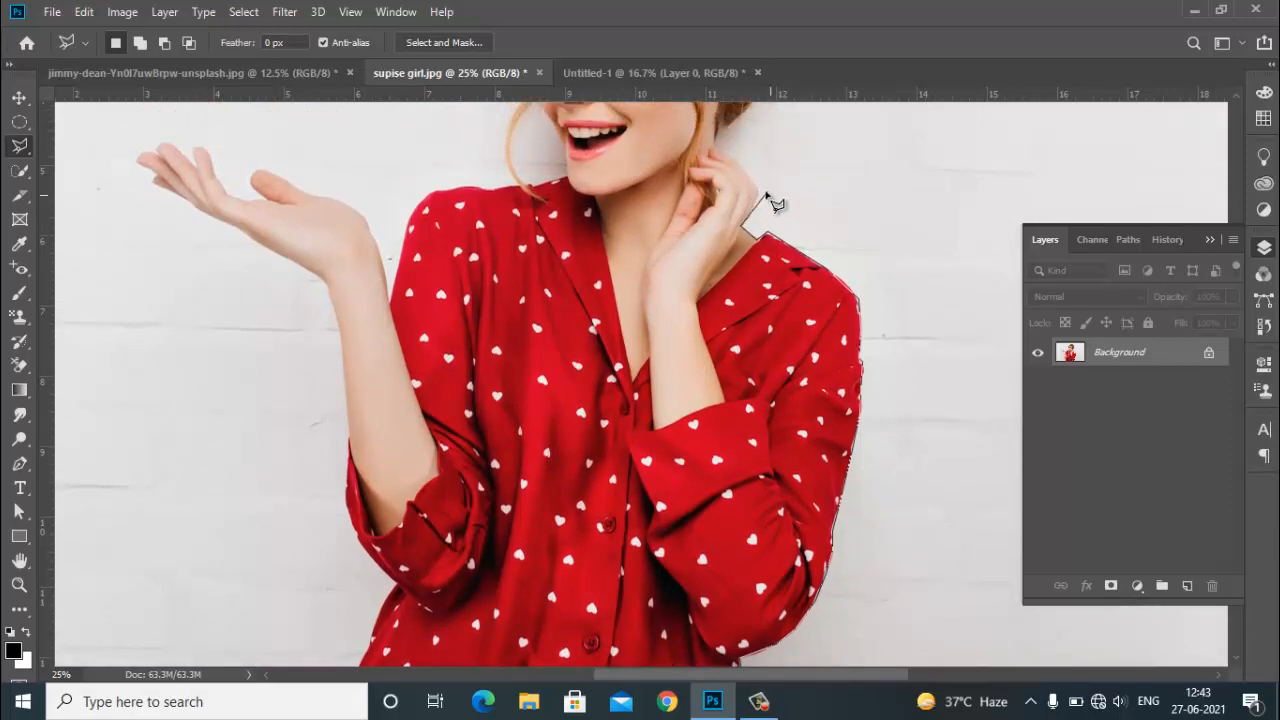
click(758, 196)
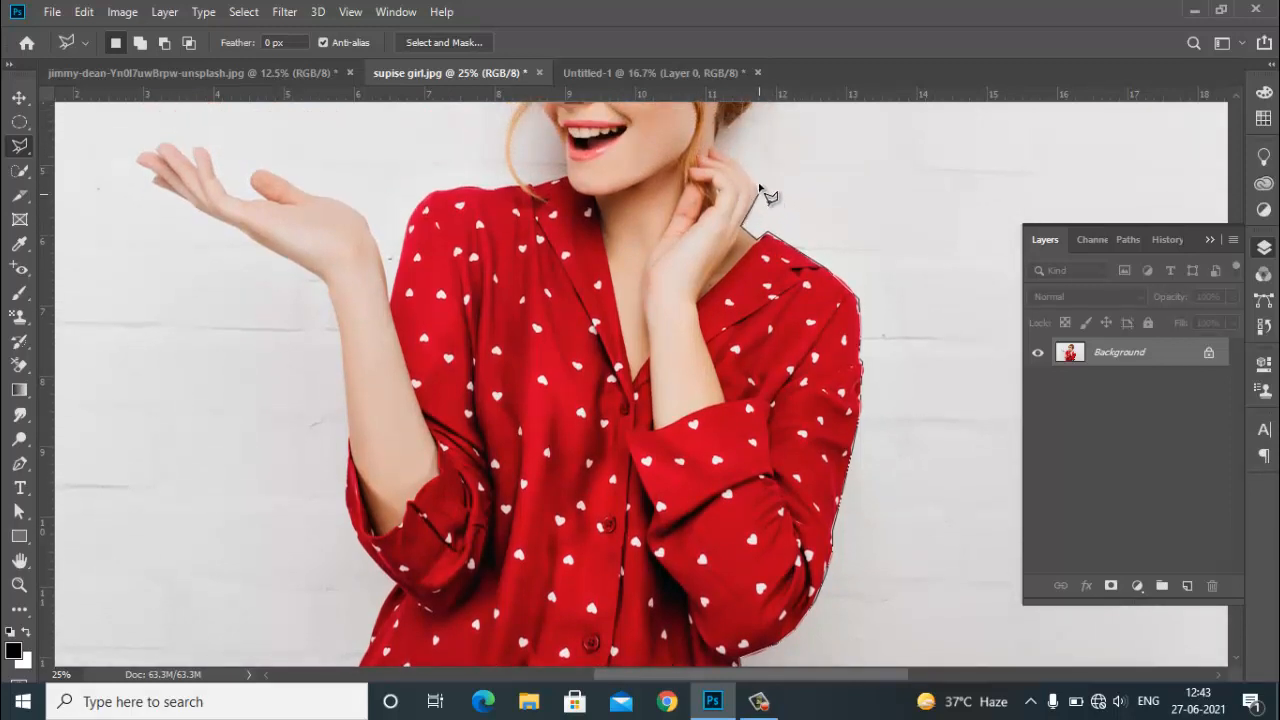
click(717, 150)
scroll(733, 122, up, 3)
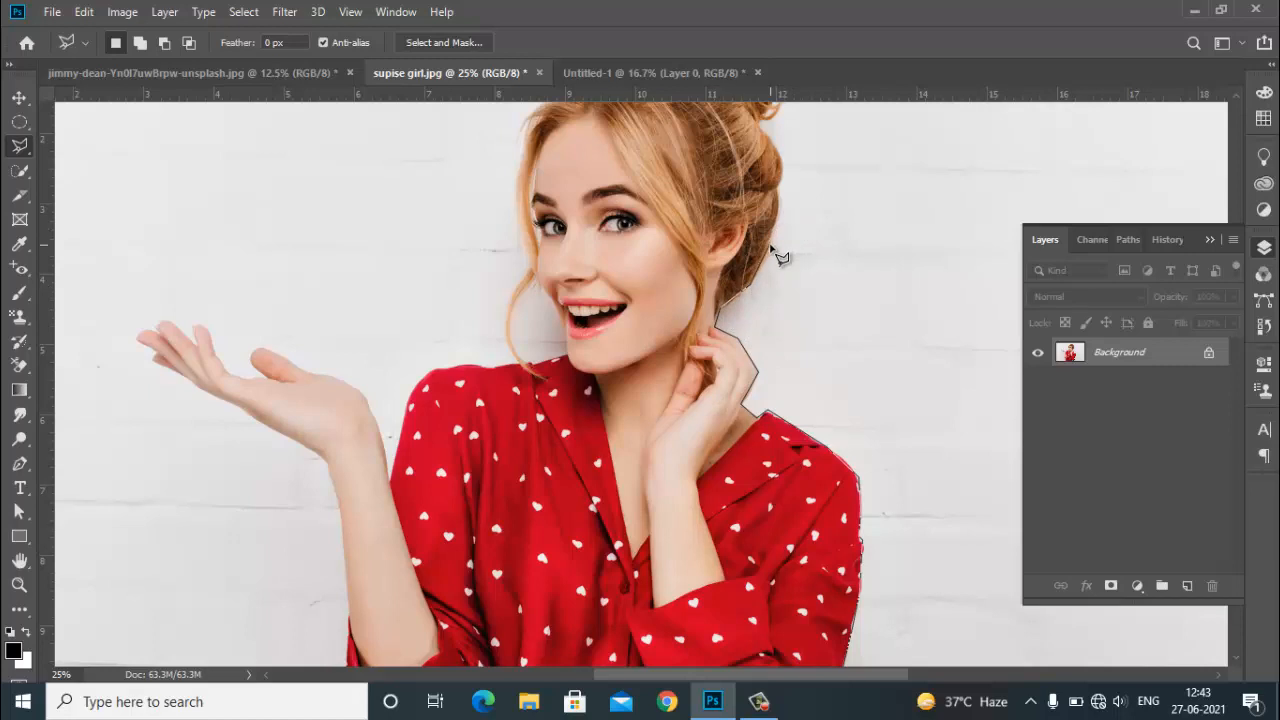
click(784, 165)
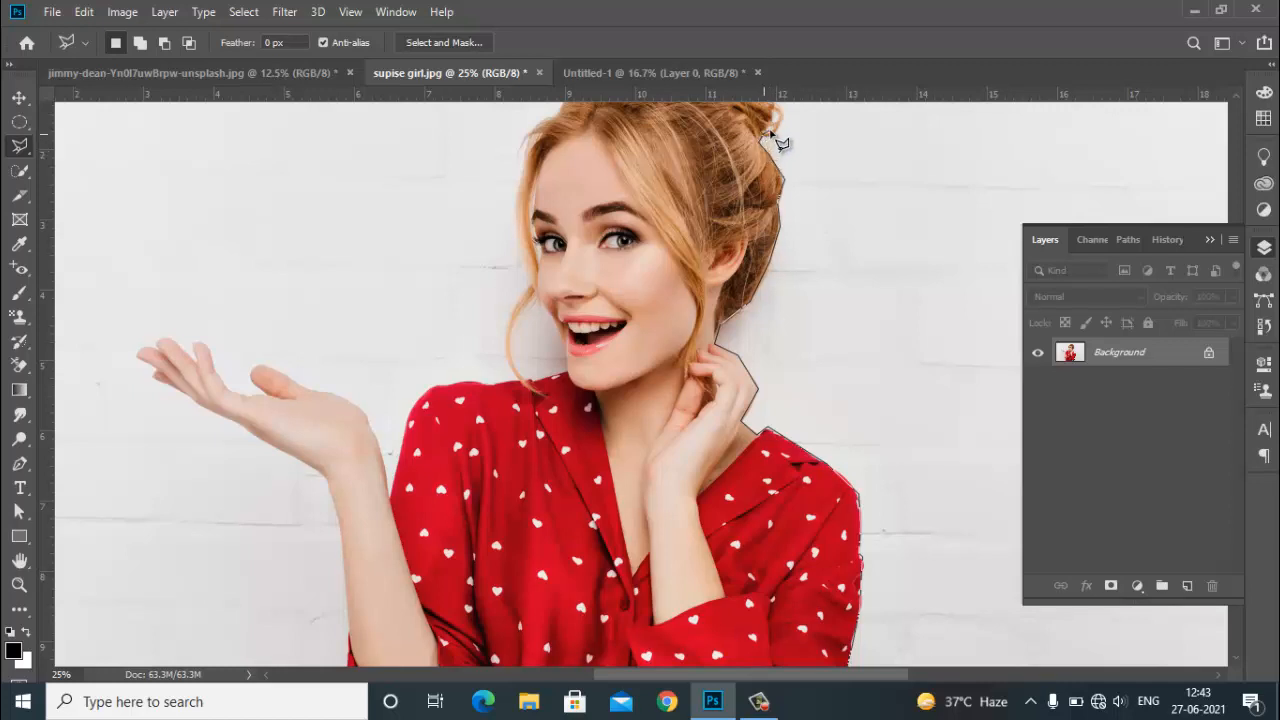
click(782, 120)
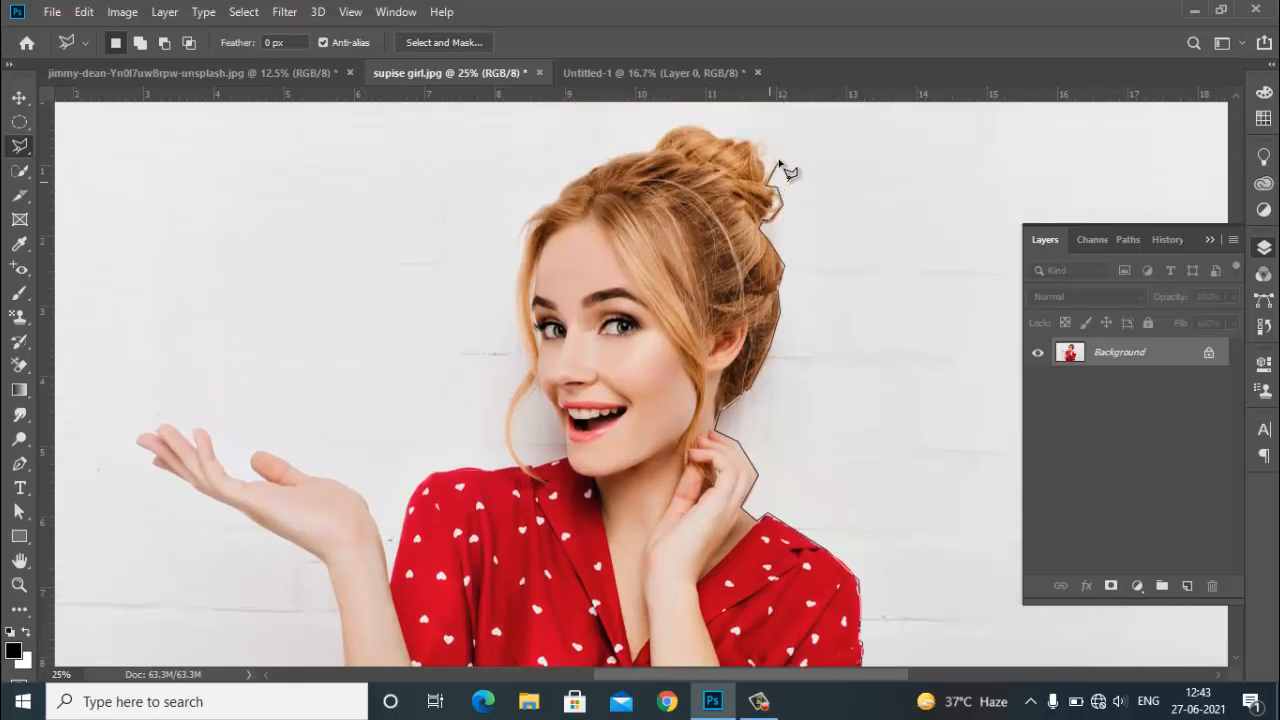
- Trace the outline around the hair bun and over the top of the head to the hair beside her forehead
click(783, 153)
click(767, 180)
click(746, 138)
click(697, 125)
click(668, 128)
click(622, 156)
click(520, 241)
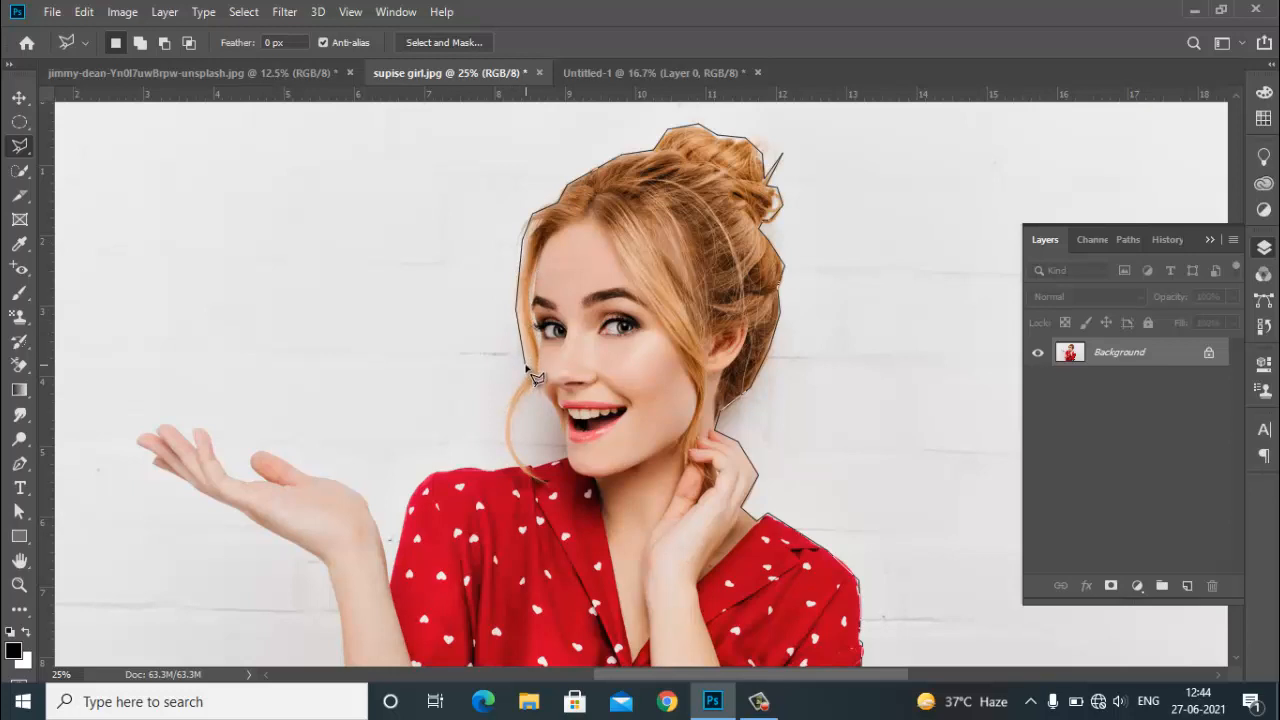
- Trace down the loose hair strand, around the shoulder and outstretched hand and arm, and close the selection along the photo's lower edge
click(503, 431)
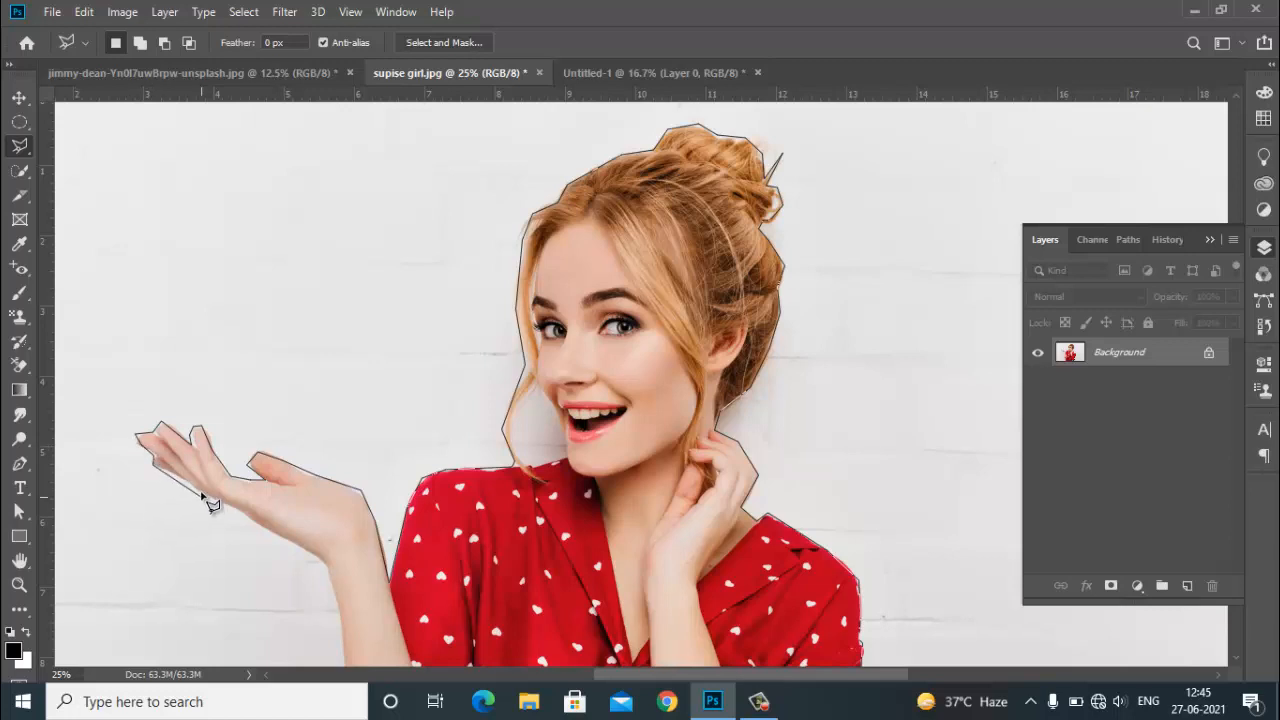
scroll(385, 475, down, 5)
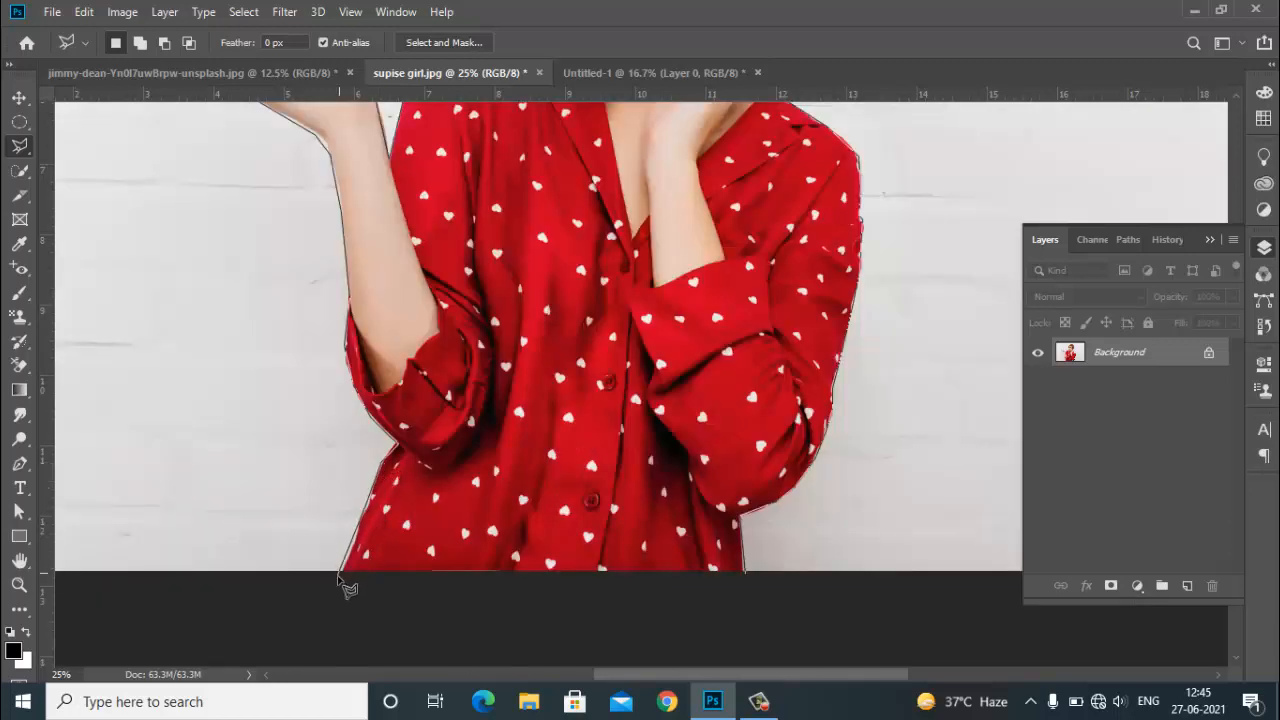
double_click(757, 584)
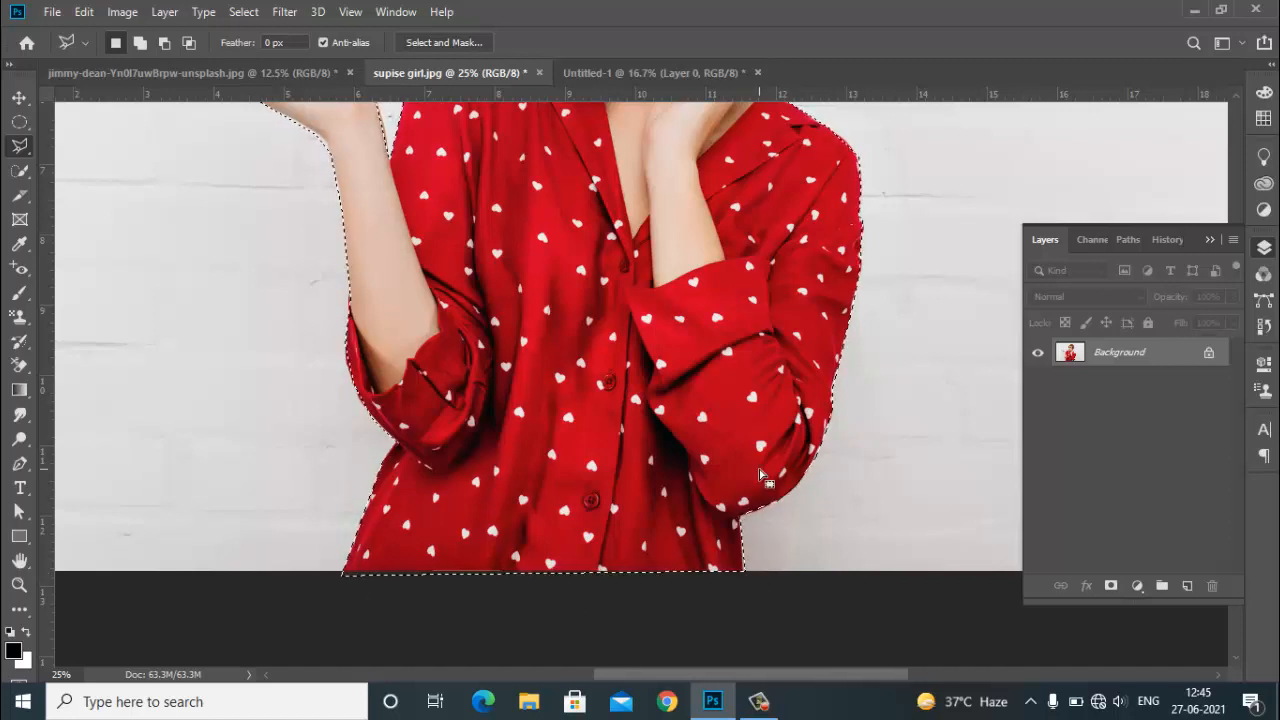
- Using the Polygonal Lasso in Subtract from selection mode, remove the wall gap between the loose hair strand and her face from the selection
scroll(749, 446, up, 2)
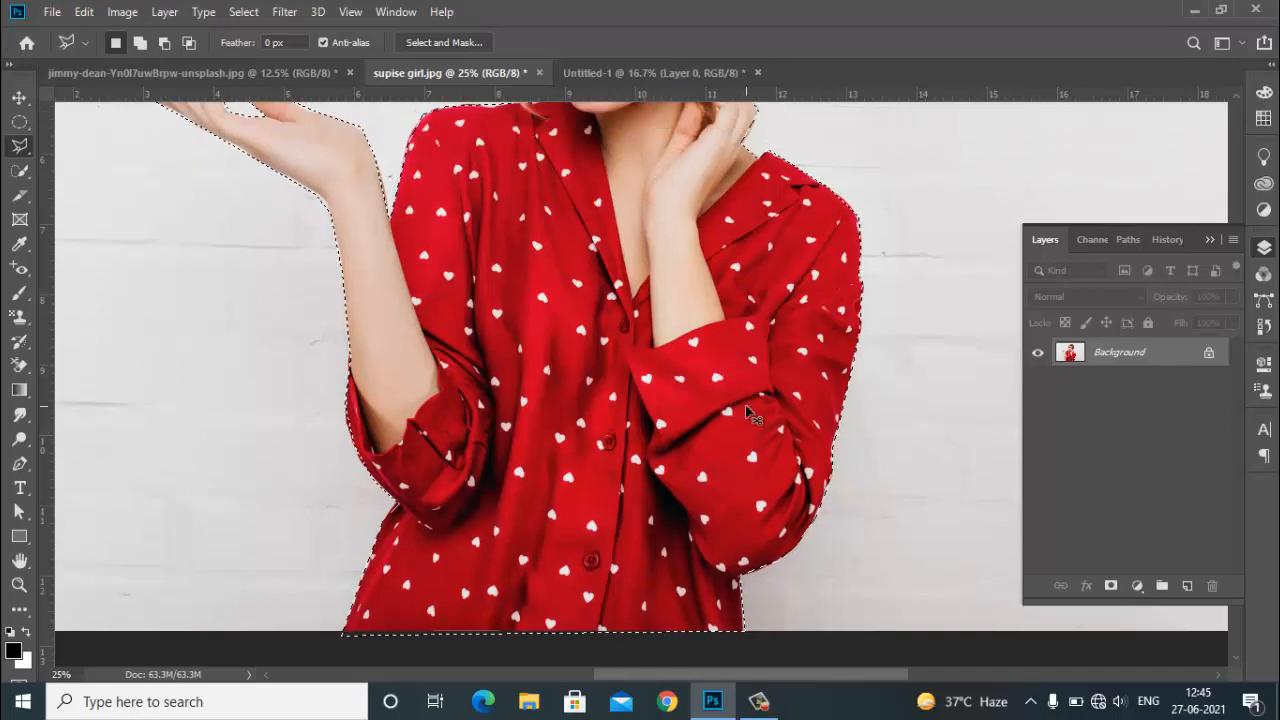
scroll(746, 412, down, 2)
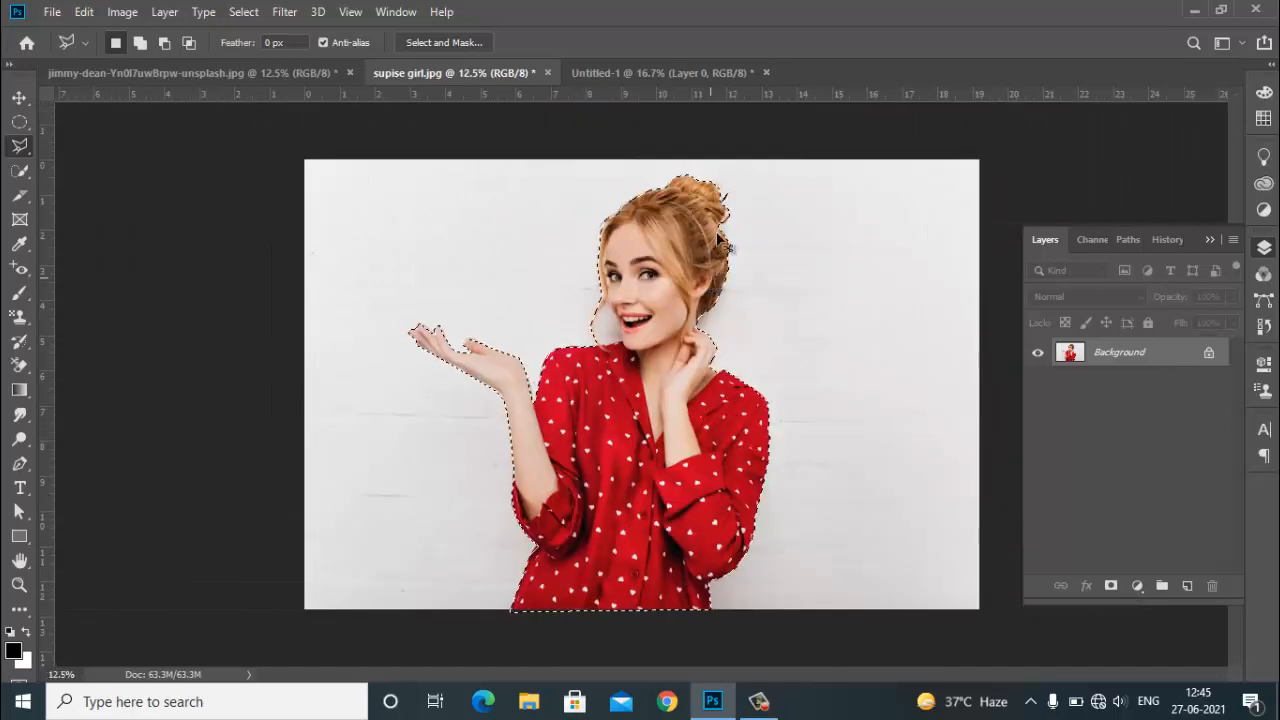
scroll(700, 200, up, 2)
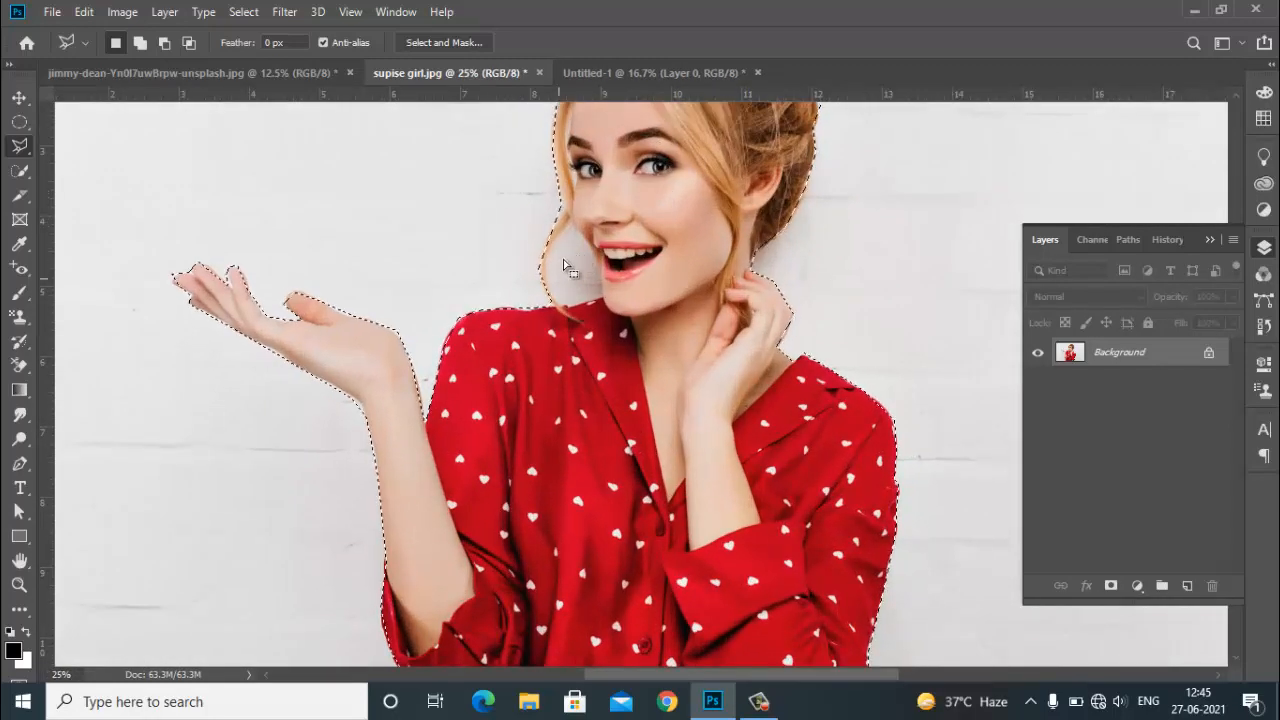
scroll(565, 268, up, 1)
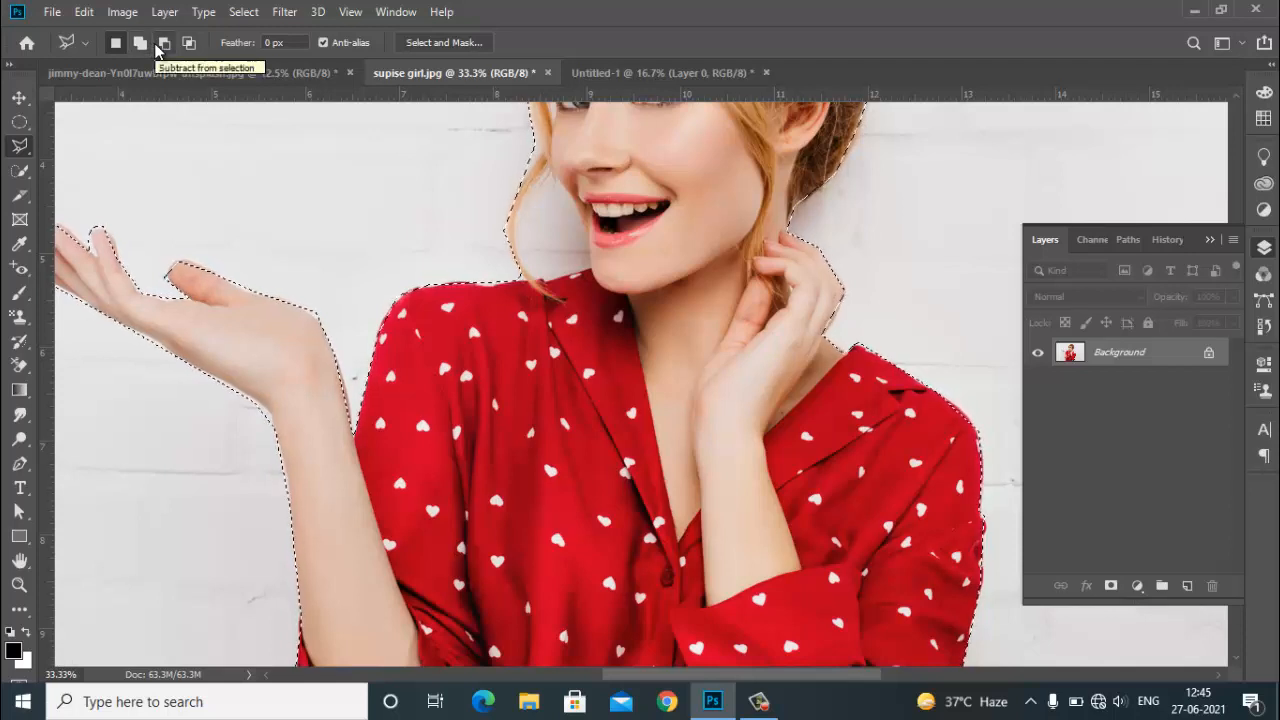
right_click(20, 147)
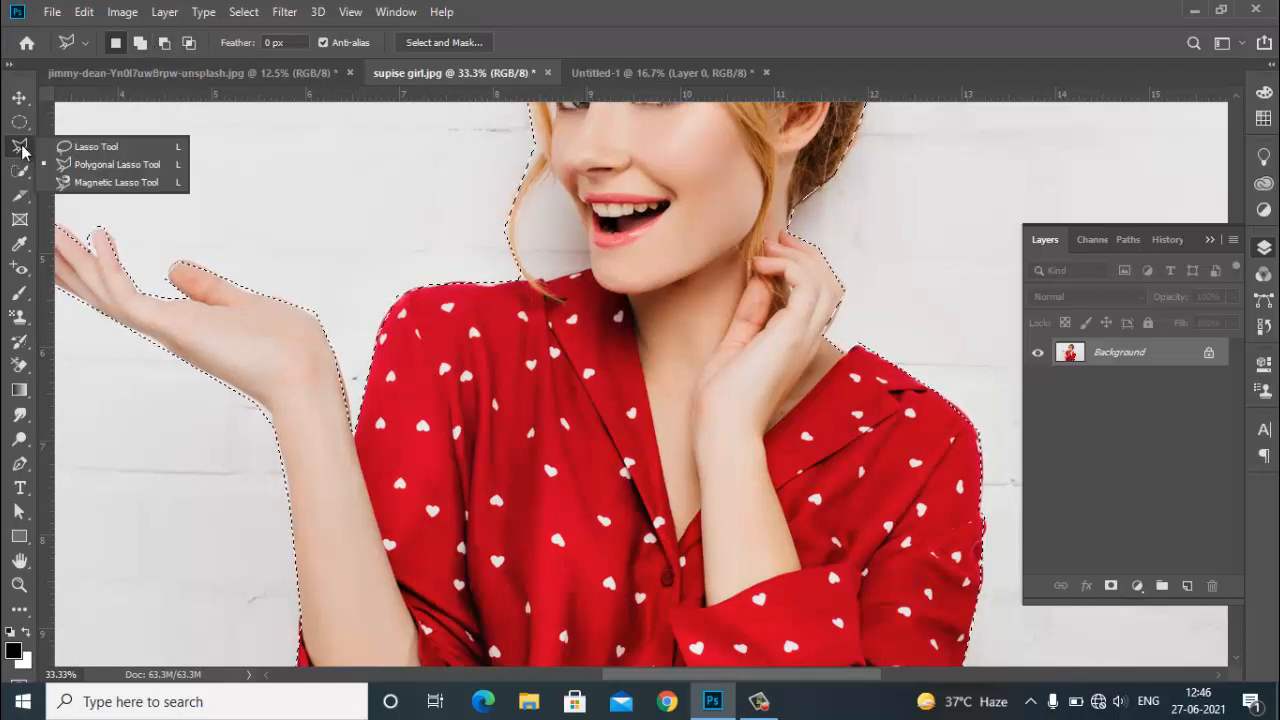
click(90, 163)
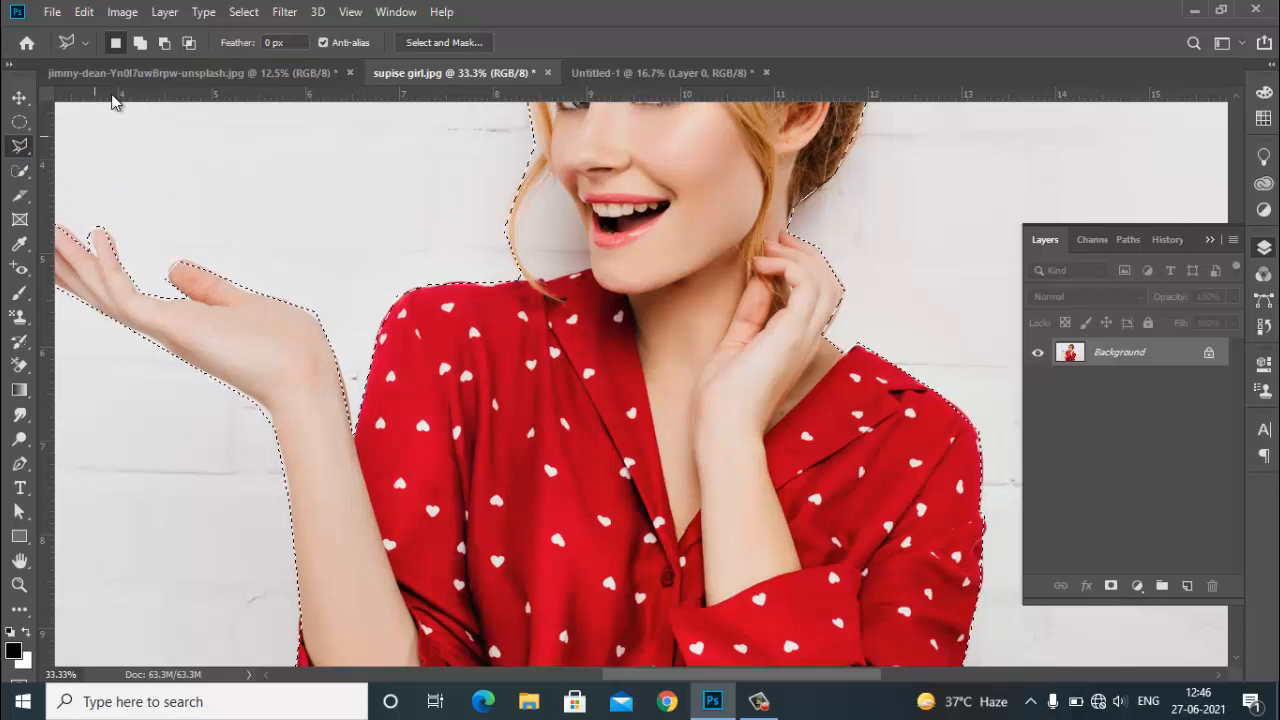
click(164, 45)
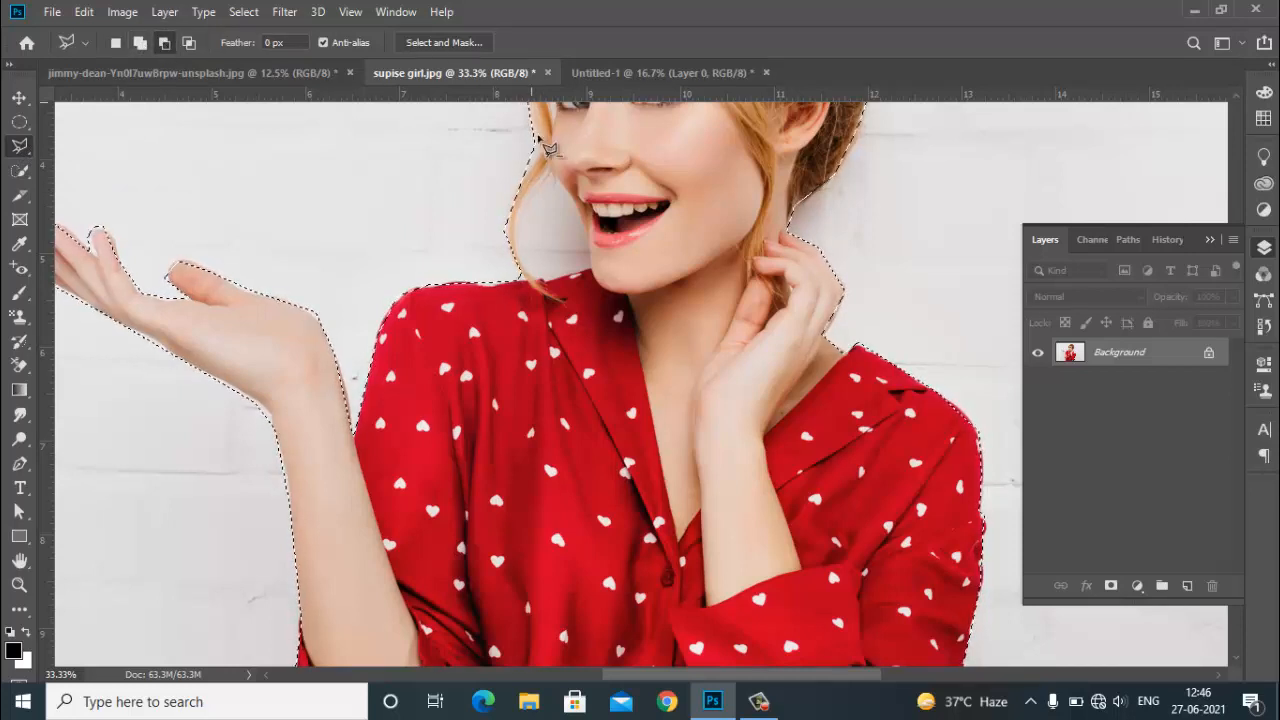
click(548, 171)
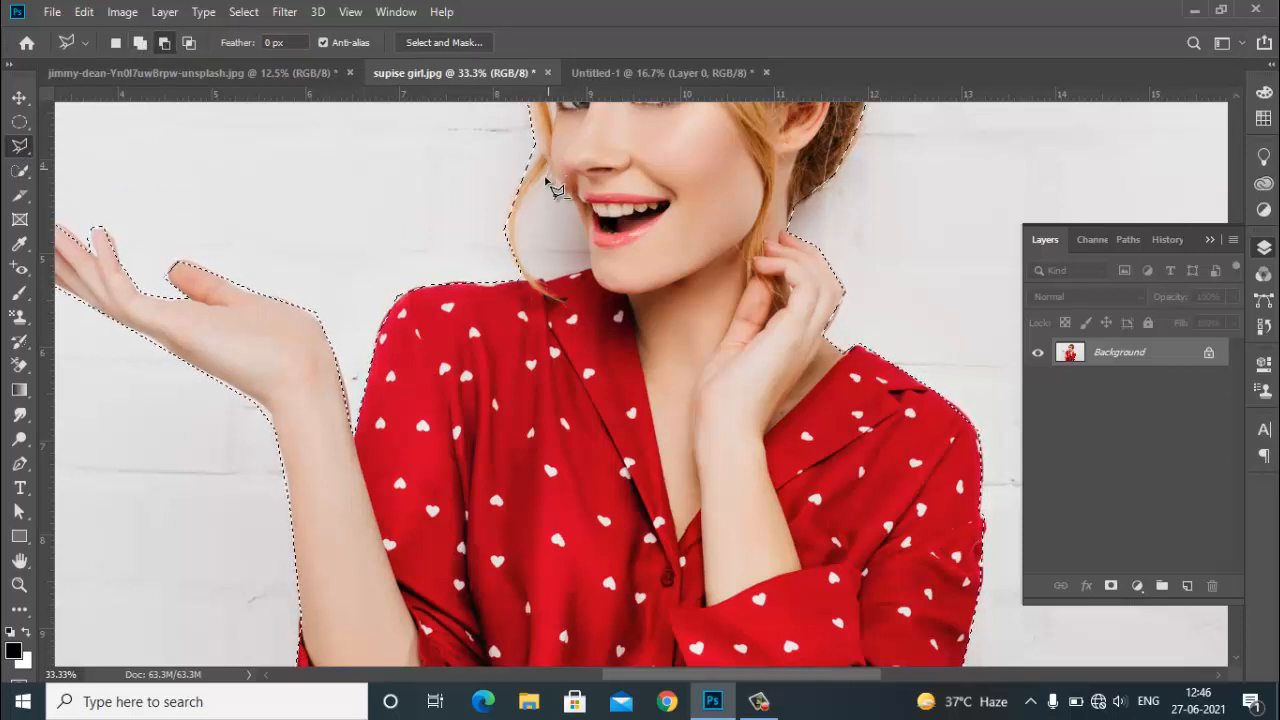
click(521, 229)
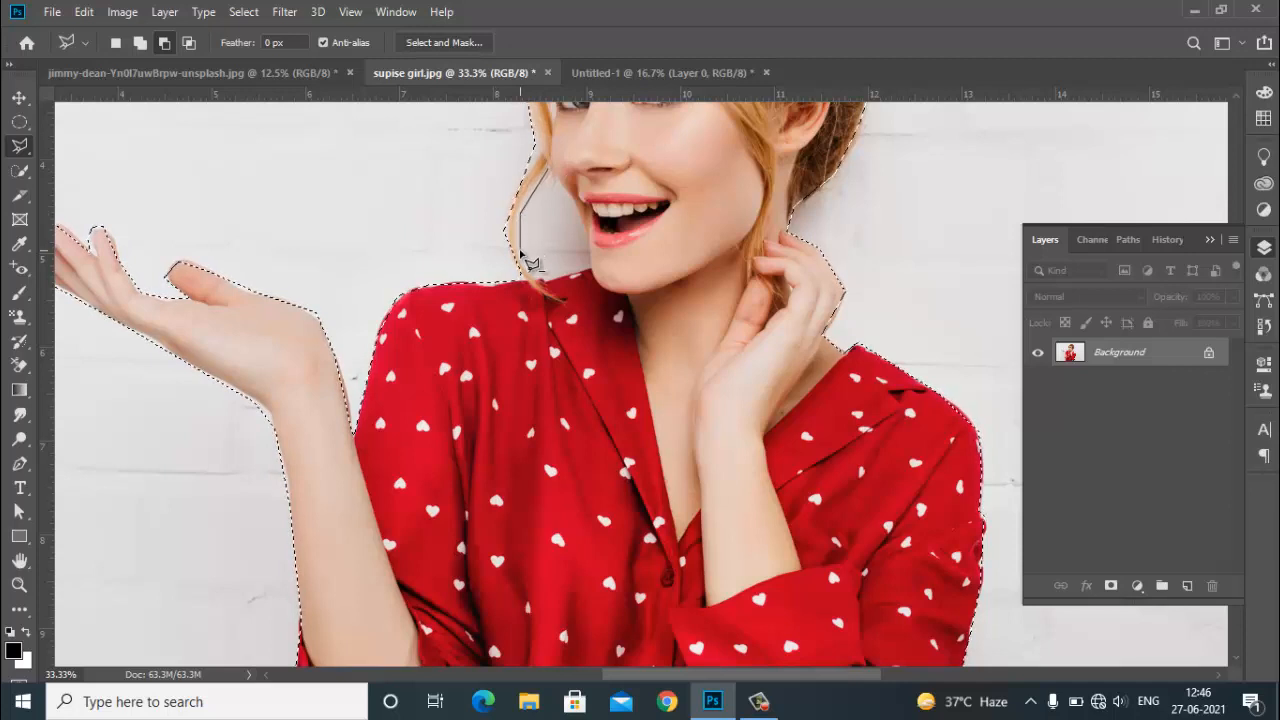
click(523, 263)
click(531, 276)
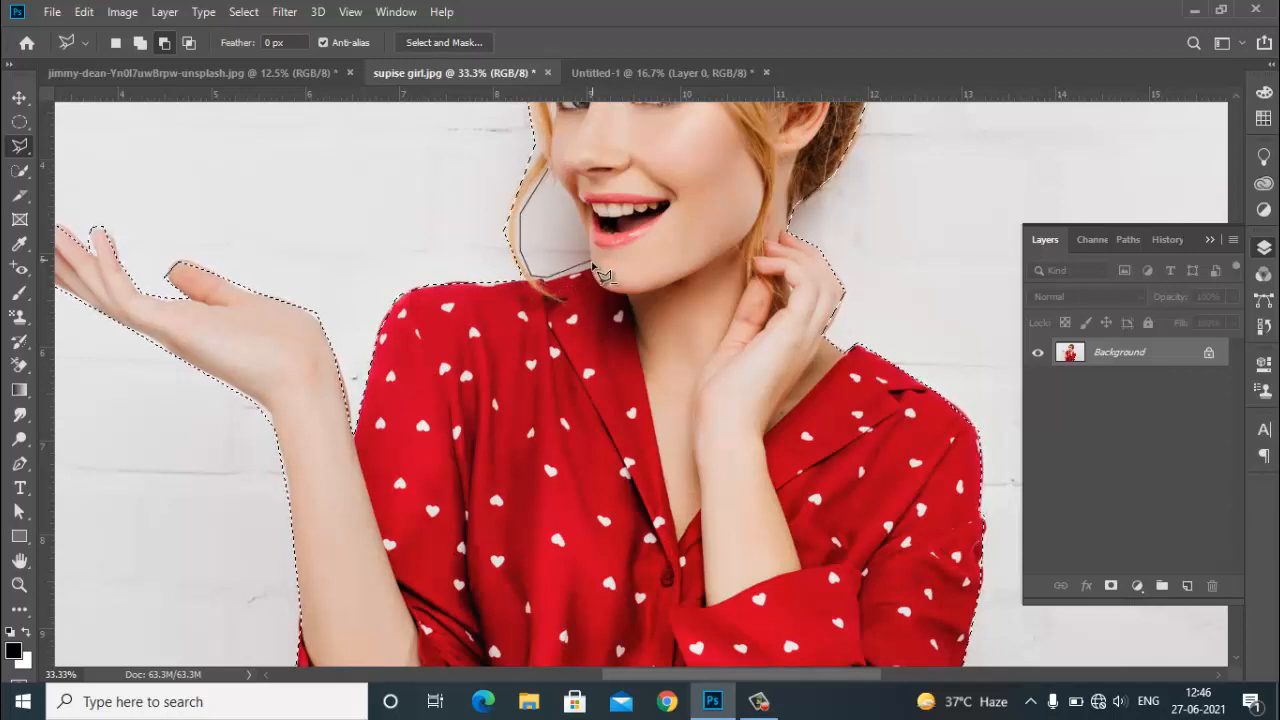
click(589, 268)
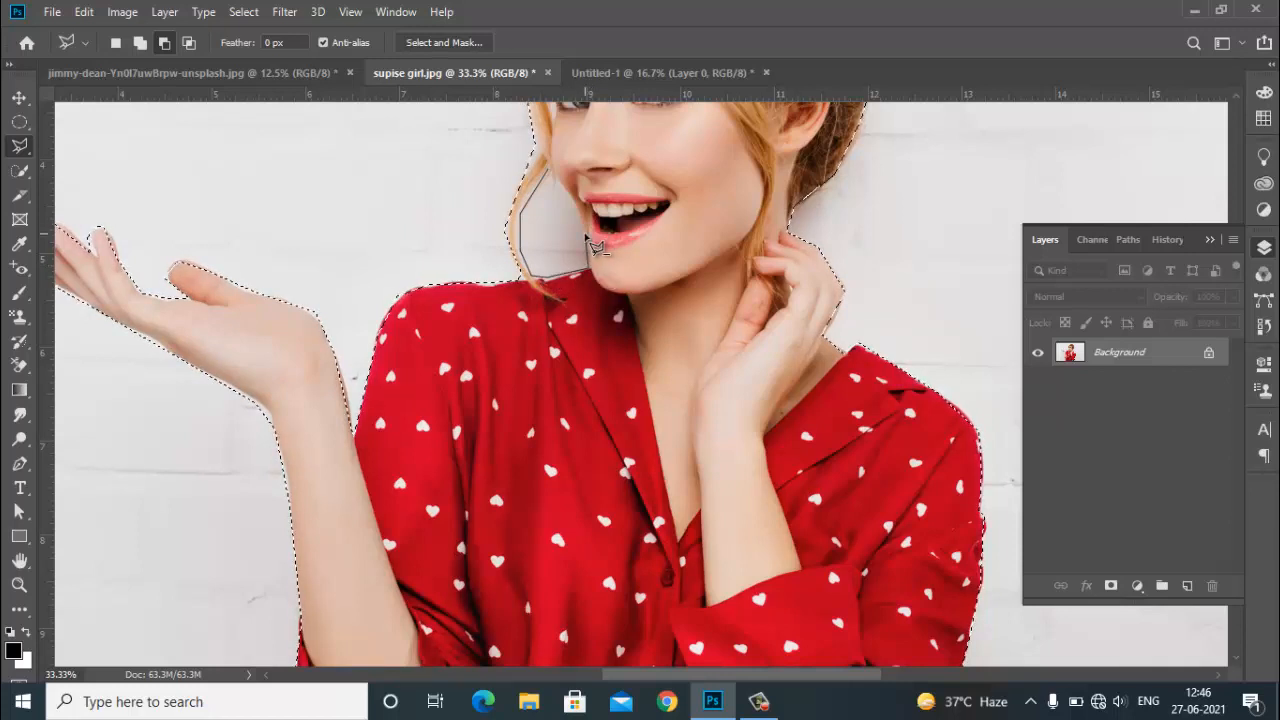
click(586, 235)
click(574, 198)
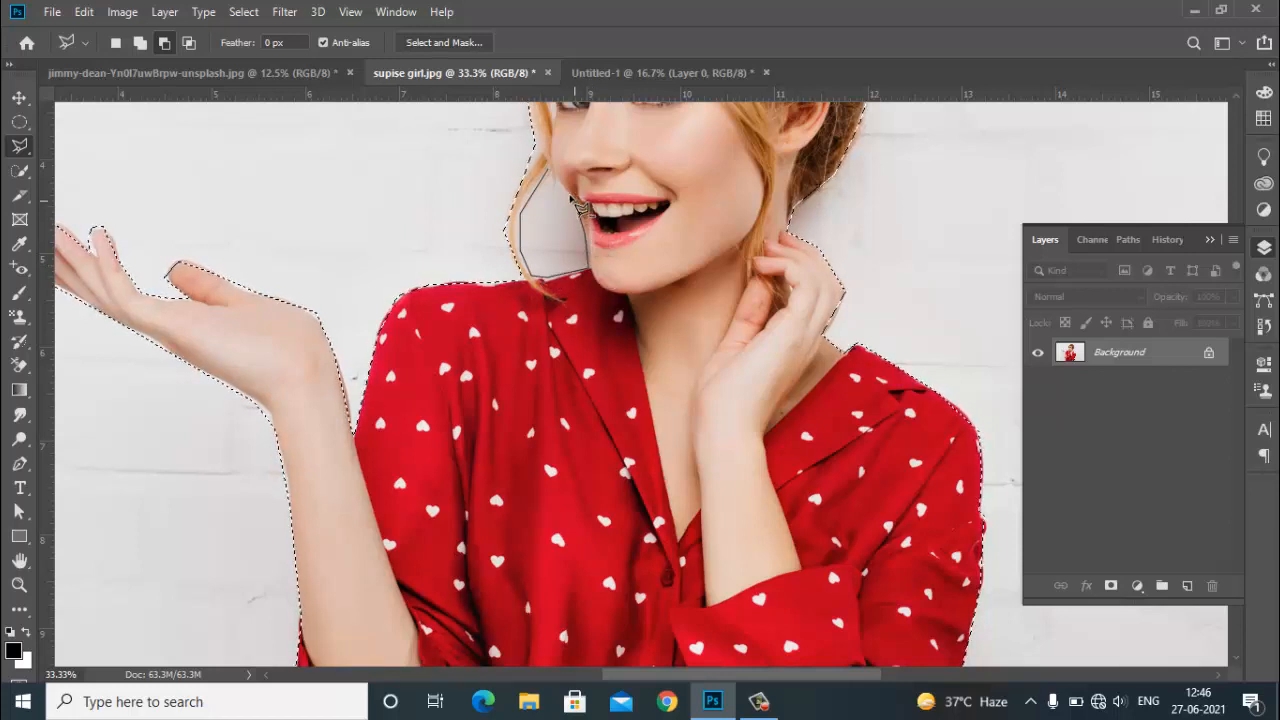
click(550, 171)
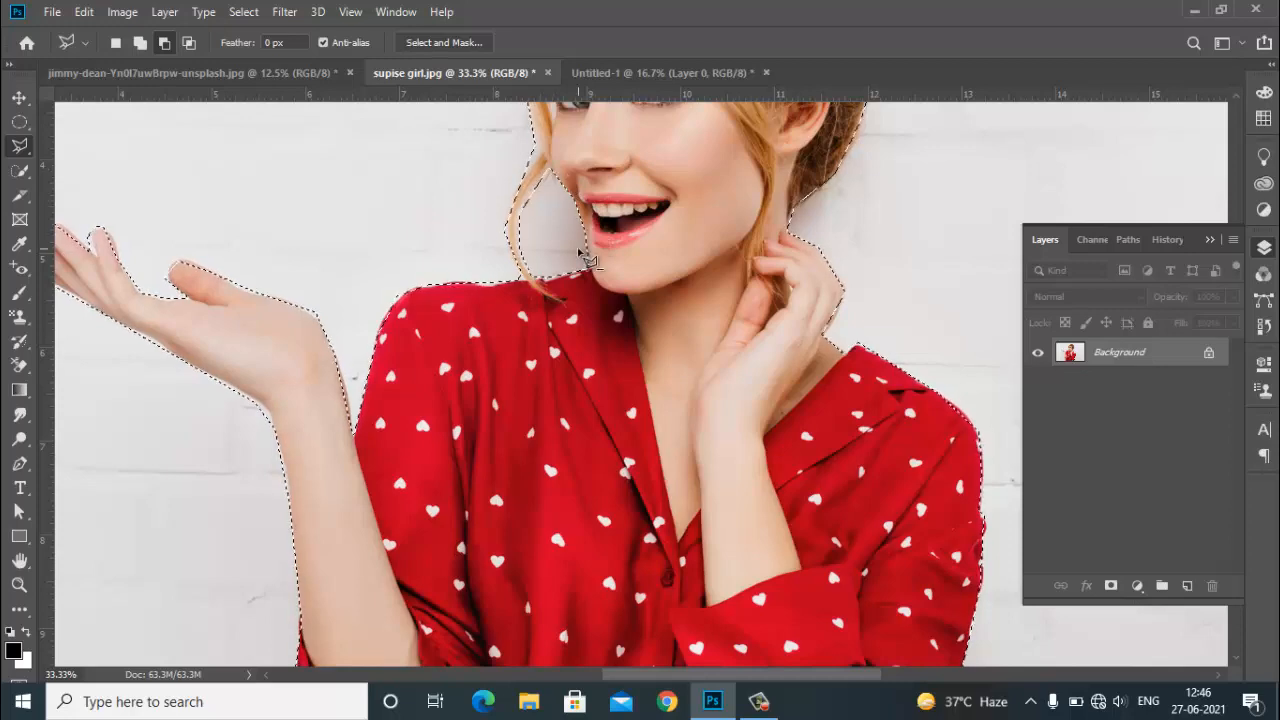
- Unlock the Background layer and copy the selected woman onto a new layer
key(ctrl+minus)
key(ctrl+minus)
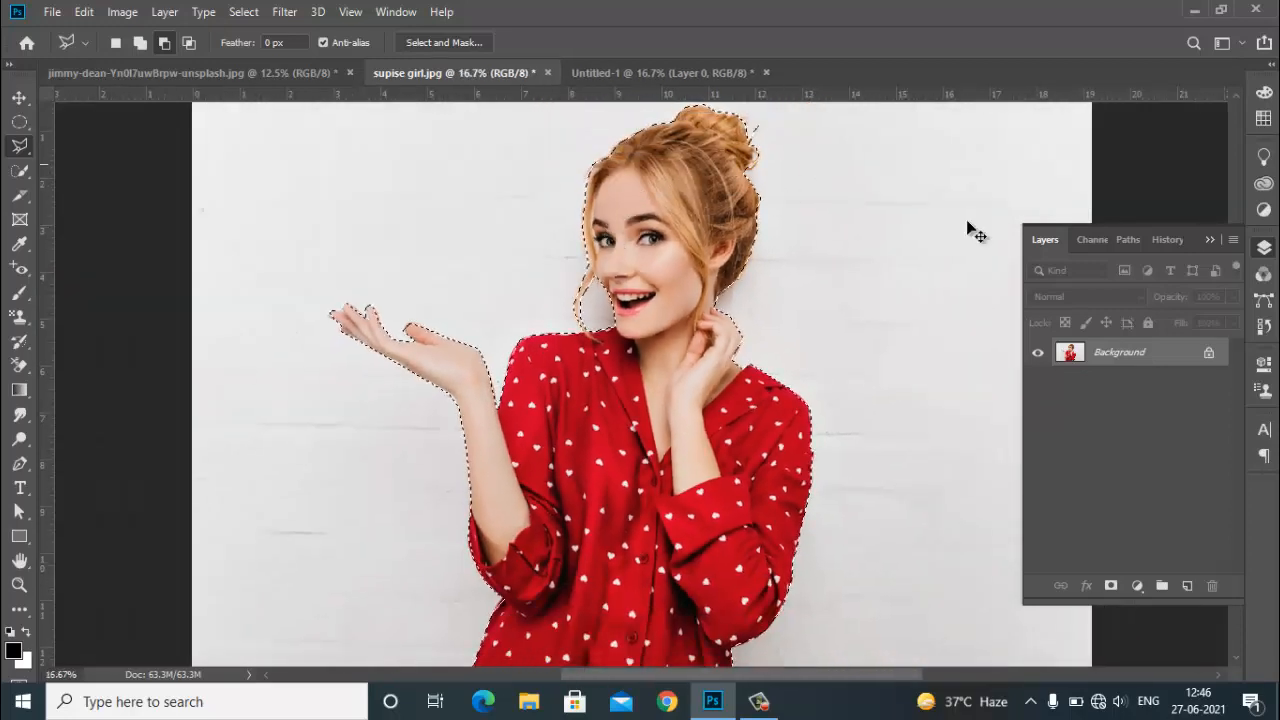
key(ctrl+minus)
click(1209, 354)
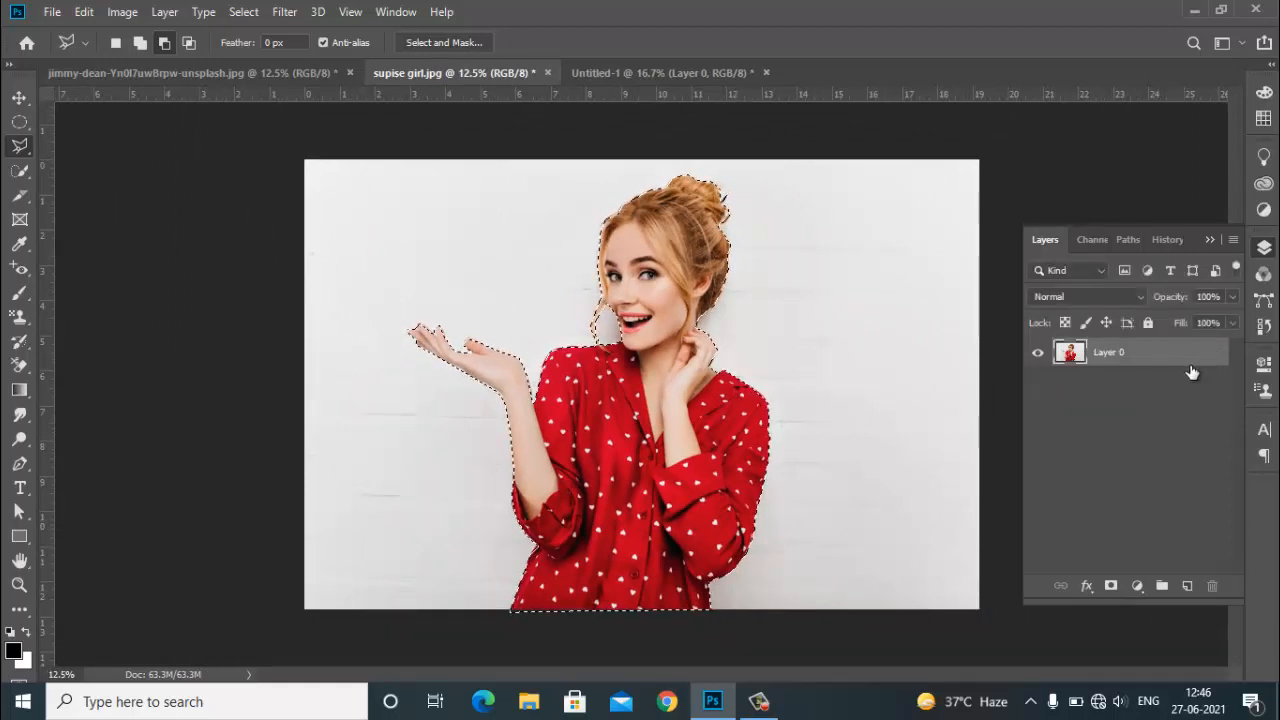
key(ctrl+j)
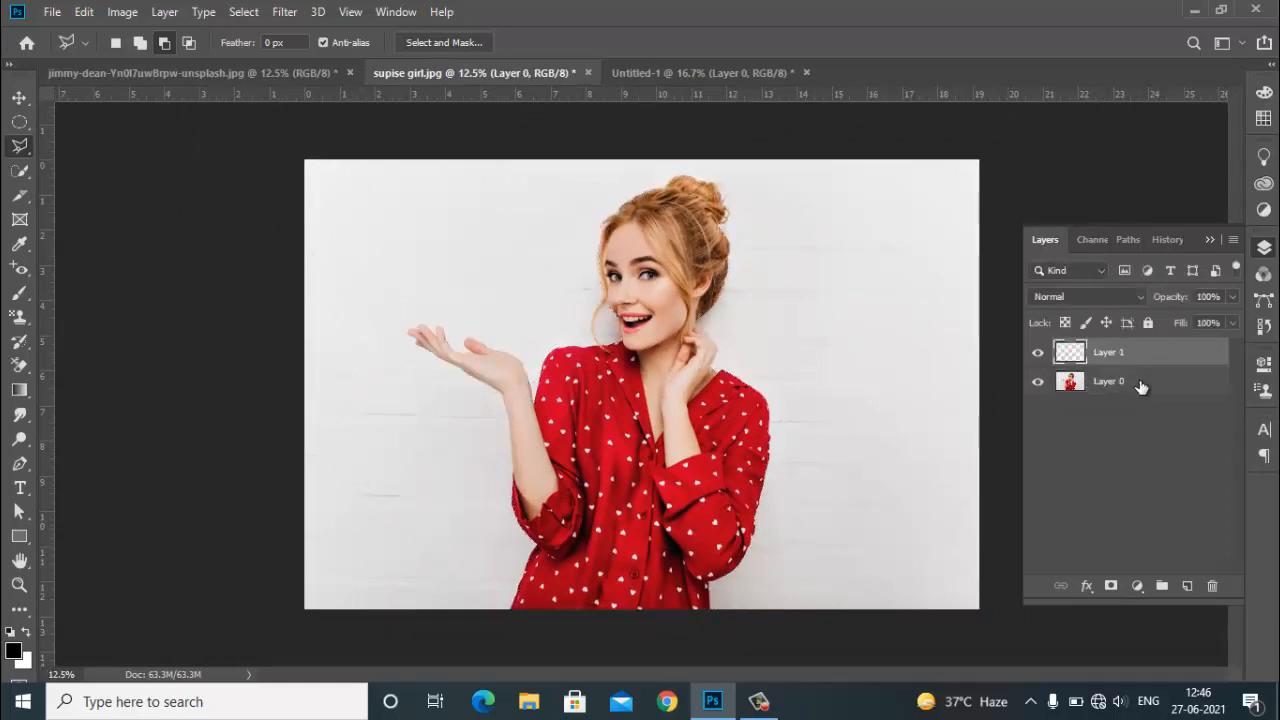
- Hide the original photo layer, Layer 0, and inspect the woman's cut-out against transparency
click(1038, 382)
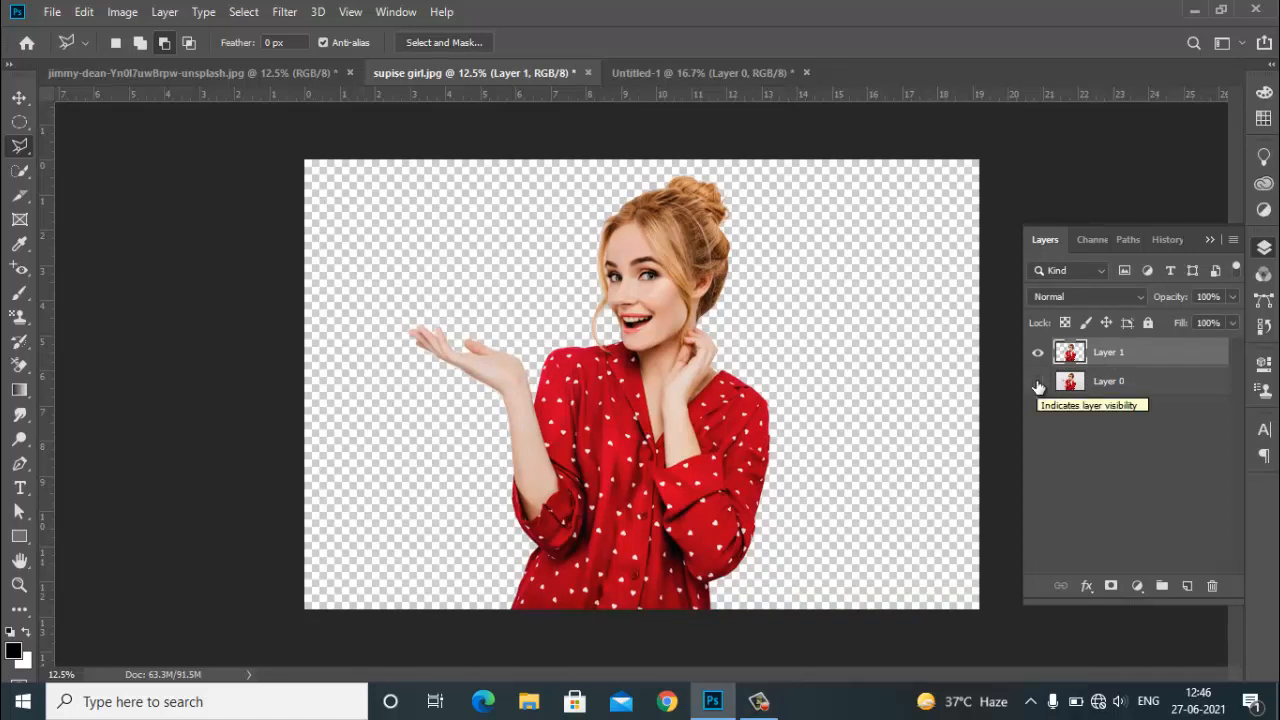
click(1038, 383)
click(1038, 383)
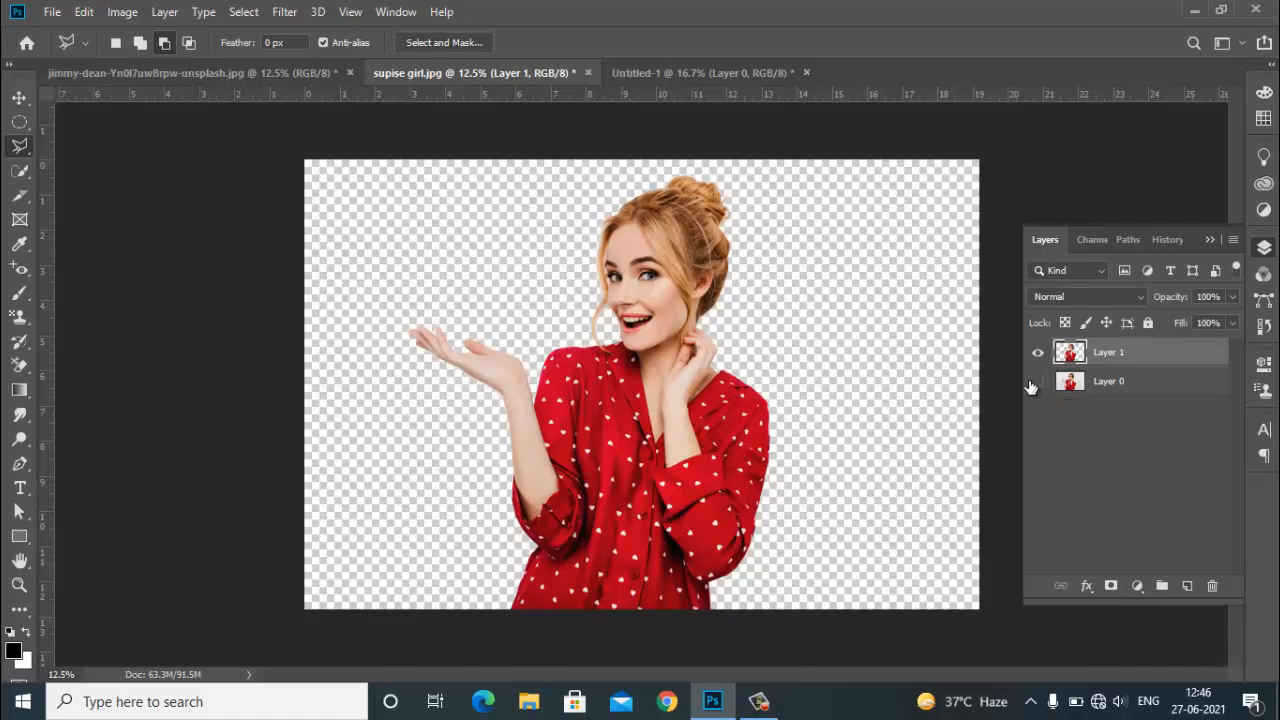
key(ctrl+plus)
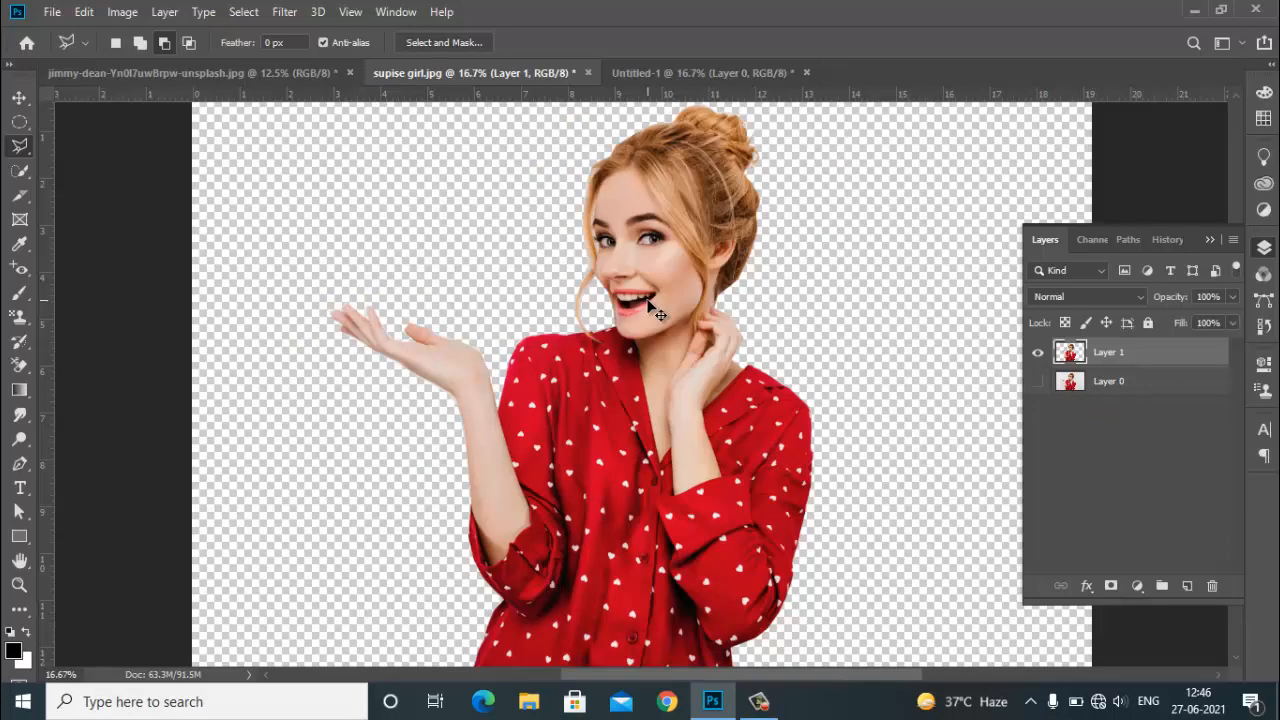
key(ctrl+plus)
key(ctrl+minus)
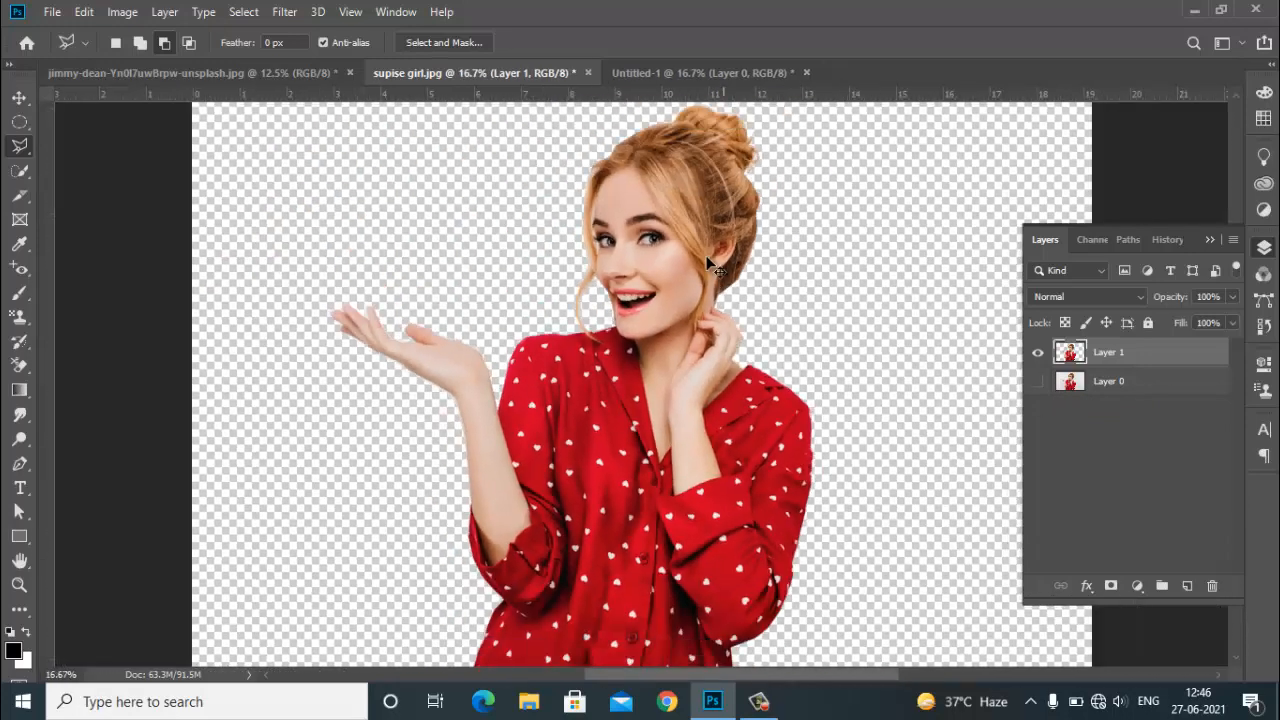
key(ctrl+minus)
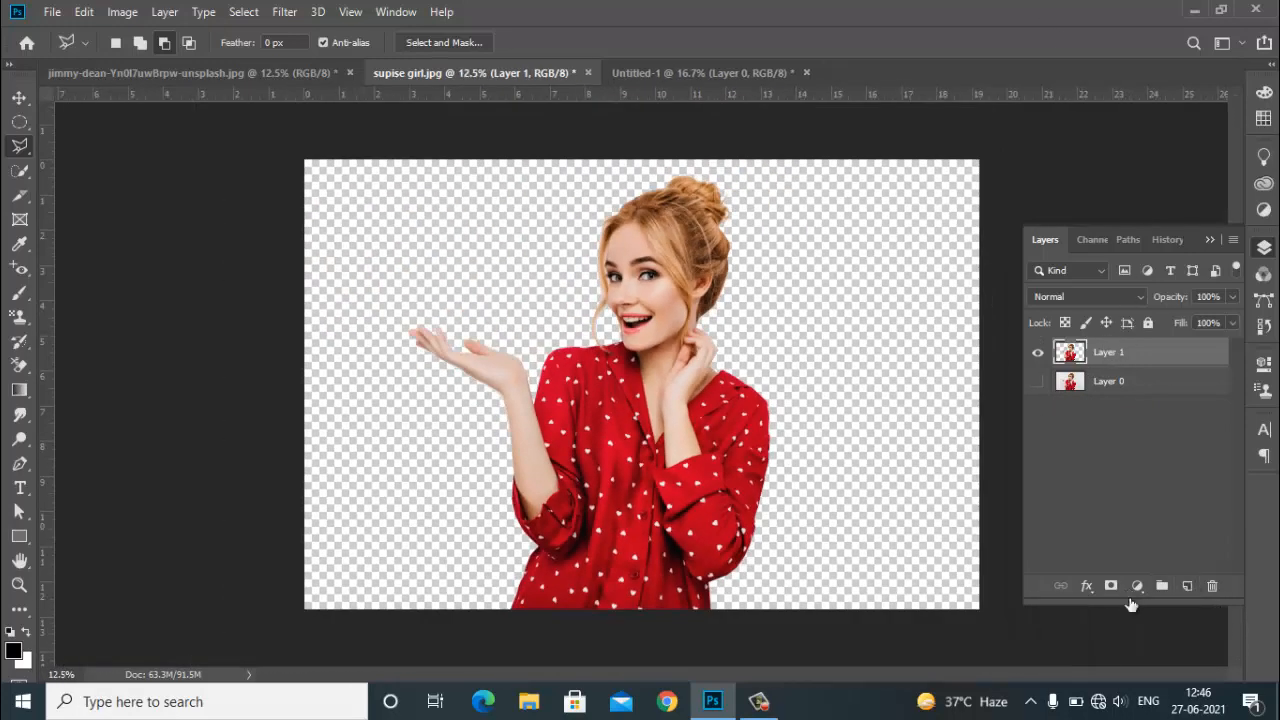
- Add a Solid Color fill layer in #f88c8c beneath the woman's cut-out layer and inspect her edges against it
click(1135, 587)
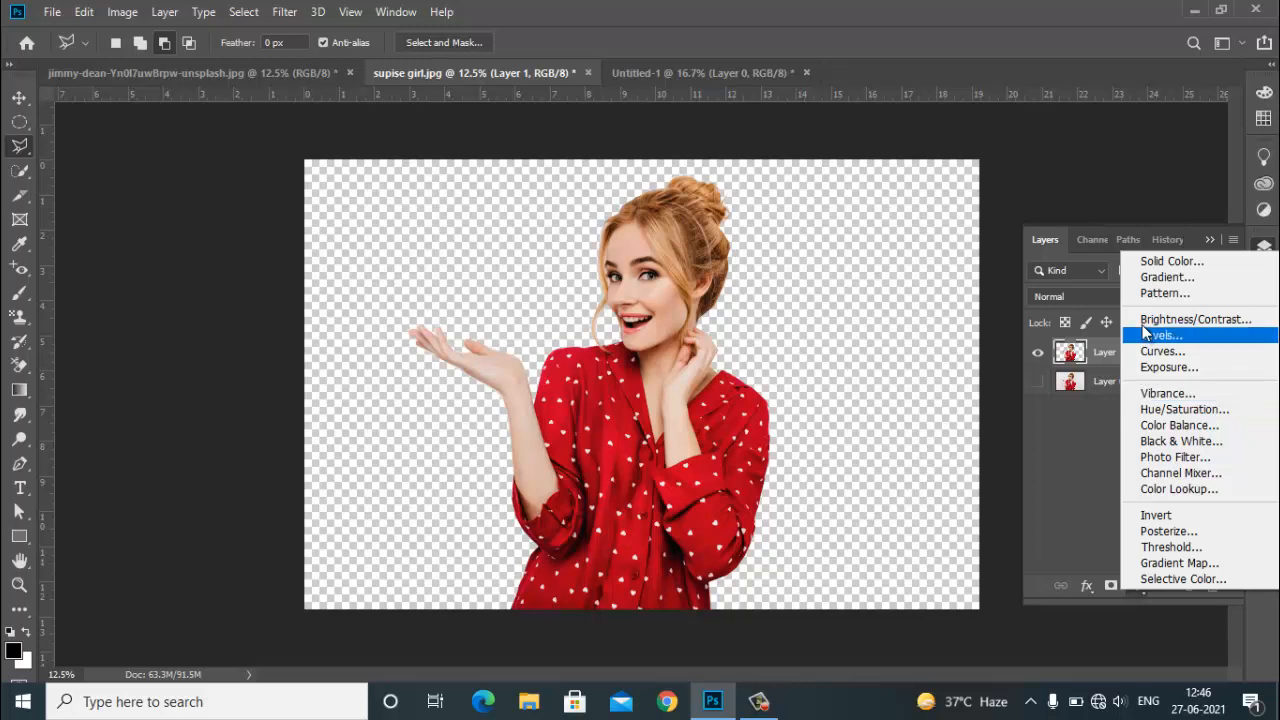
click(1150, 264)
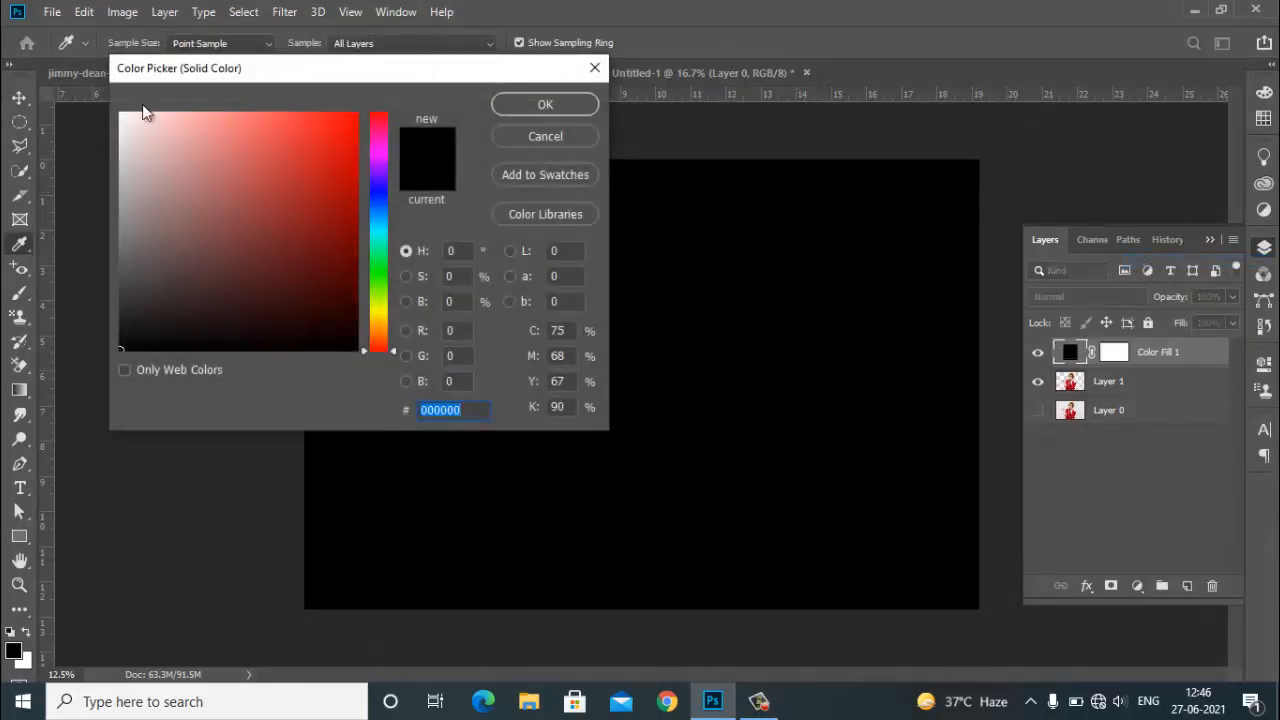
click(202, 120)
click(223, 119)
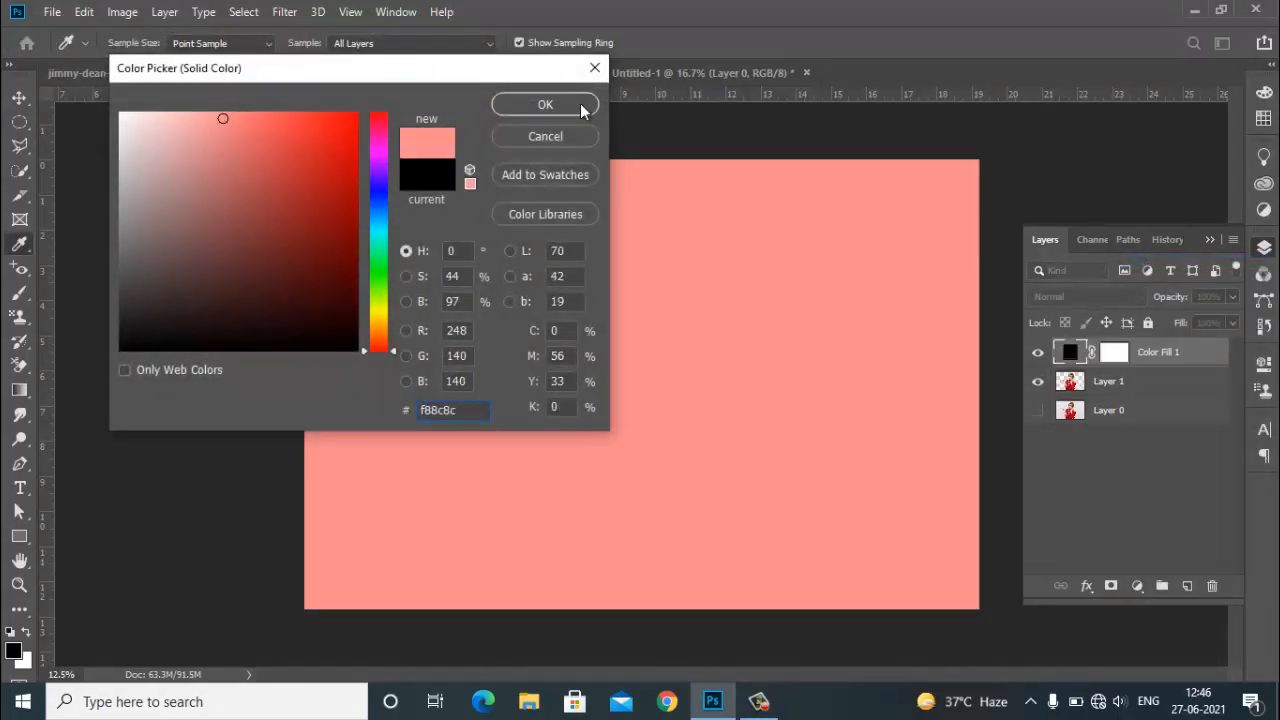
click(582, 108)
drag(1177, 356, 1174, 393)
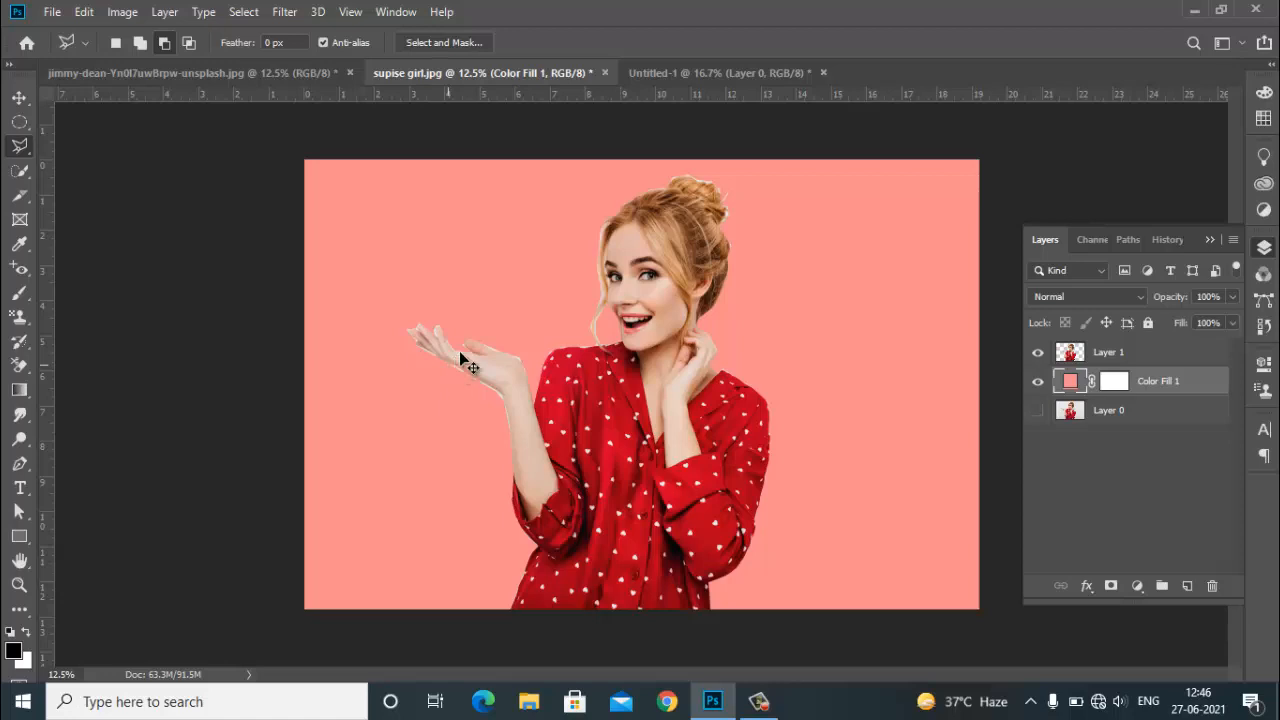
scroll(580, 295, up, 3)
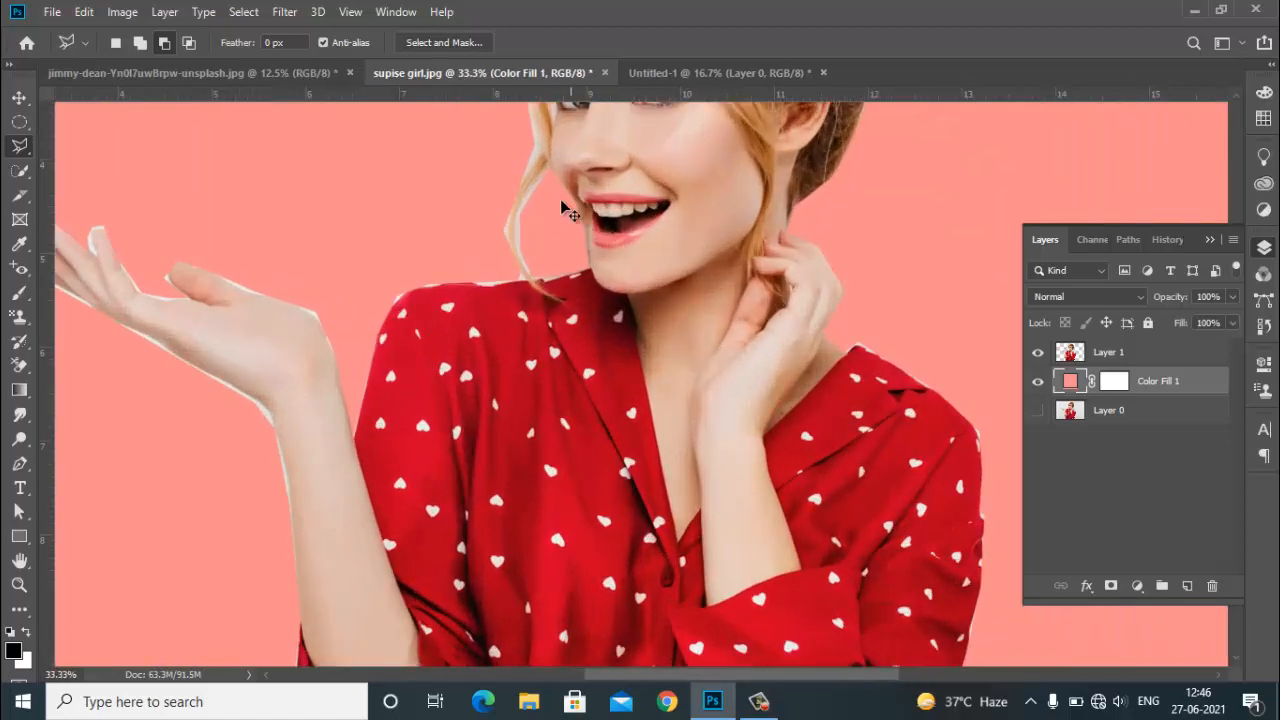
scroll(545, 229, down, 3)
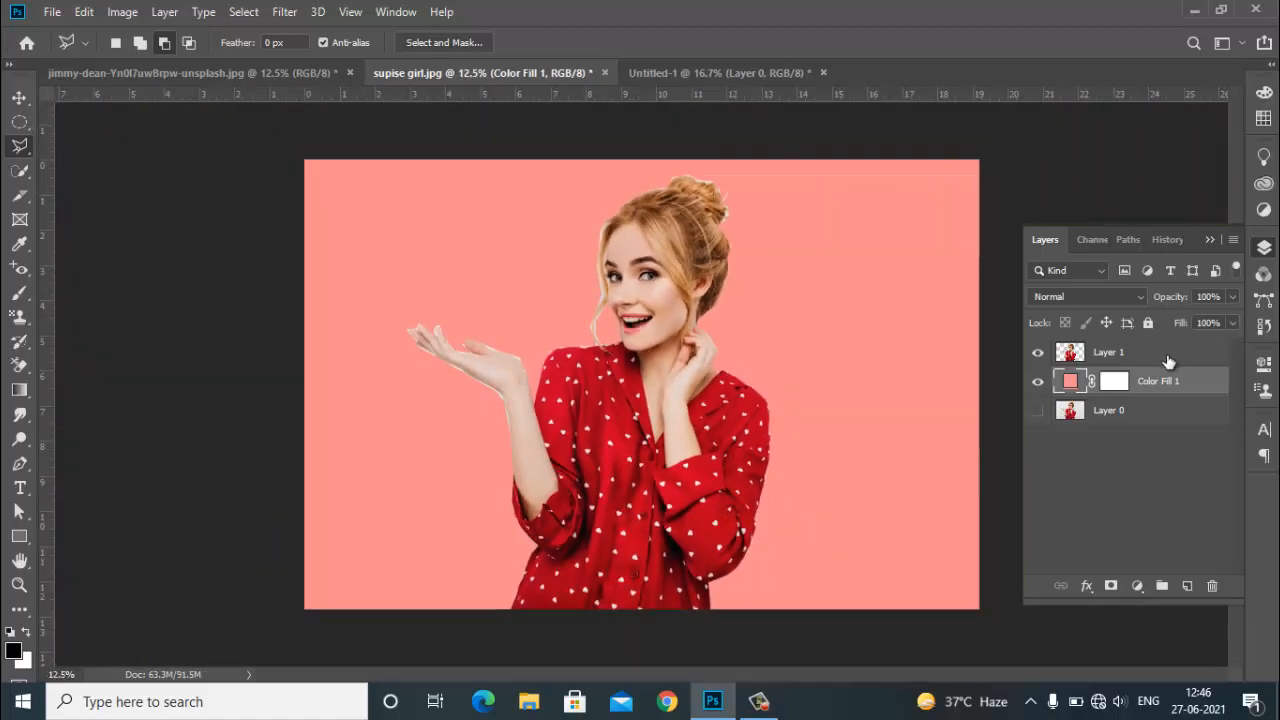
- Undo the colour fill layer, the hiding of Layer 0 and the layer copy, back to the active selection of the woman
click(1212, 587)
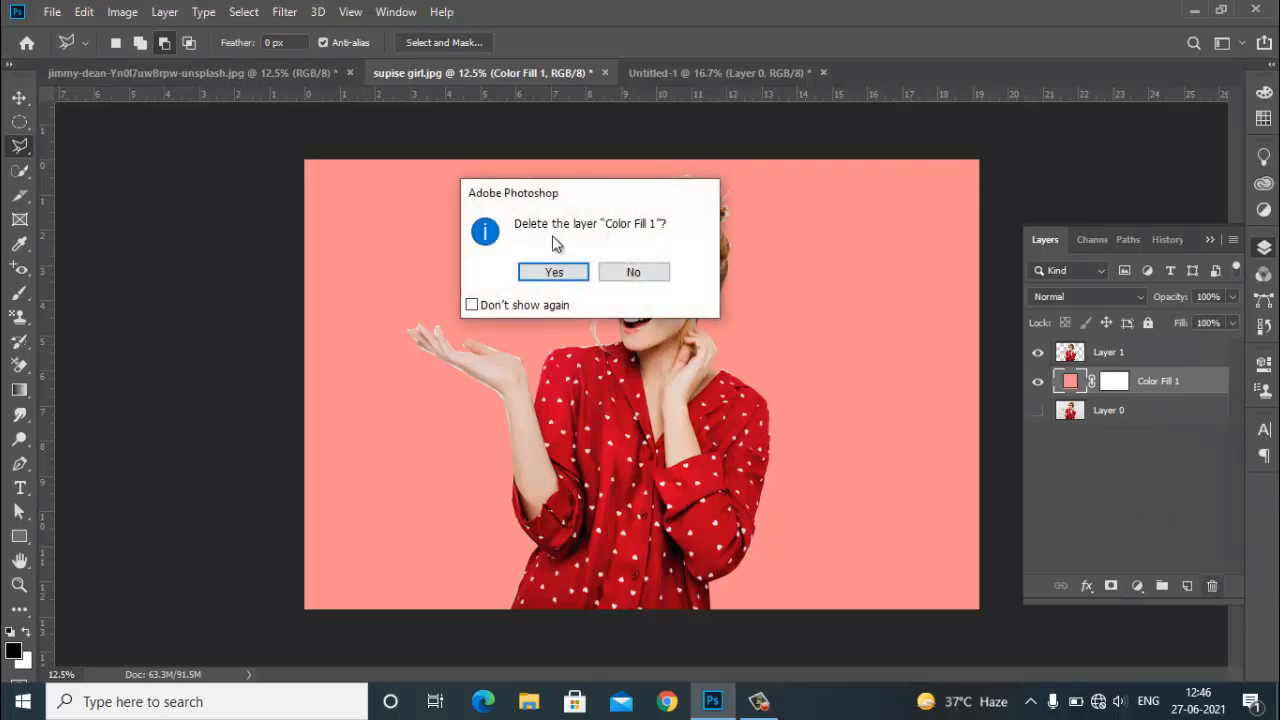
click(640, 275)
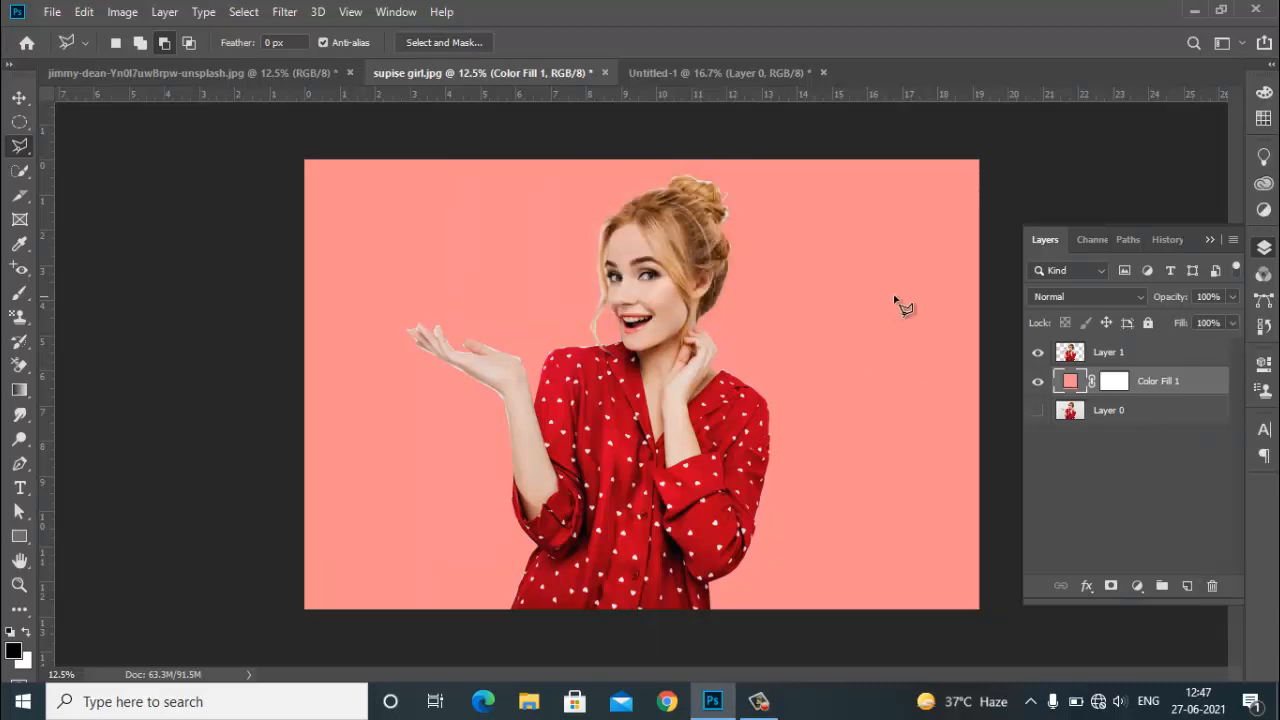
key(ctrl+z)
key(ctrl+z)
key(ctrl+z)
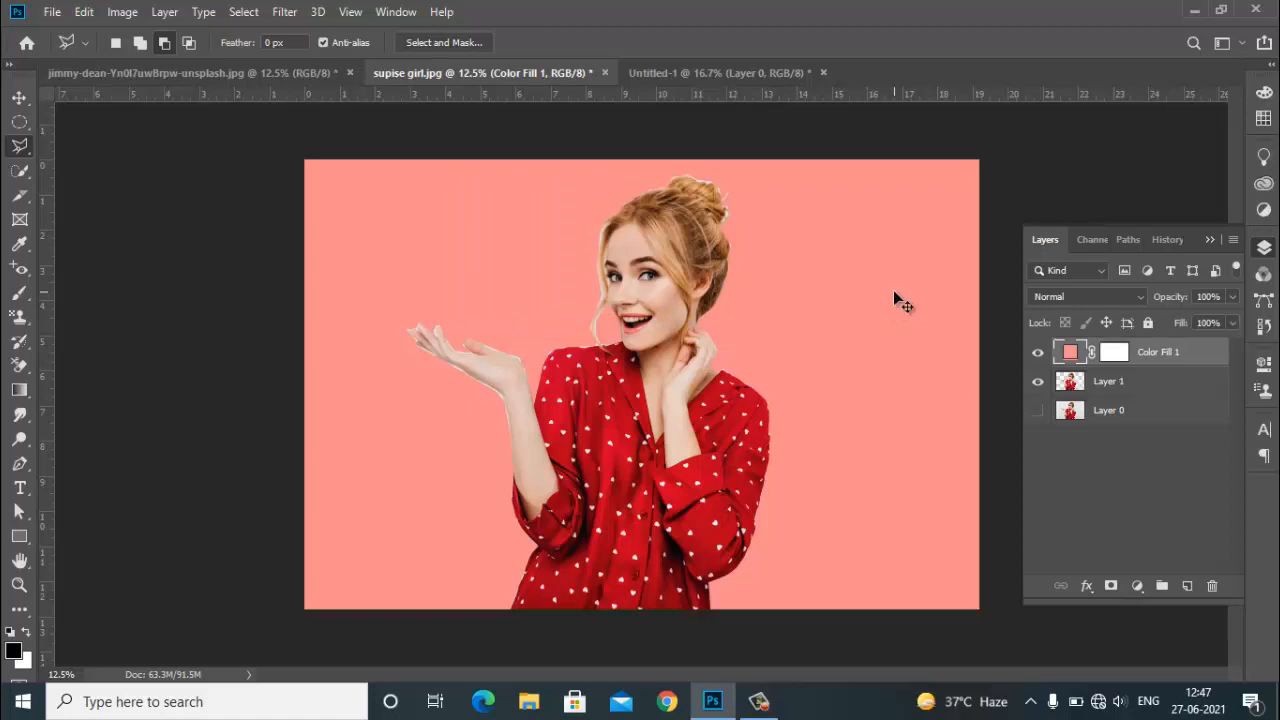
key(ctrl+z)
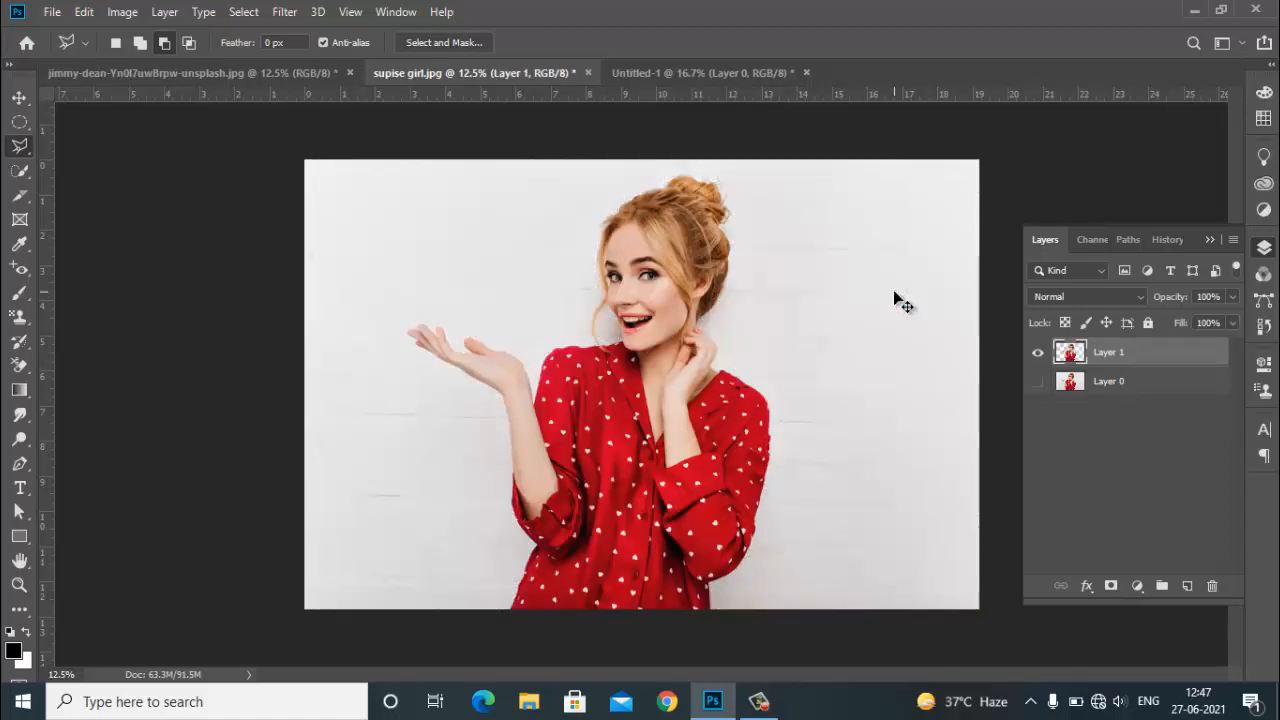
key(ctrl+z)
key(ctrl+z)
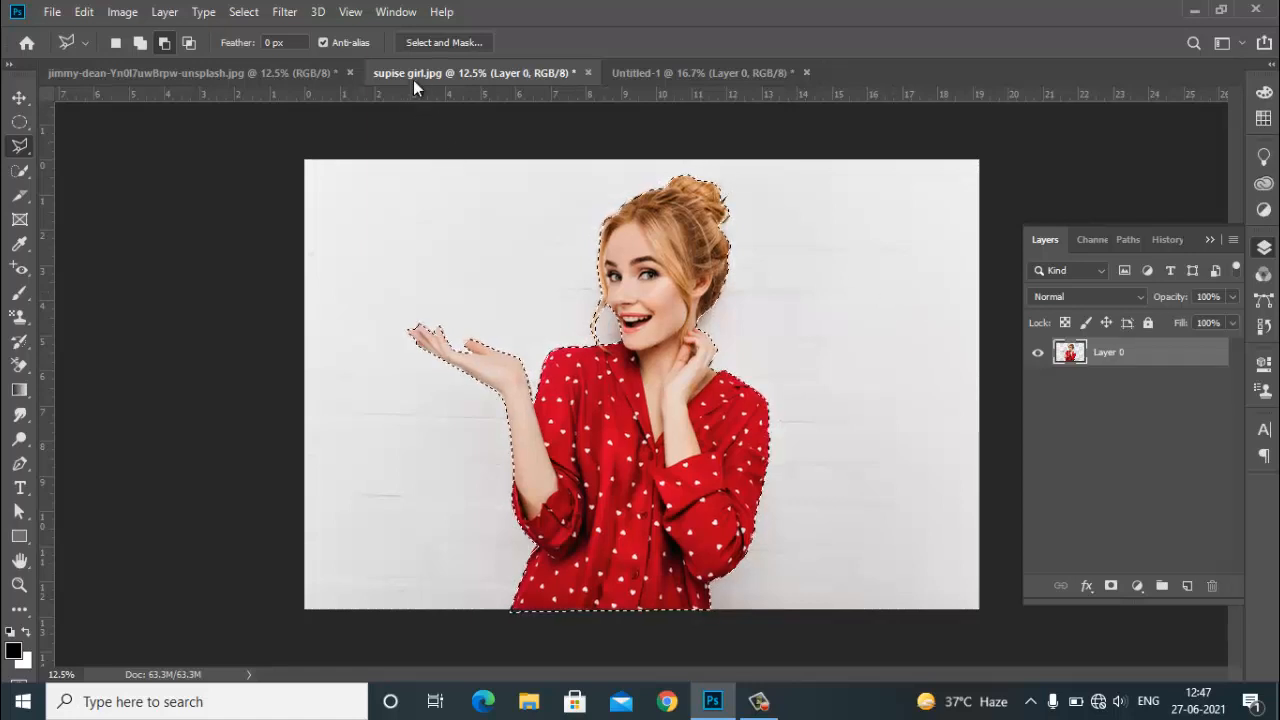
- Open the woman's selection in Select and Mask and inspect her outline and hair against the red masked-area overlay at 60% opacity
click(419, 42)
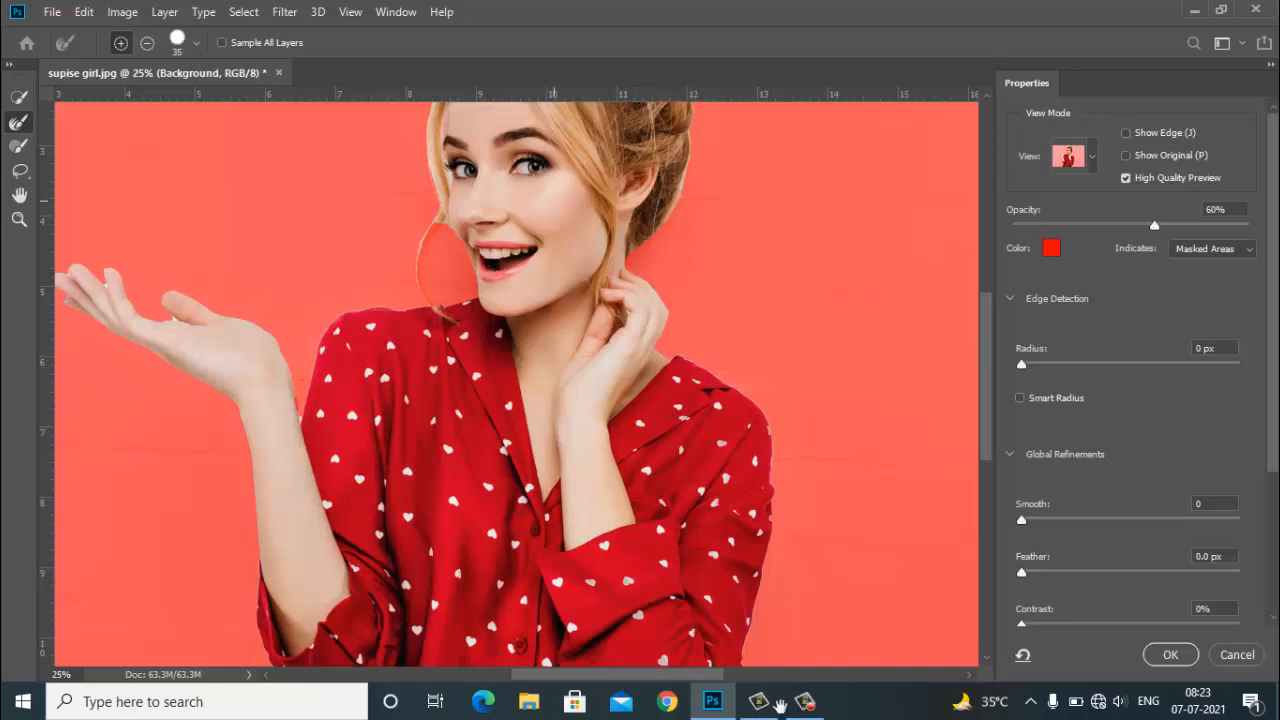
drag(554, 200, 525, 353)
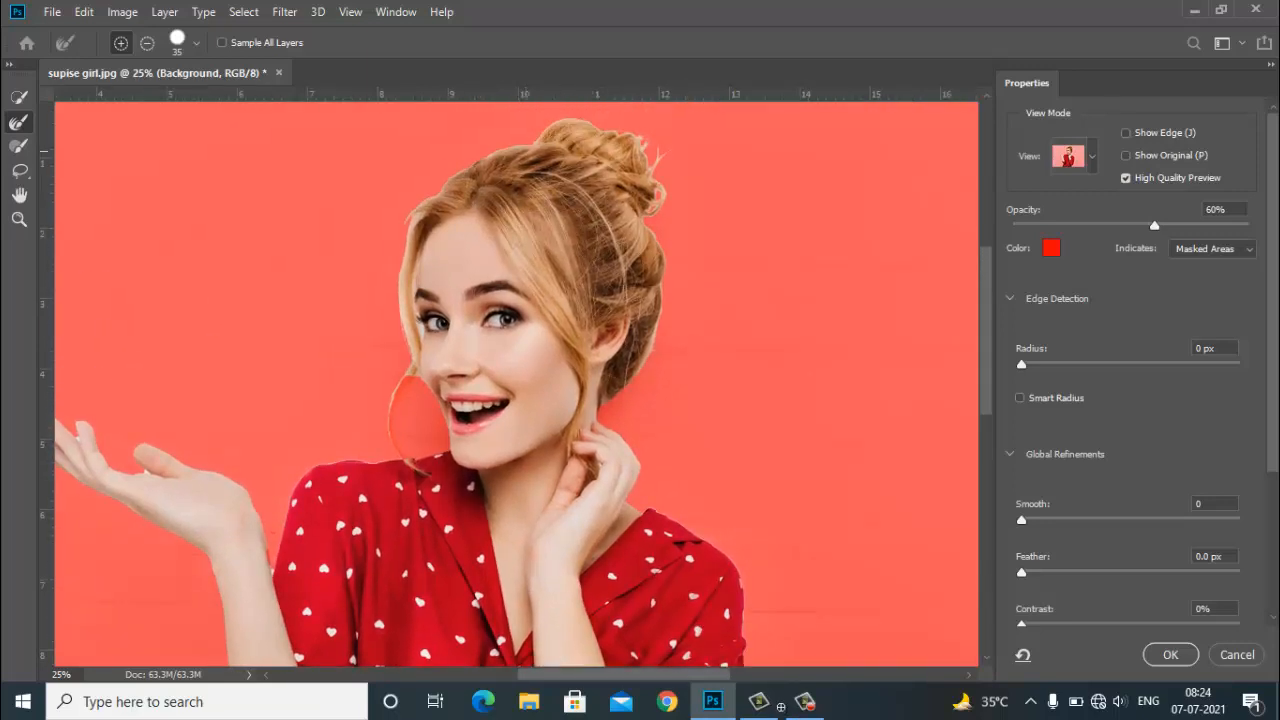
mouse_move(516, 421)
mouse_down()
mouse_move(512, 226)
mouse_move(513, 261)
mouse_up()
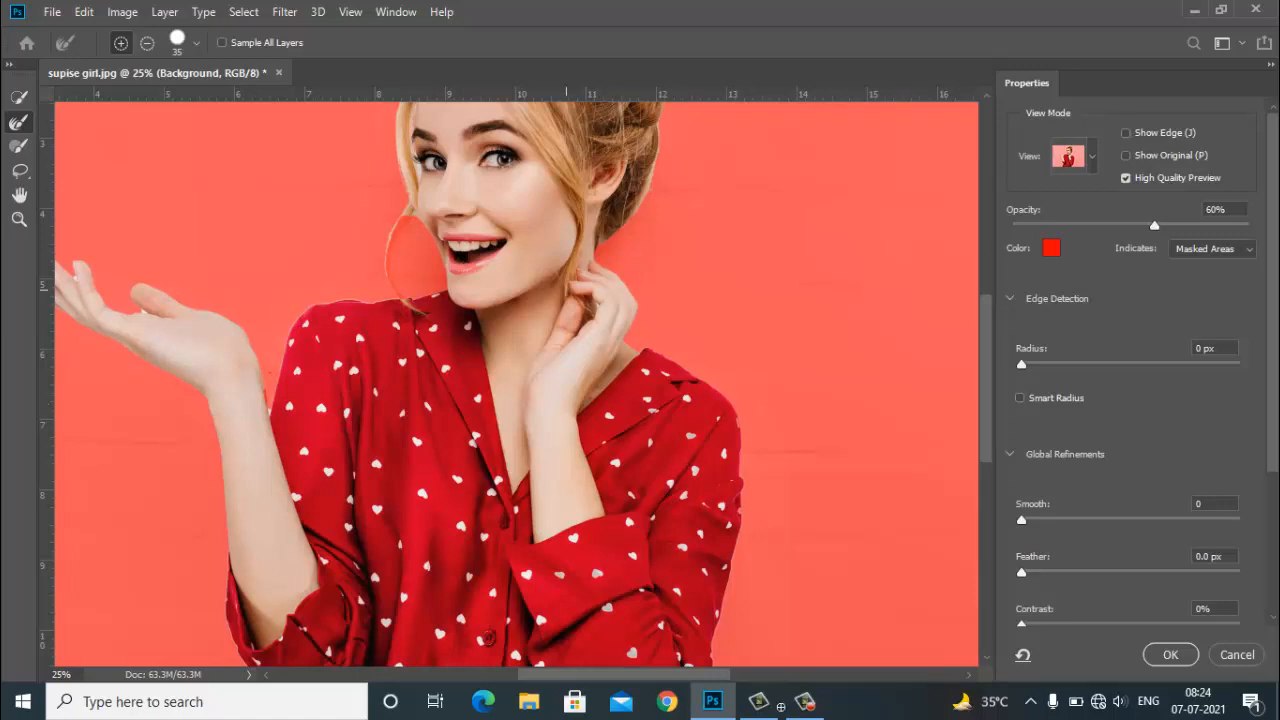
drag(560, 177, 516, 384)
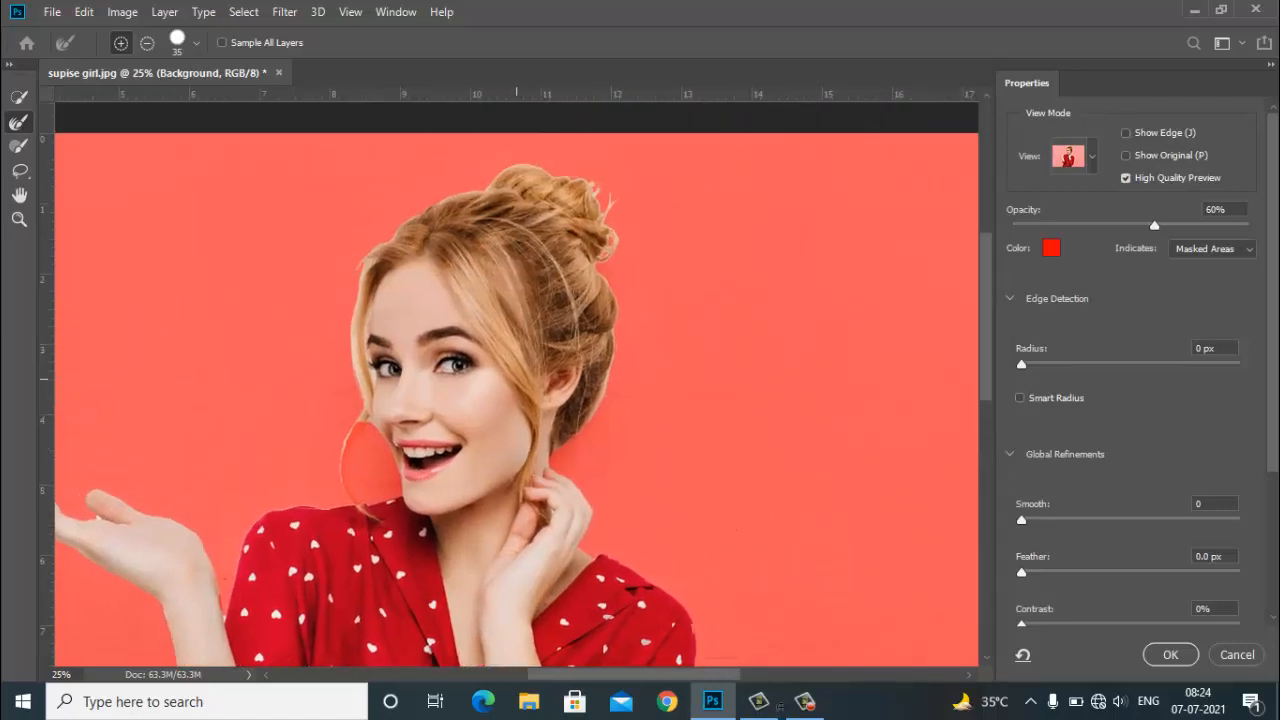
key(ctrl+plus)
key(ctrl+plus)
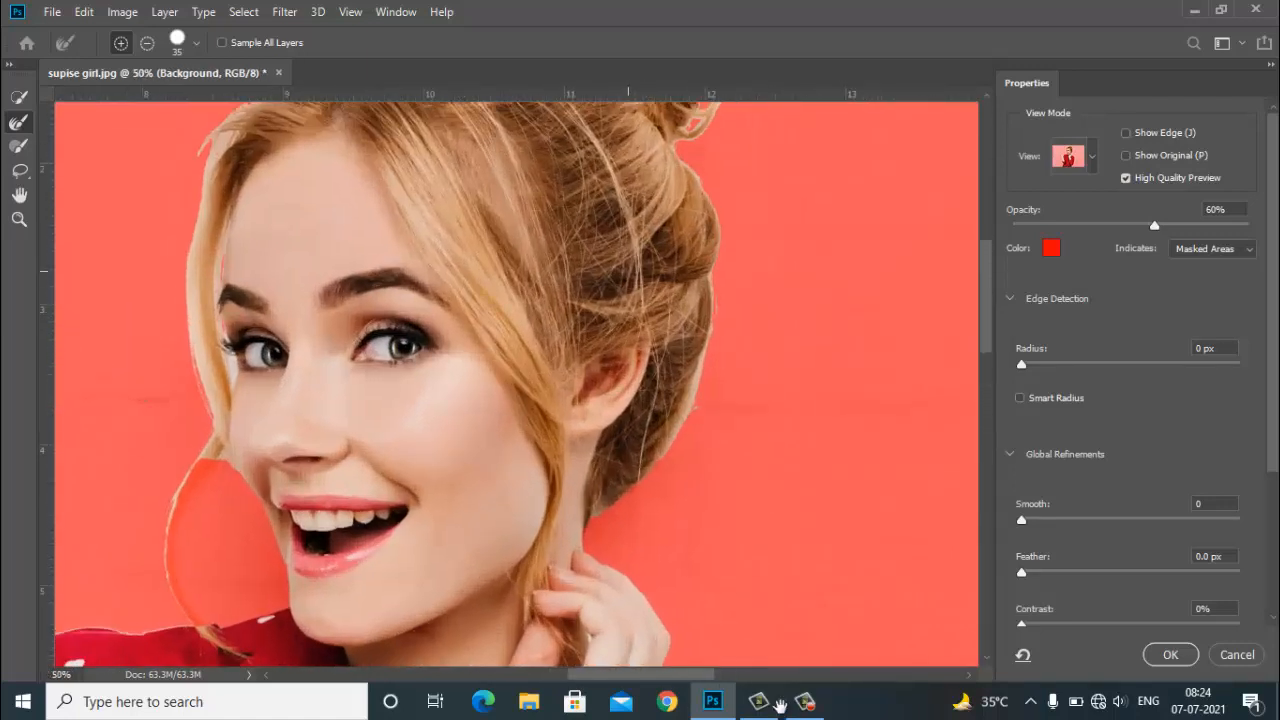
- Refine the hair edge behind her ear and around the bun and crown with the Refine Edge Brush at size 30 to 35
drag(628, 271, 535, 311)
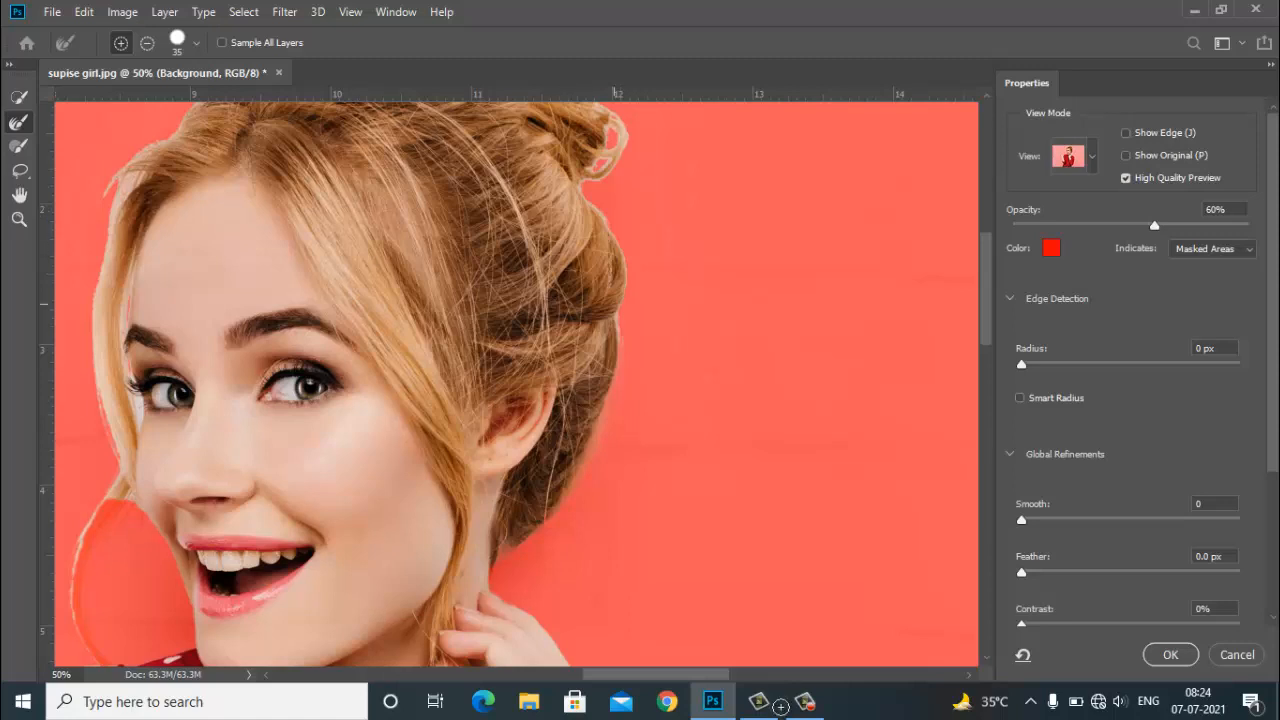
drag(574, 265, 548, 391)
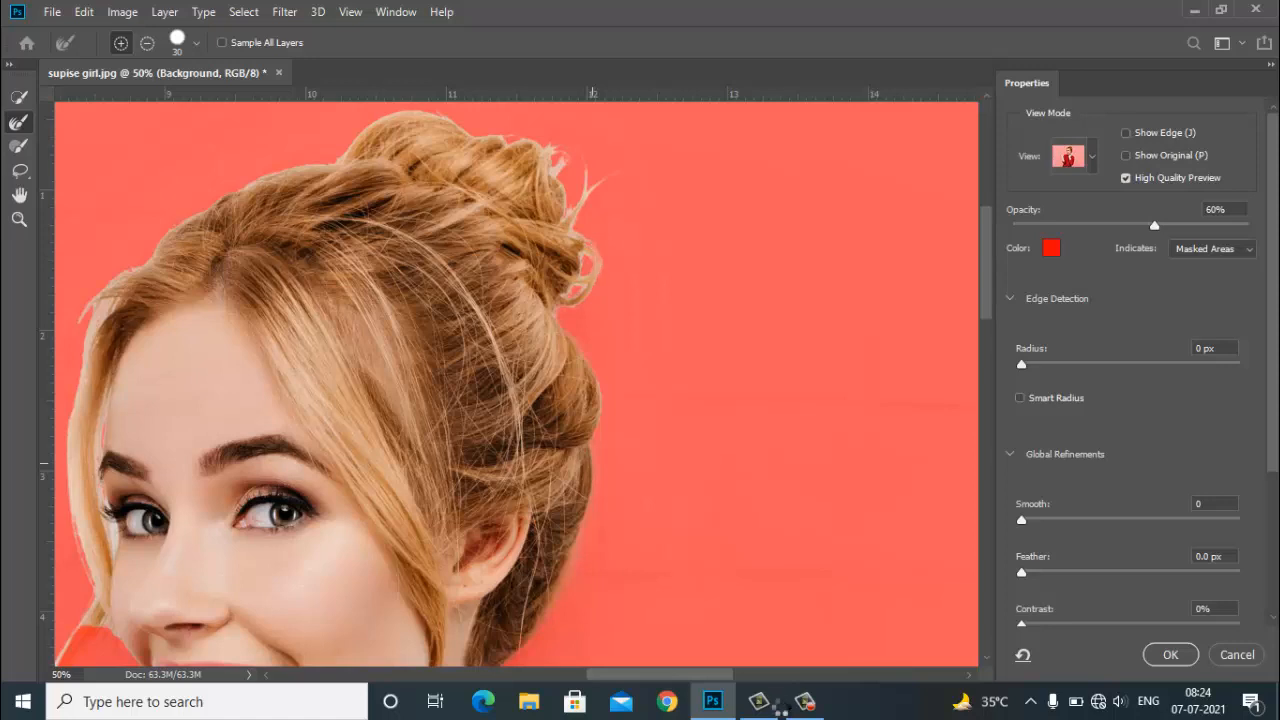
drag(579, 268, 554, 358)
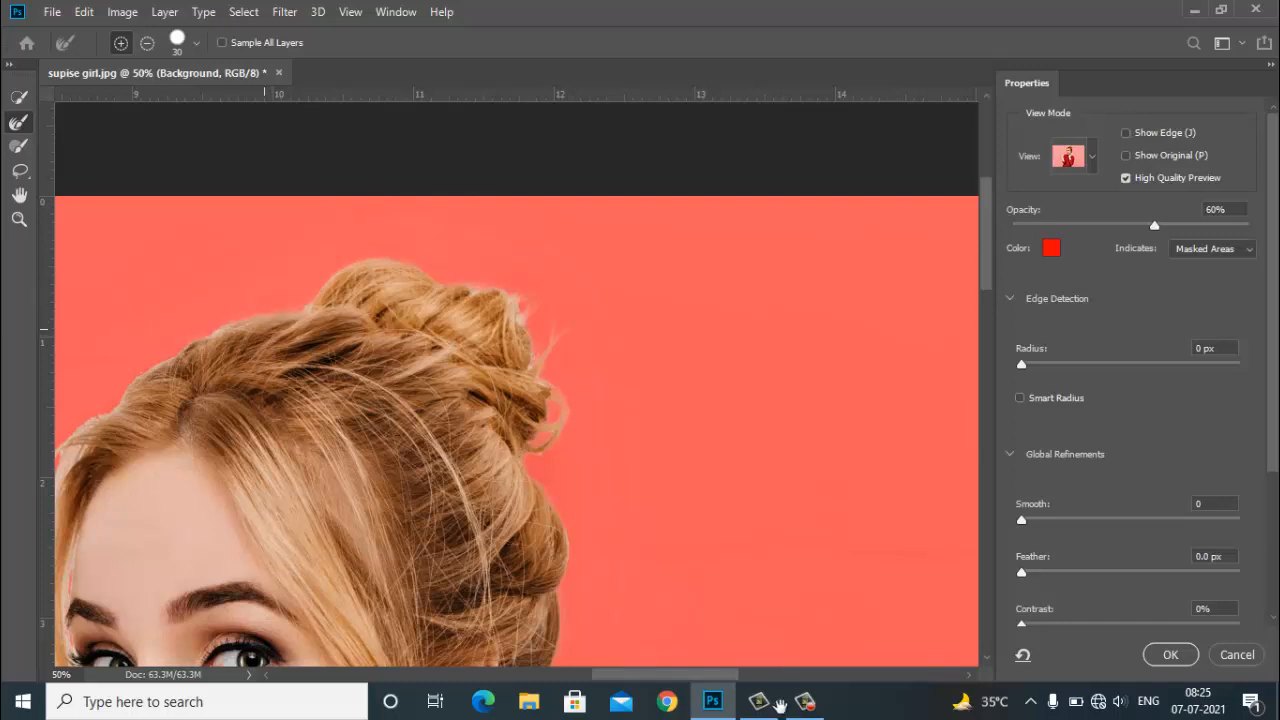
- Brush the Refine Edge Brush down the hair framing her forehead and cheek and along the loose strand
drag(76, 443, 461, 174)
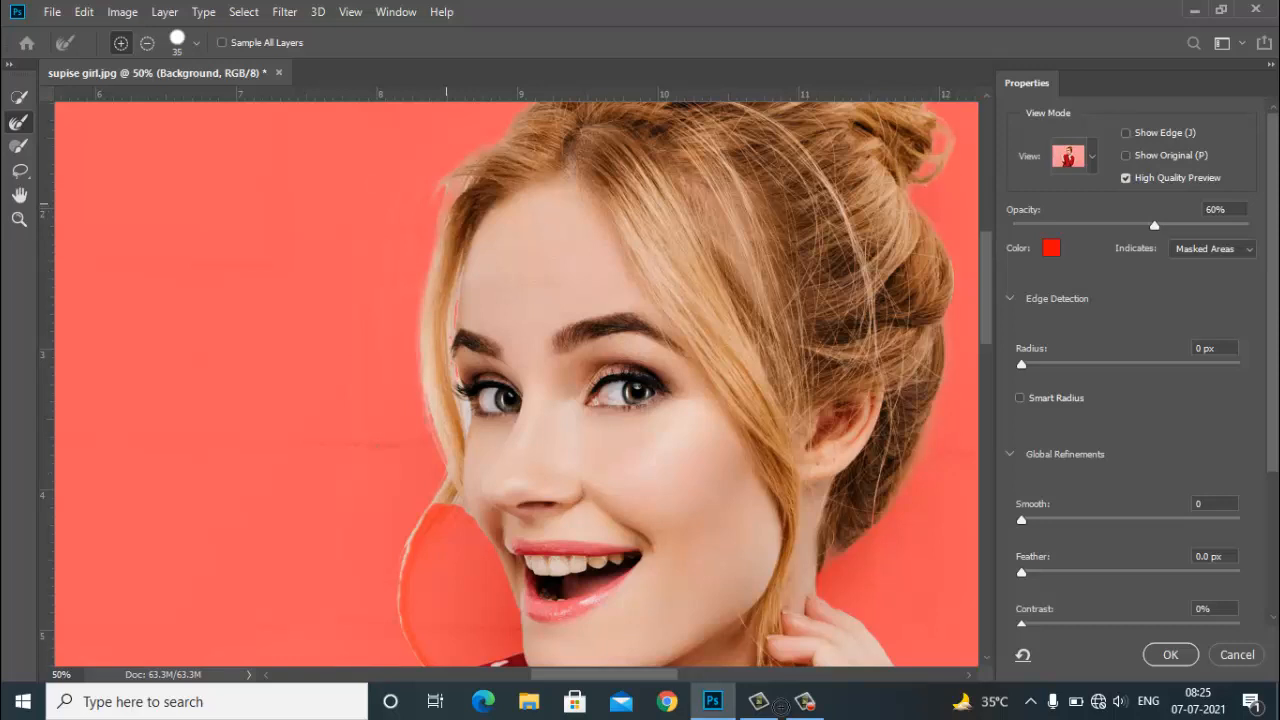
drag(446, 204, 424, 348)
drag(428, 404, 437, 434)
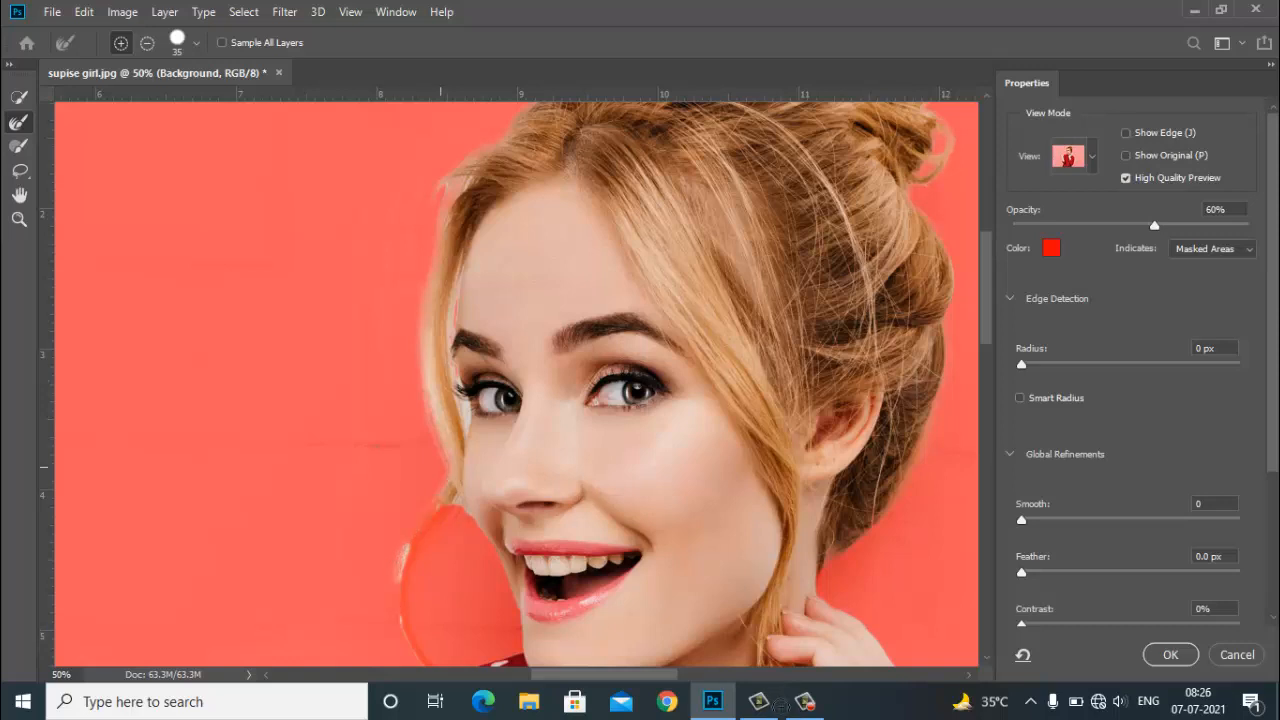
drag(440, 467, 443, 287)
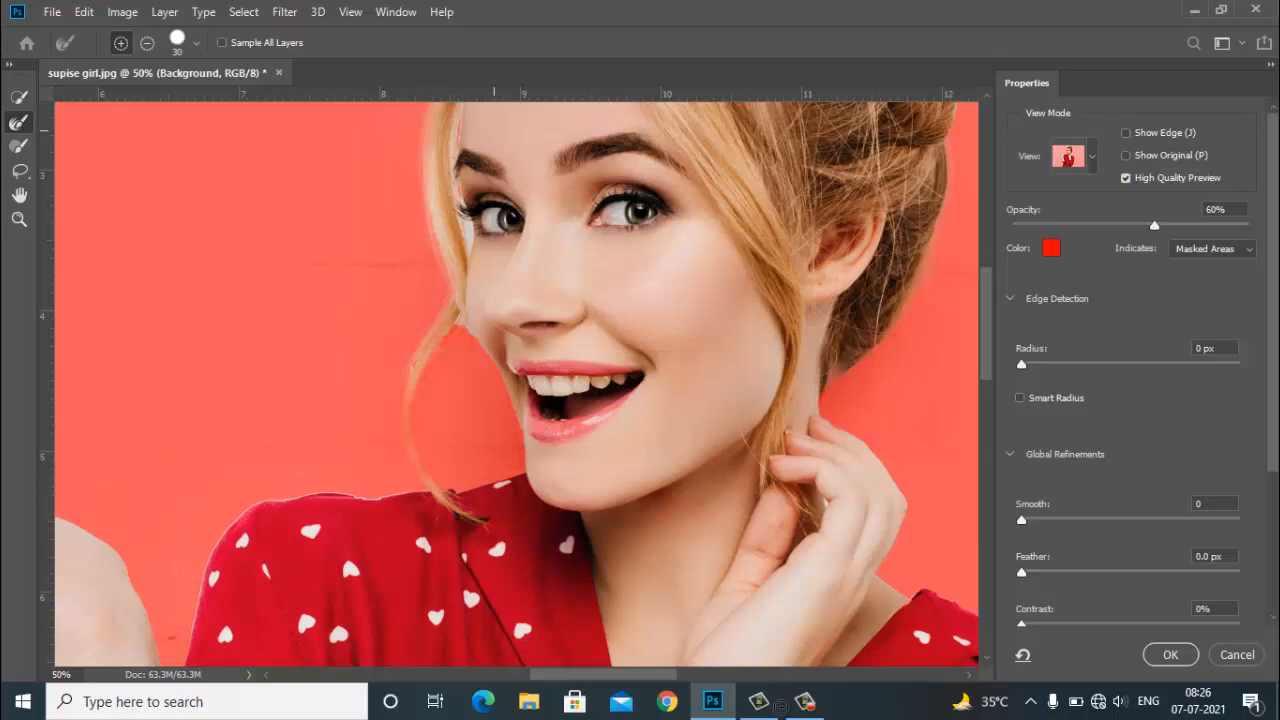
- Refine the leftover wall beside her eye and along the loose strand near her mouth with the size 30 brush
drag(494, 130, 482, 435)
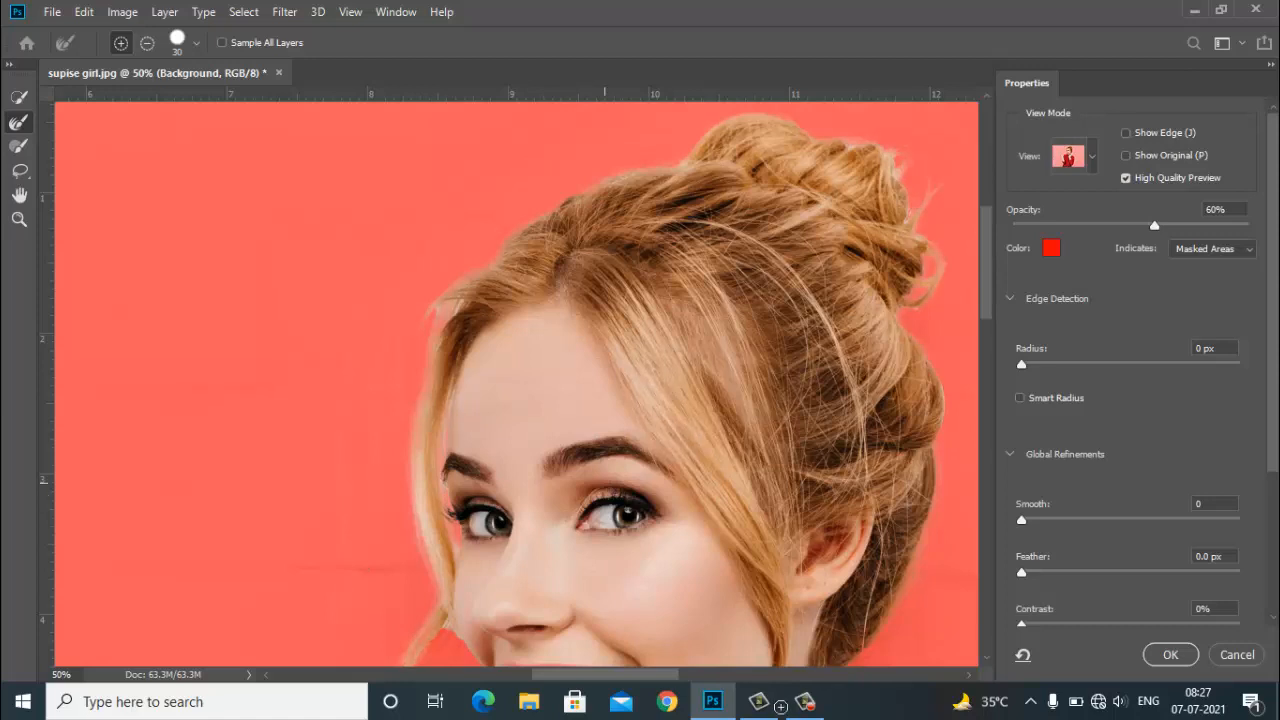
key(space)
drag(652, 487, 644, 393)
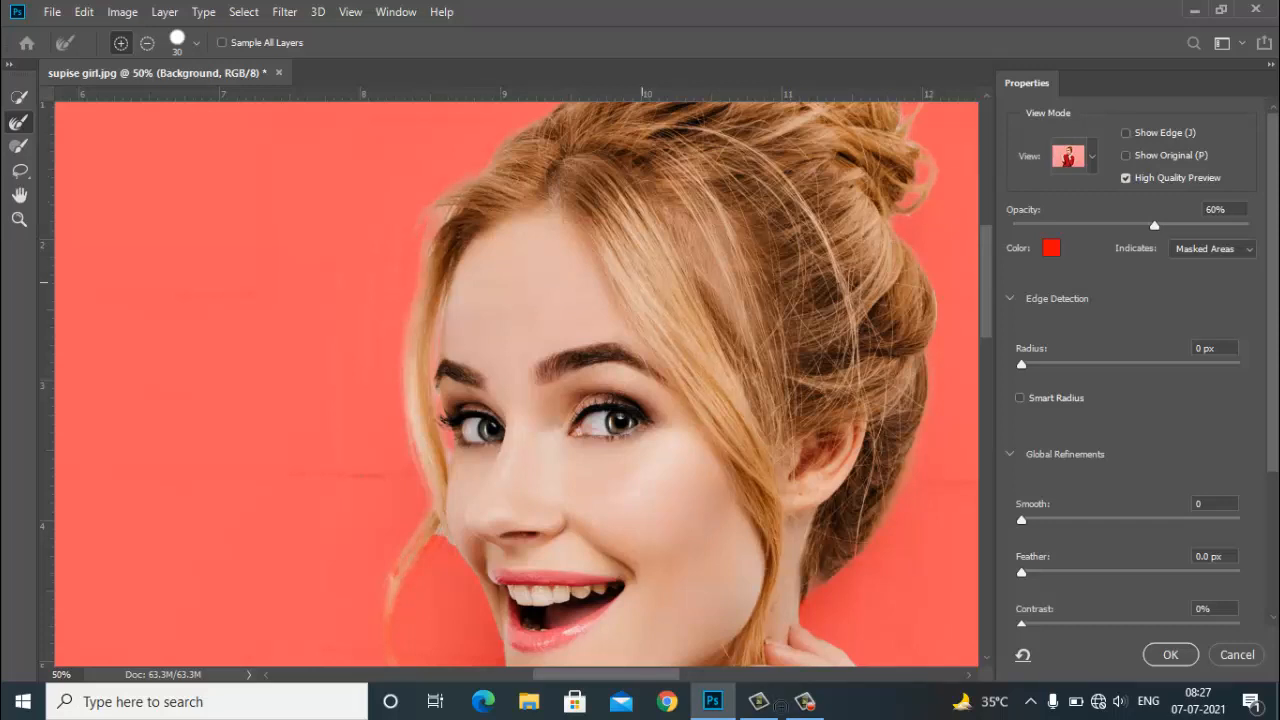
scroll(677, 503, down, 5)
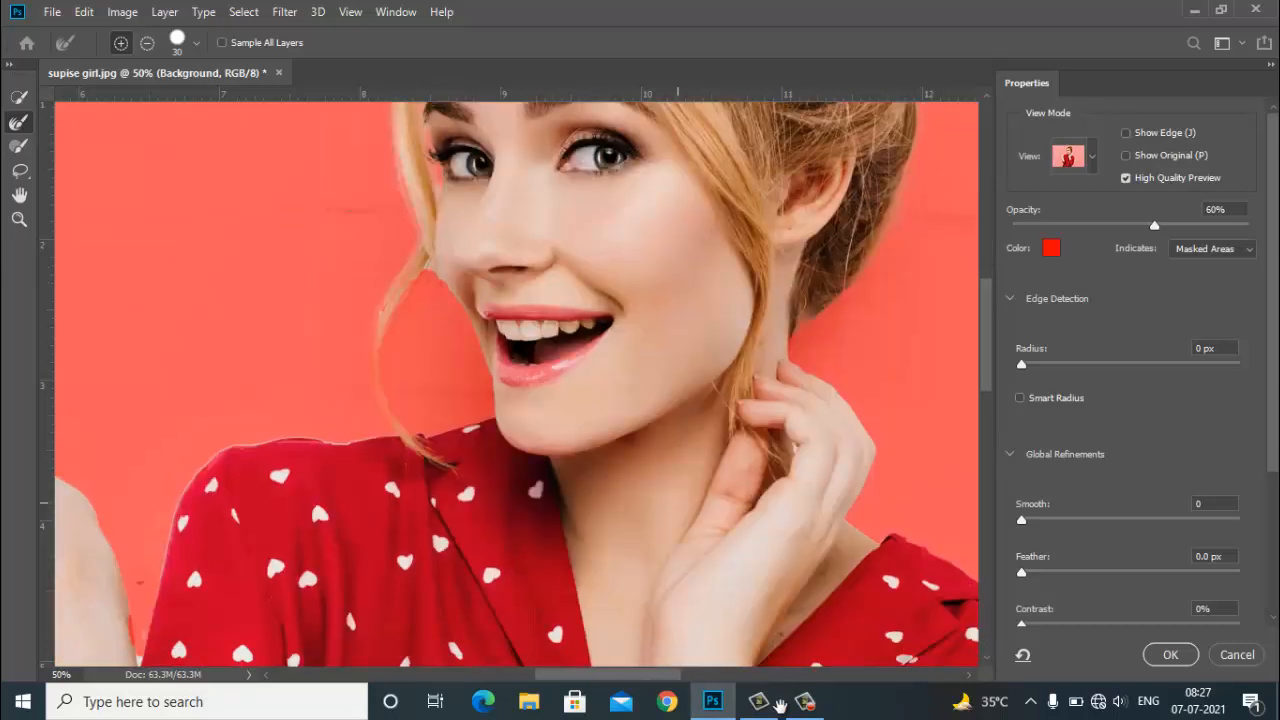
drag(666, 239, 667, 218)
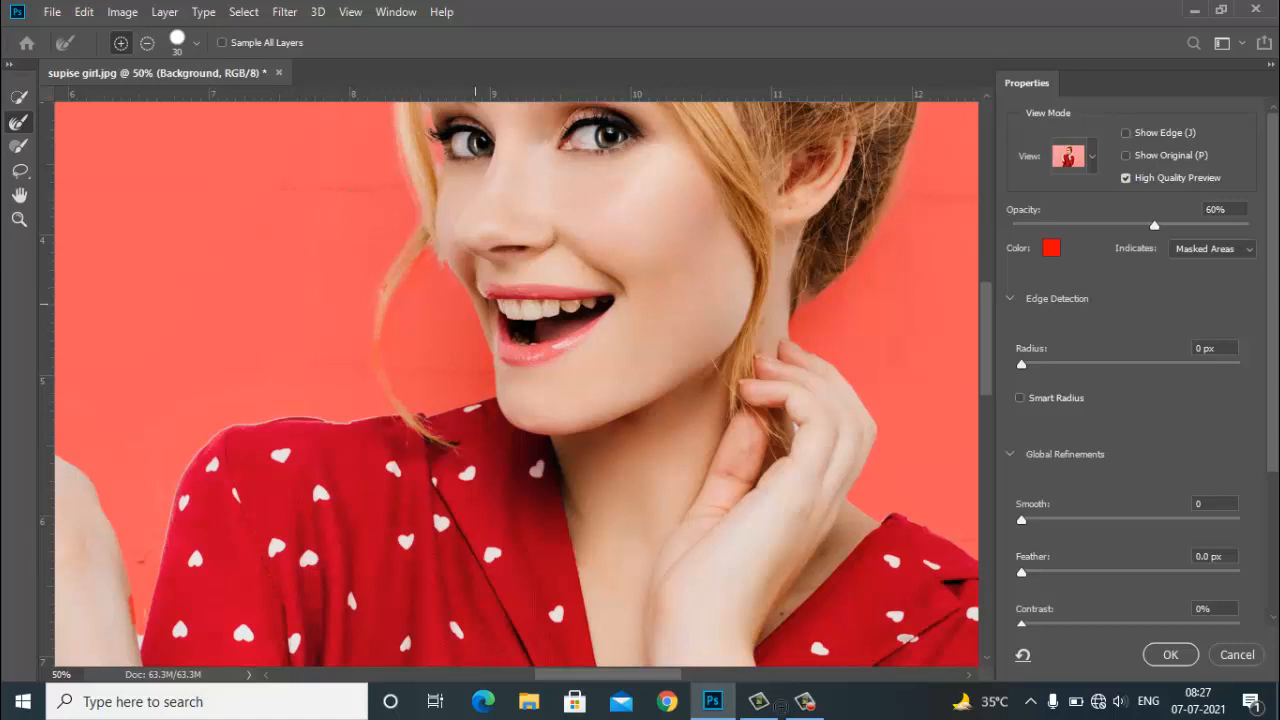
- Refine the edges of the shoulder, outstretched arm and rolled sleeve on the open-hand side down to the photo's lower edge
drag(527, 382, 695, 270)
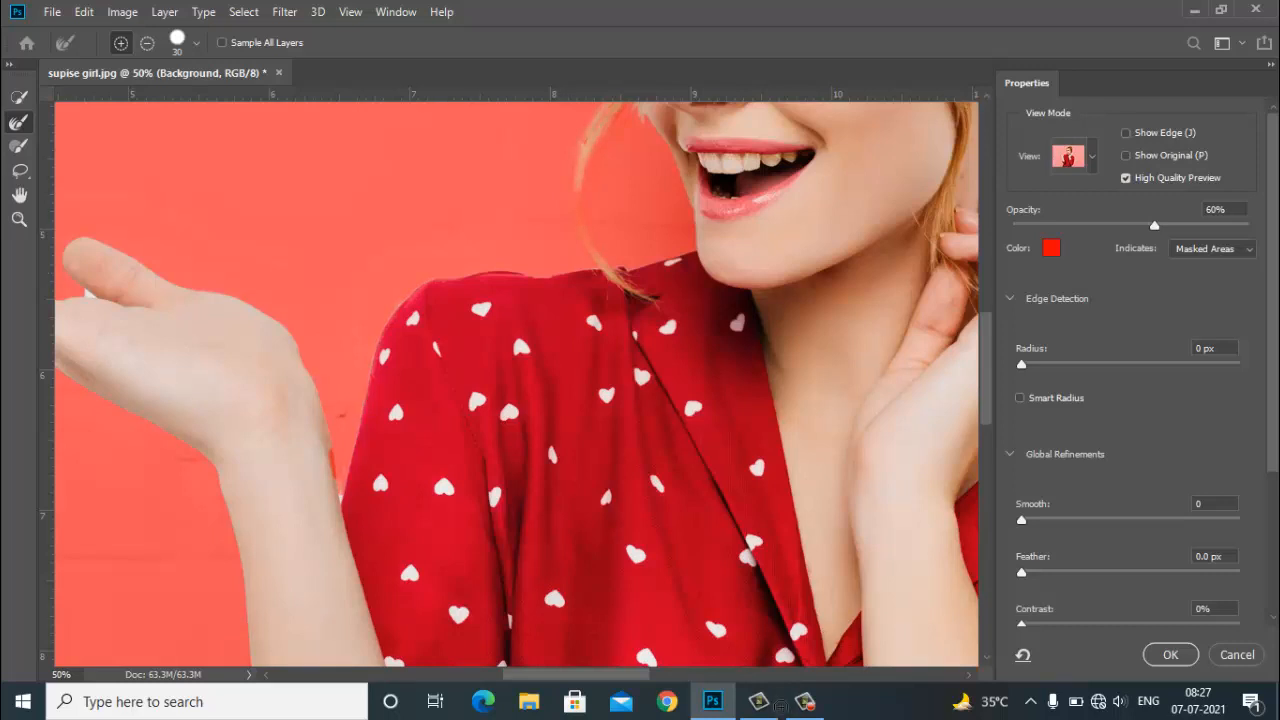
drag(340, 452, 407, 294)
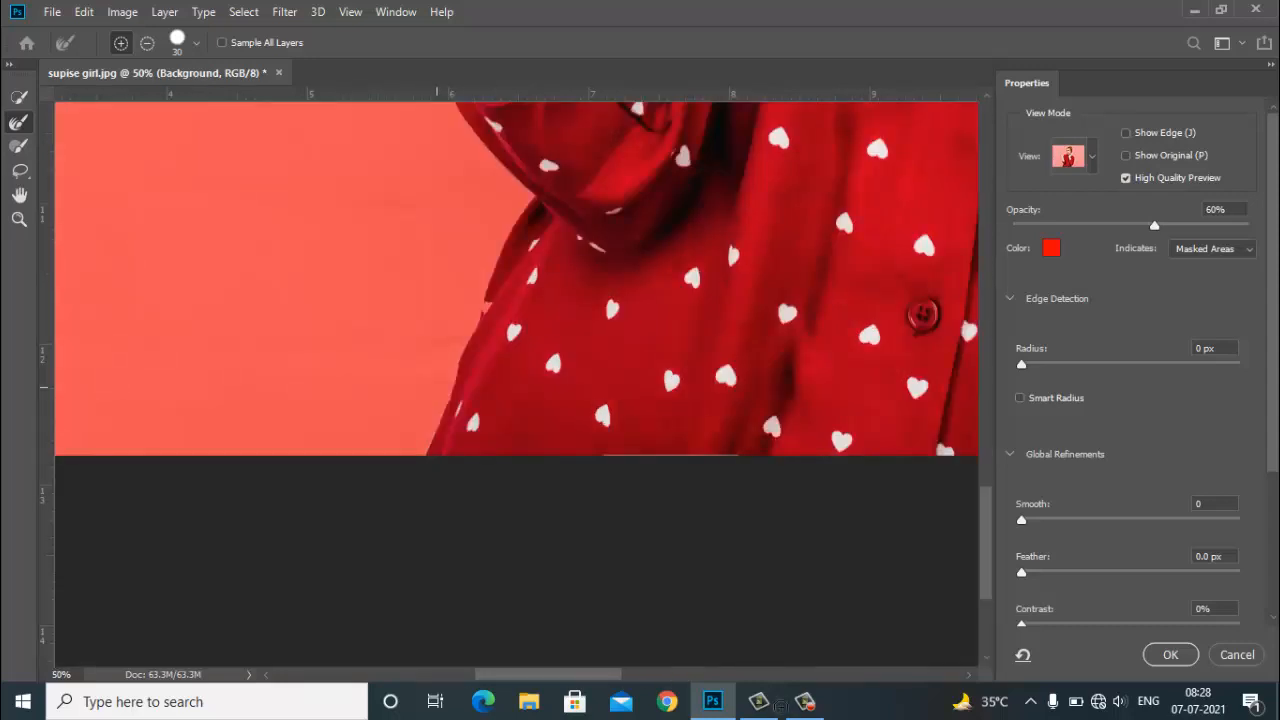
key(ctrl+minus)
key(ctrl+minus)
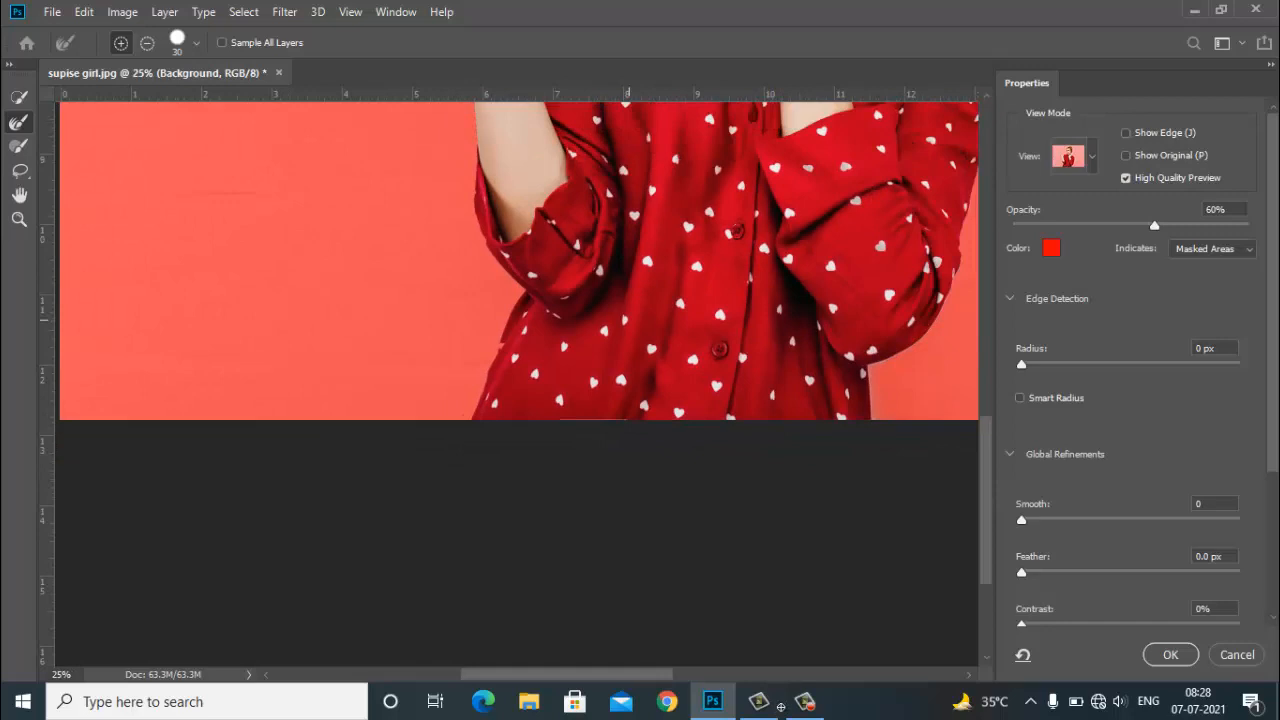
- Refine the bent elbow's sleeve and the lower shirt edge beneath it, and apply the refined selection
drag(628, 320, 250, 391)
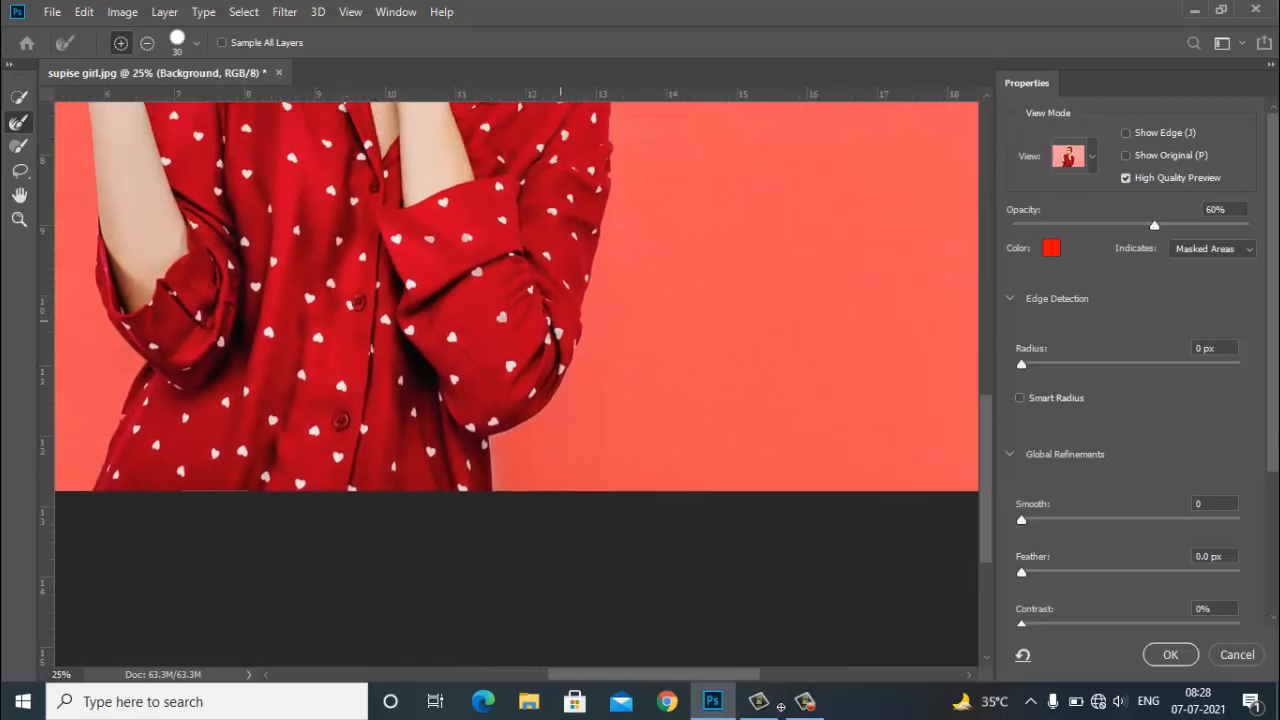
key(ctrl+plus)
key(ctrl+plus)
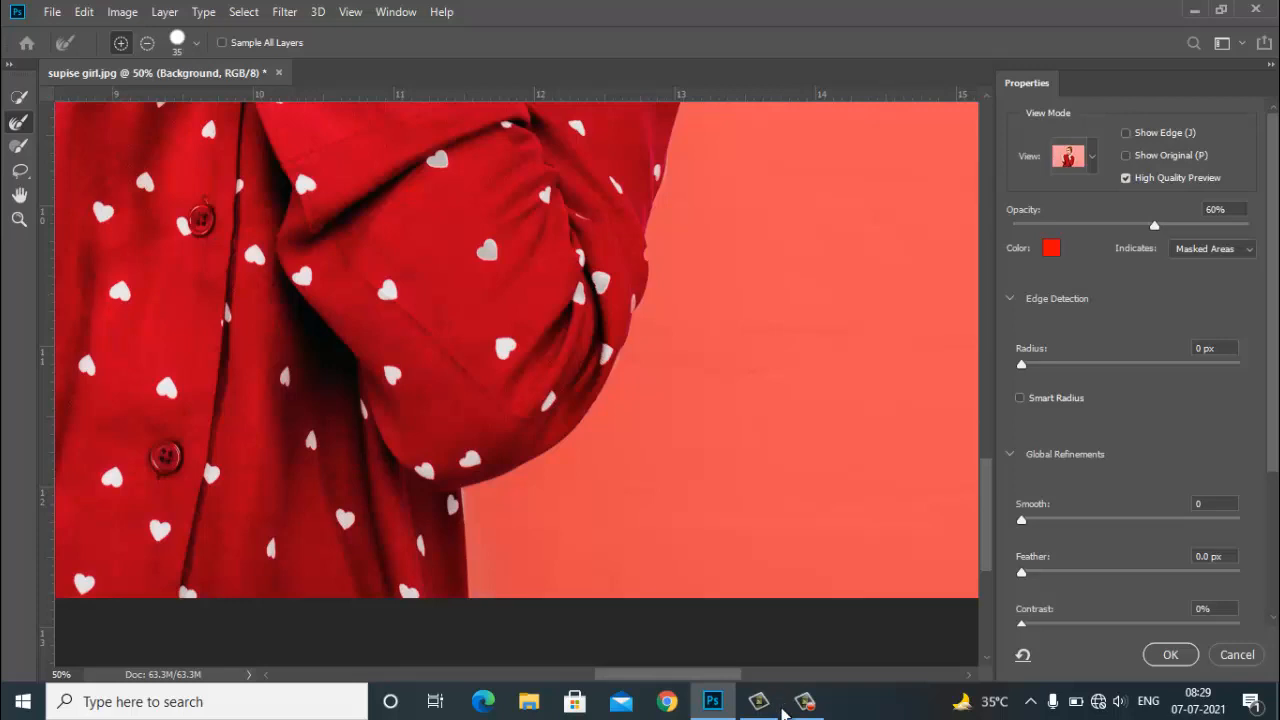
key(ctrl+minus)
key(ctrl+minus)
key(ctrl+minus)
key(ctrl+minus)
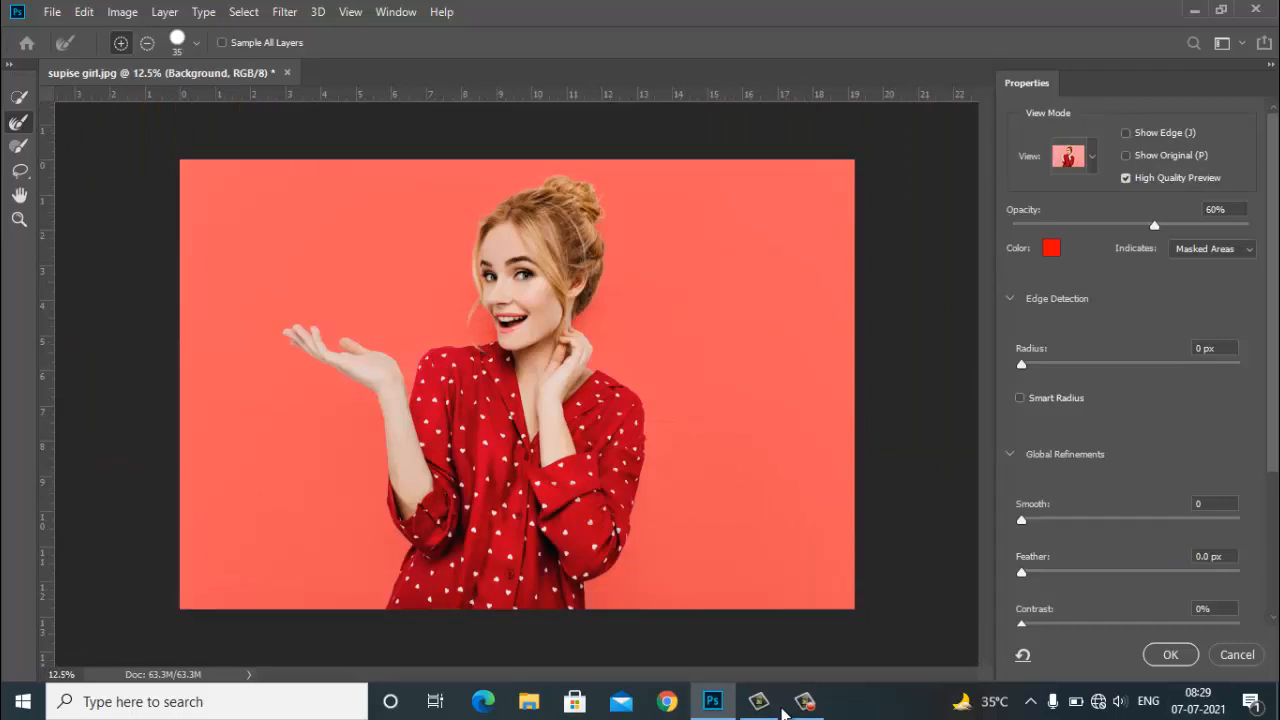
click(1170, 655)
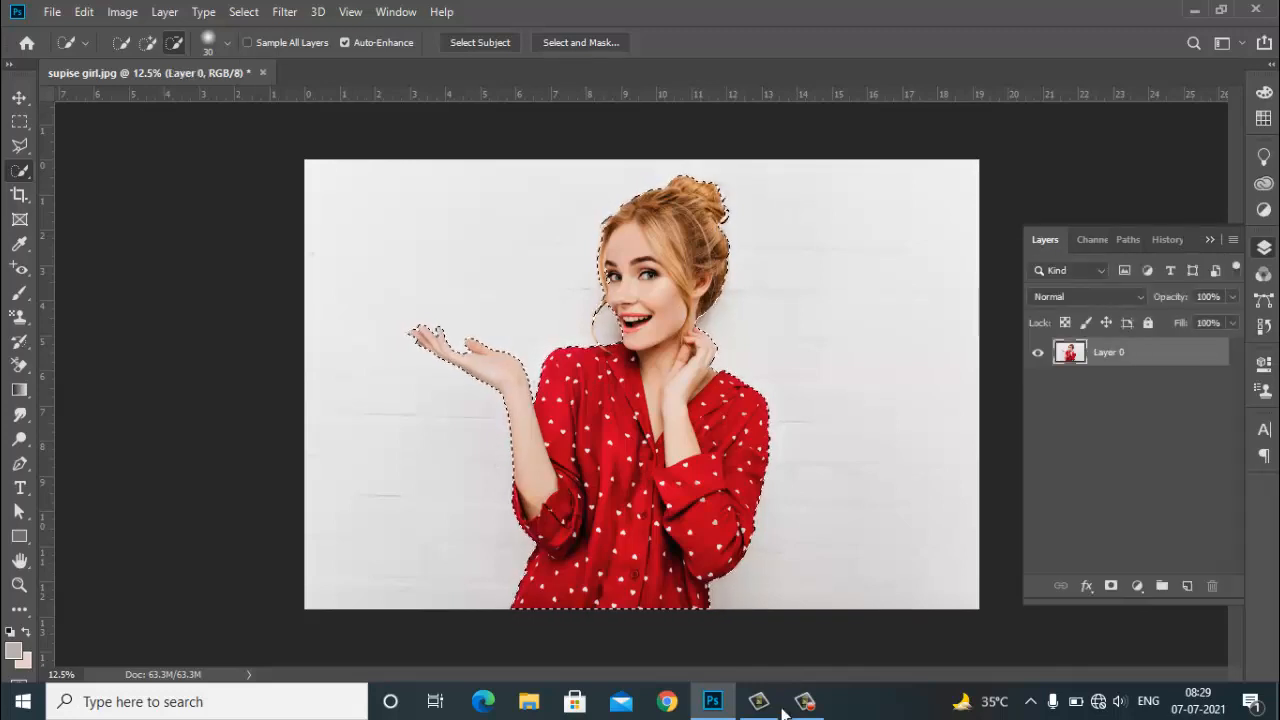
- Copy the refined selection of the woman onto a new layer and hide the original photo layer, Layer 0
key(ctrl+j)
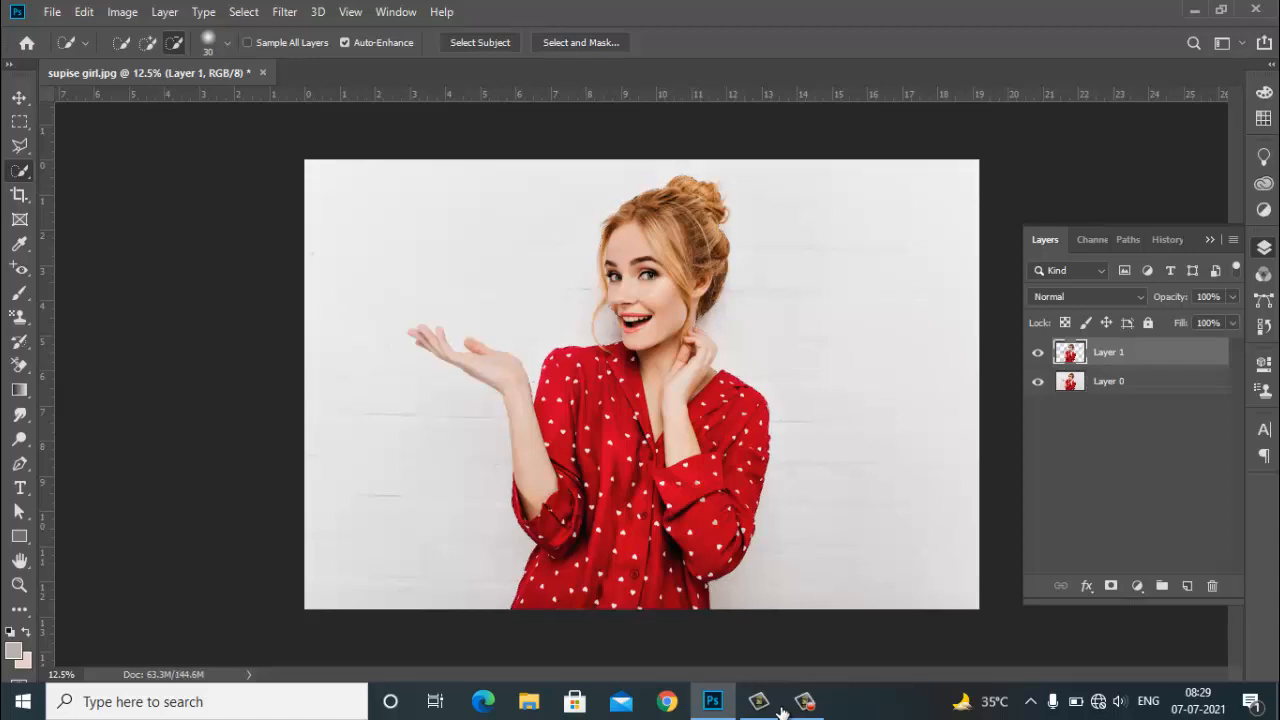
click(1038, 381)
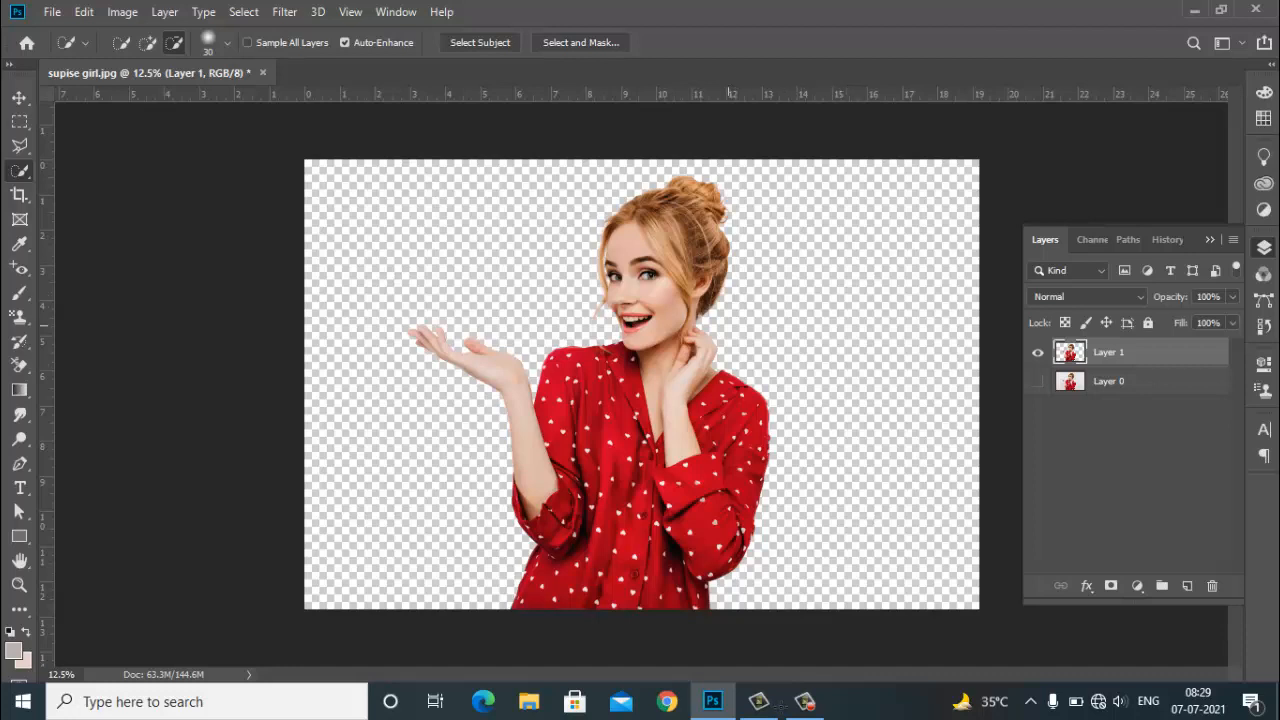
- Add a Solid Color fill layer in light pink fdc2b8 and place it beneath the woman's cutout, Layer 1
click(1137, 585)
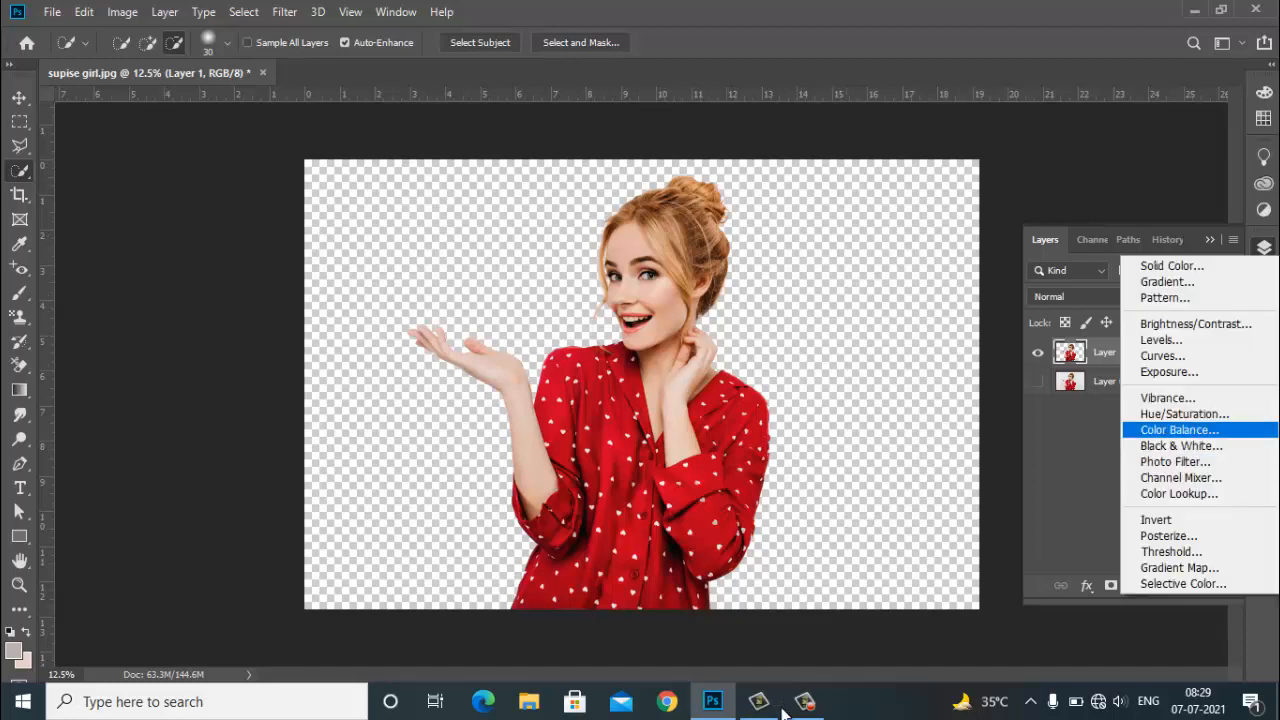
click(1172, 266)
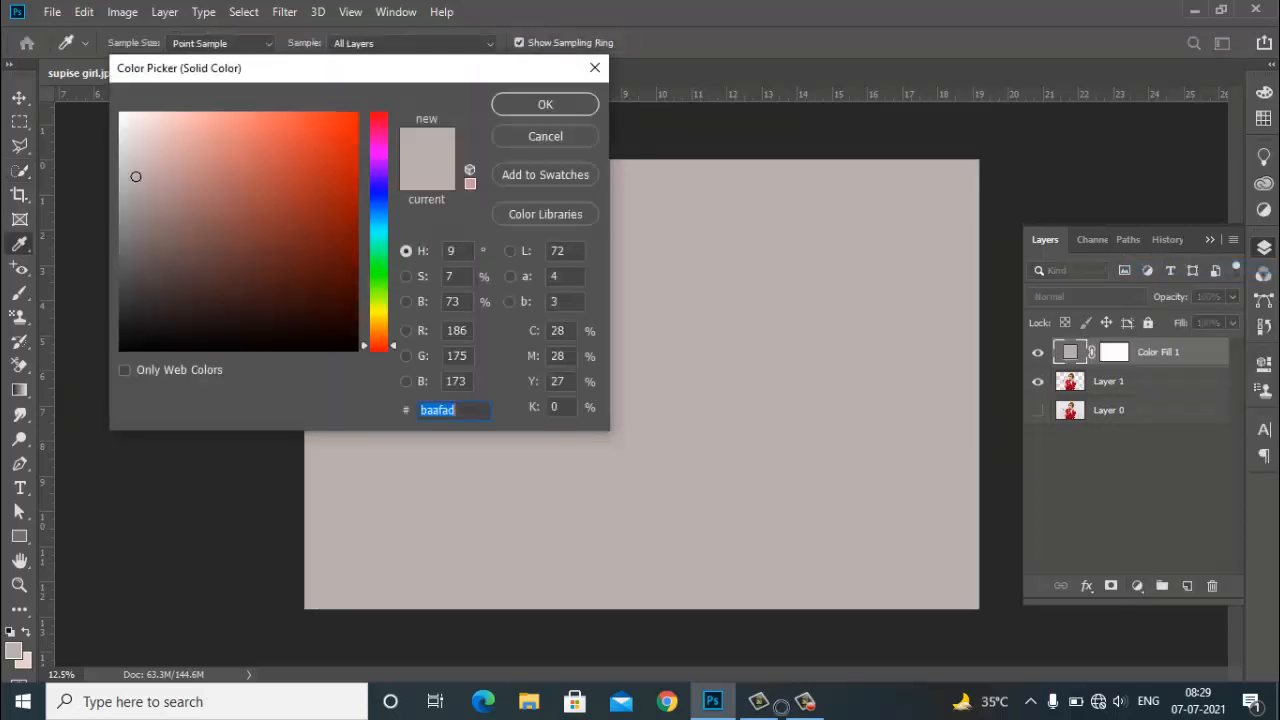
click(184, 114)
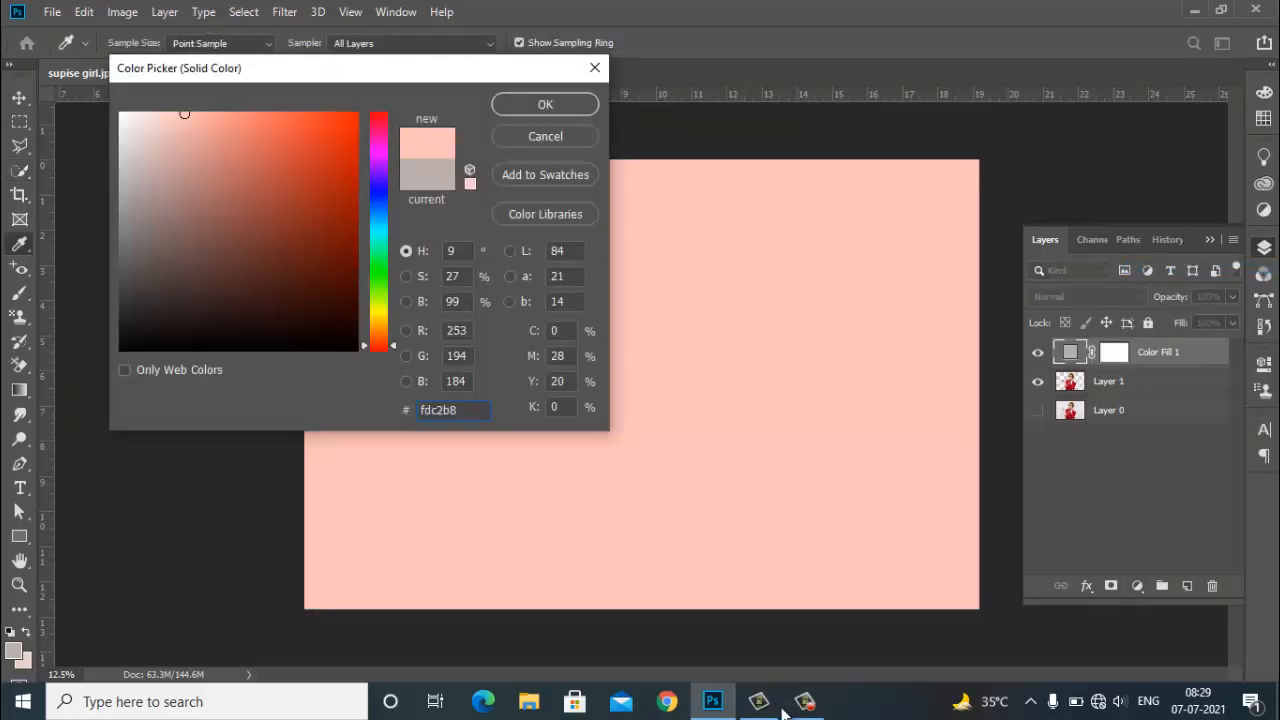
click(545, 104)
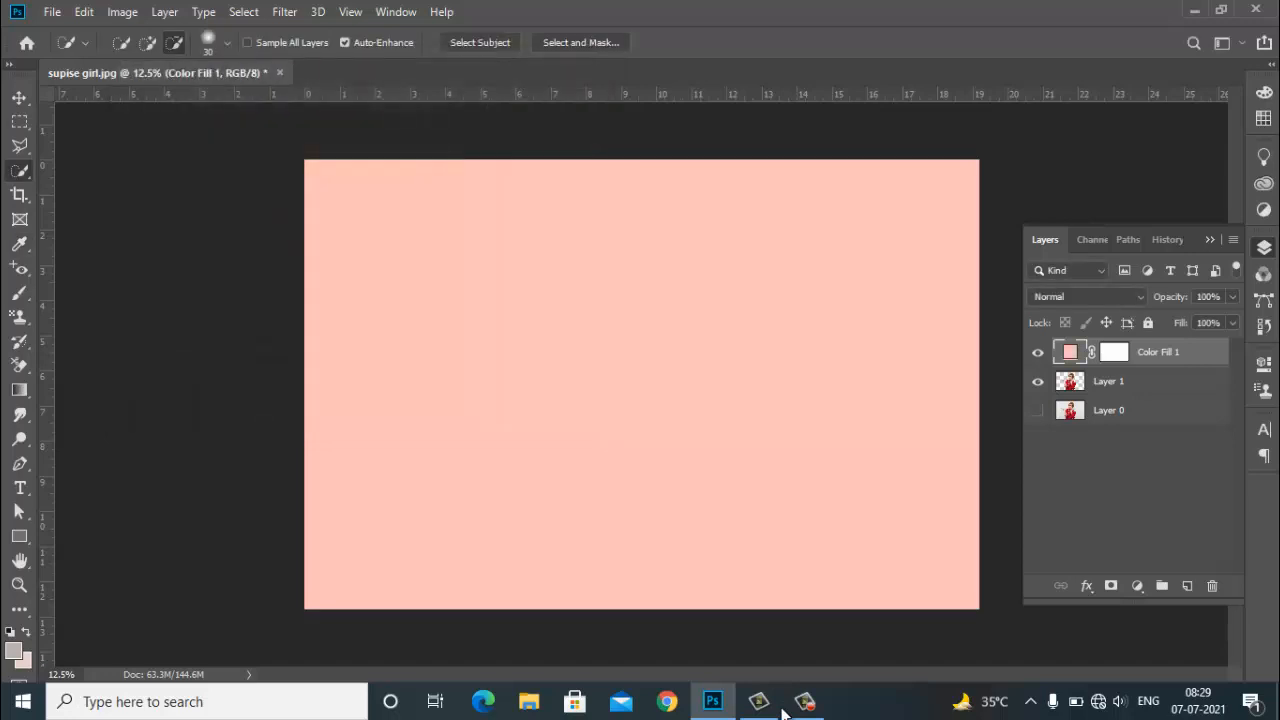
drag(1158, 352, 1158, 396)
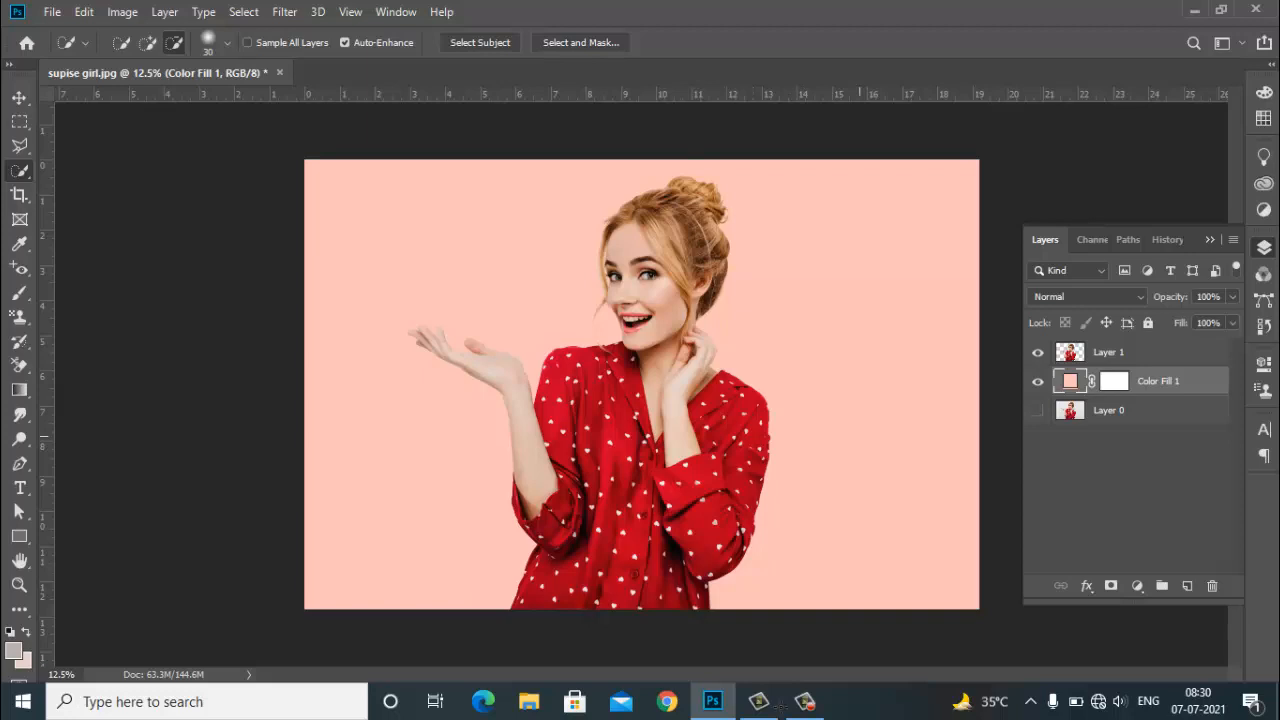
- Examine the cutout's edges against the pink background, toggling Layer 1's visibility off and on for comparison
key(ctrl+plus)
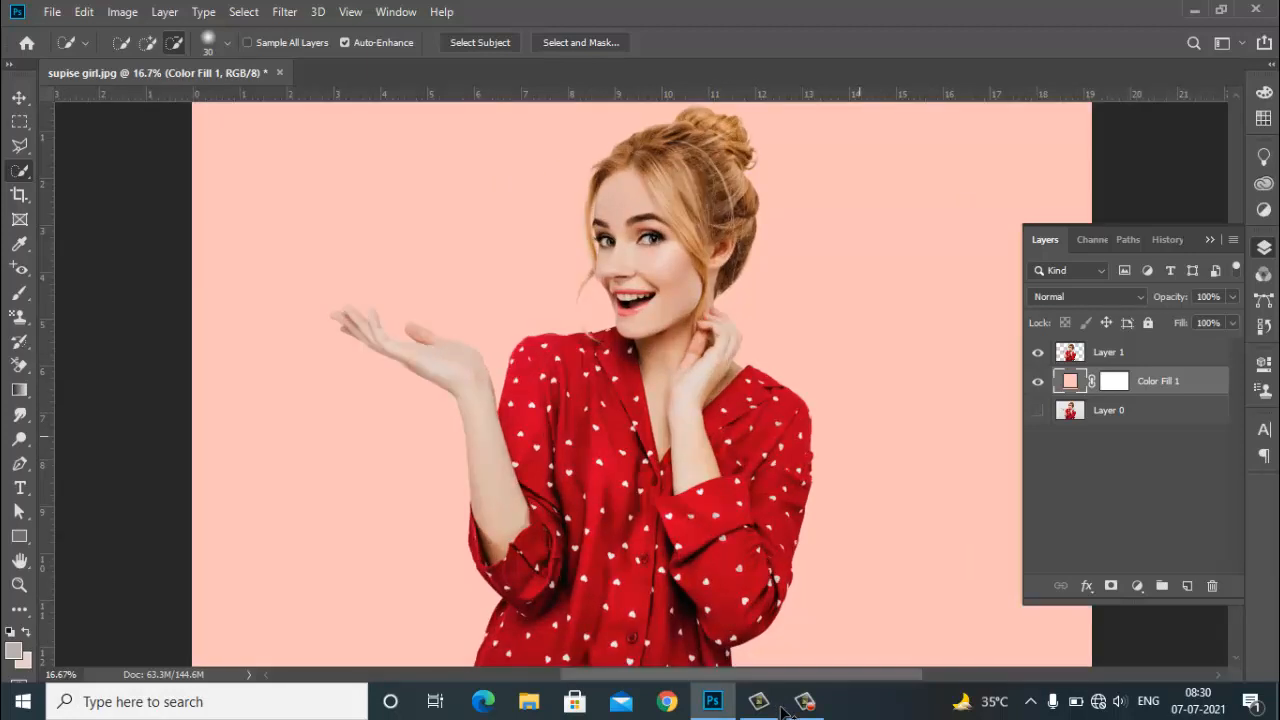
key(ctrl+minus)
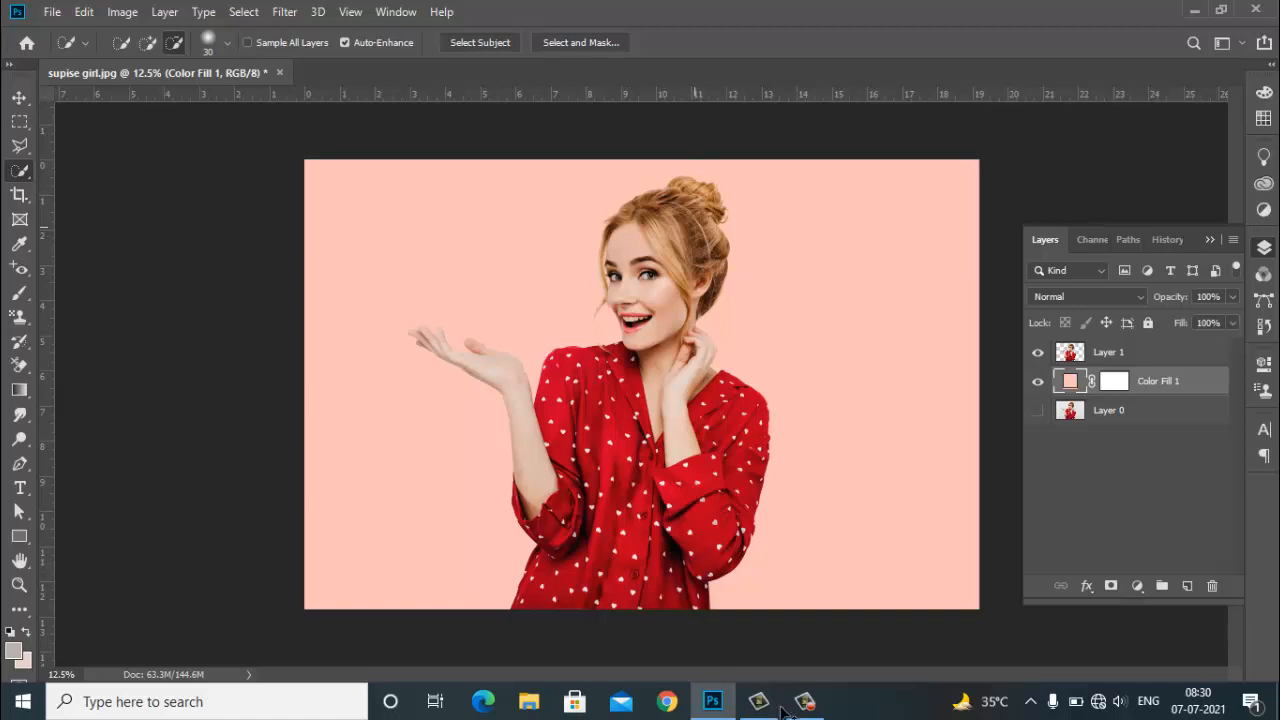
key(ctrl+plus)
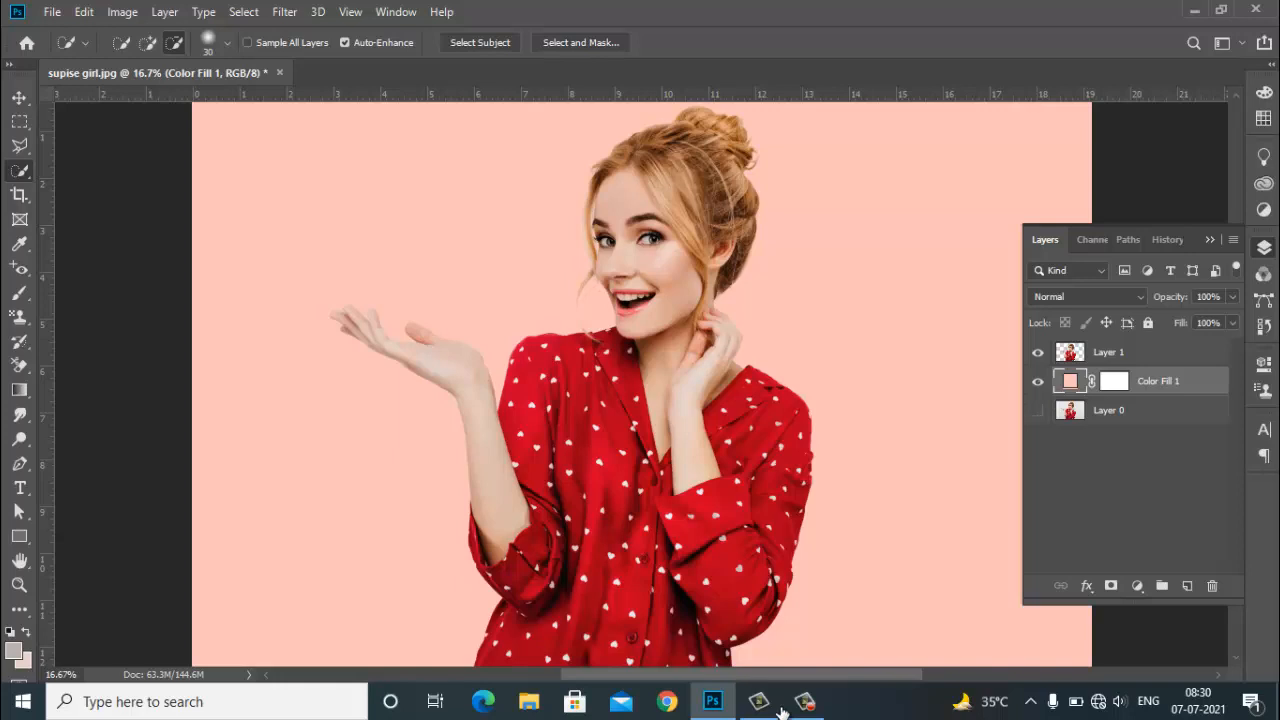
click(1038, 353)
click(1038, 353)
click(1038, 353)
click(1038, 353)
key(ctrl+minus)
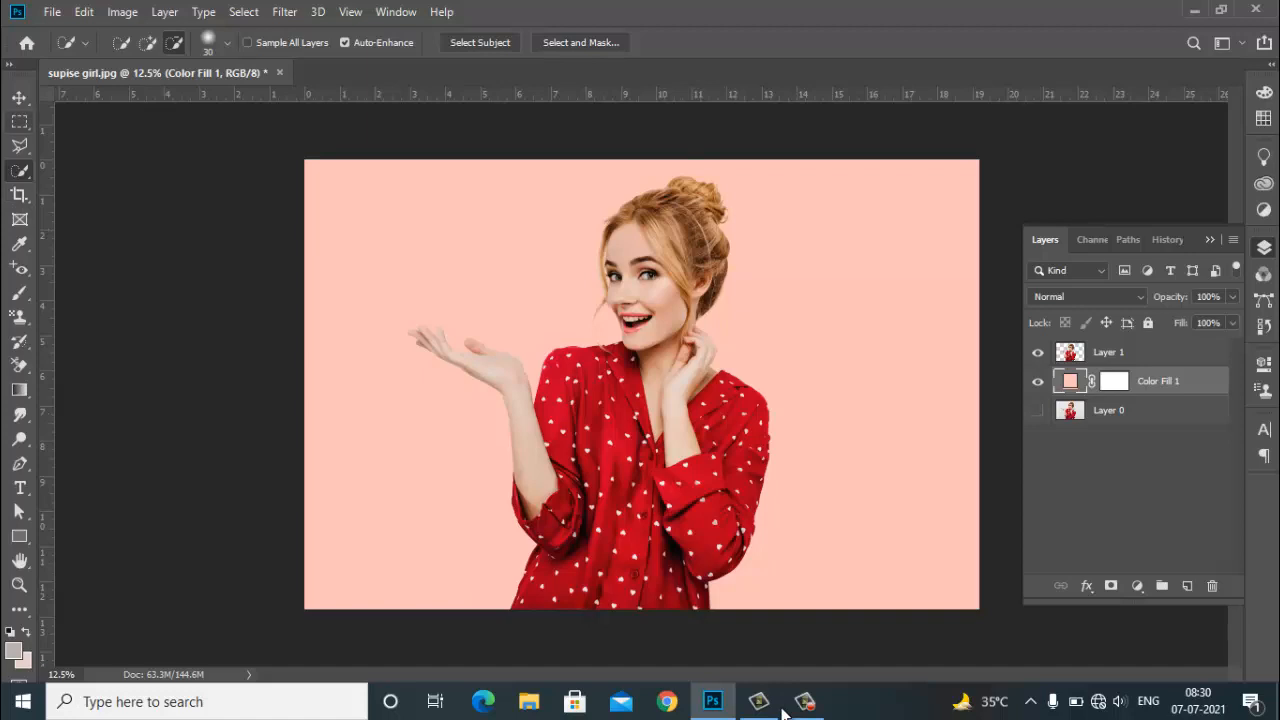
- Switch from the Quick Selection tool to the Magnetic Lasso tool
key(v)
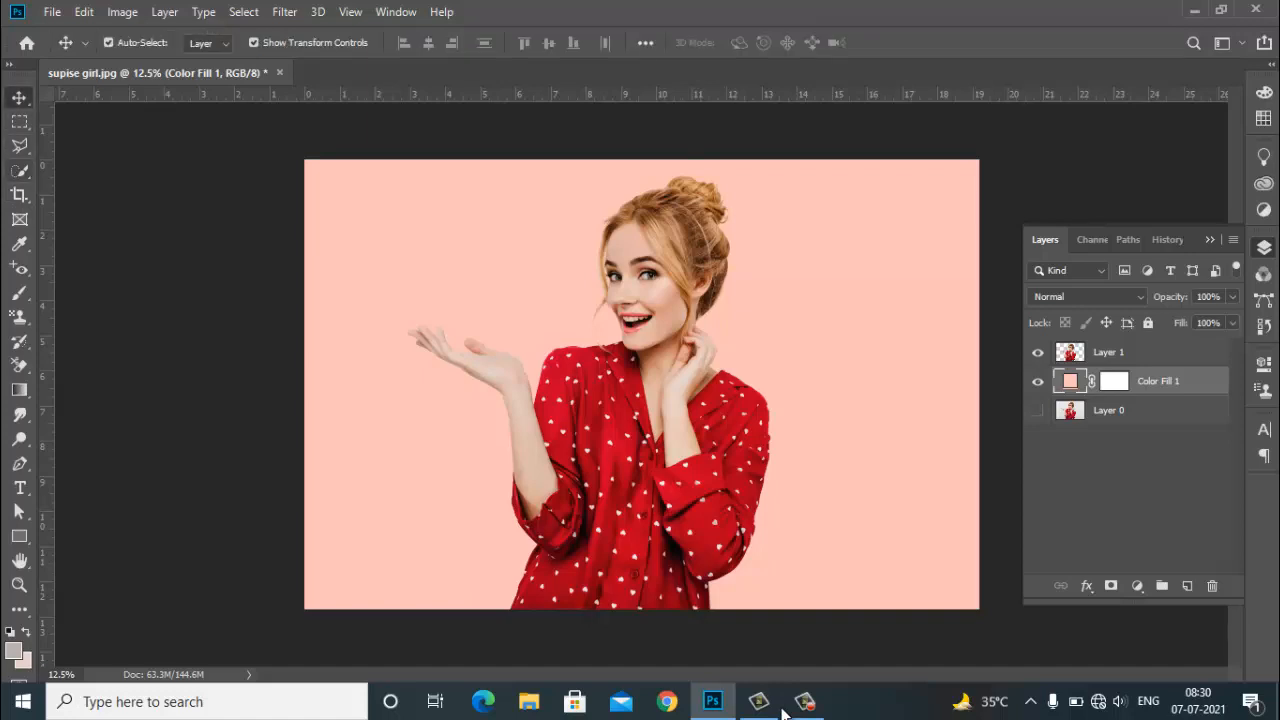
key(w)
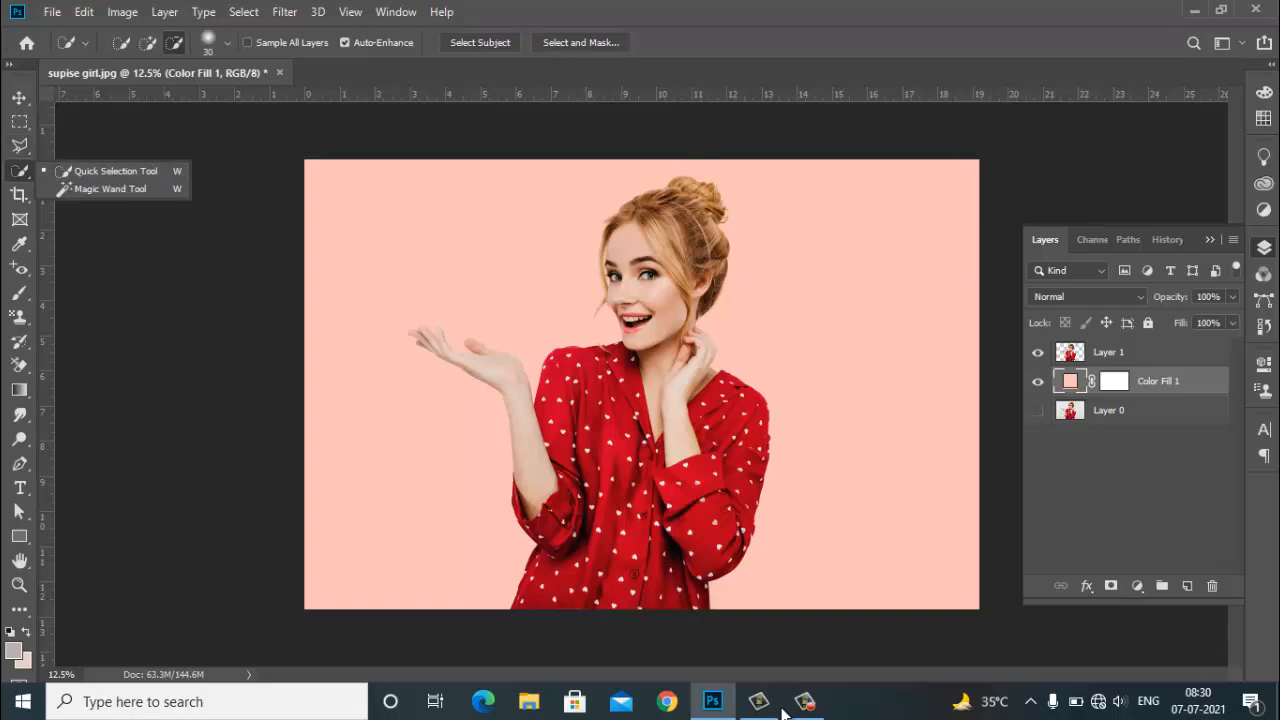
key(l)
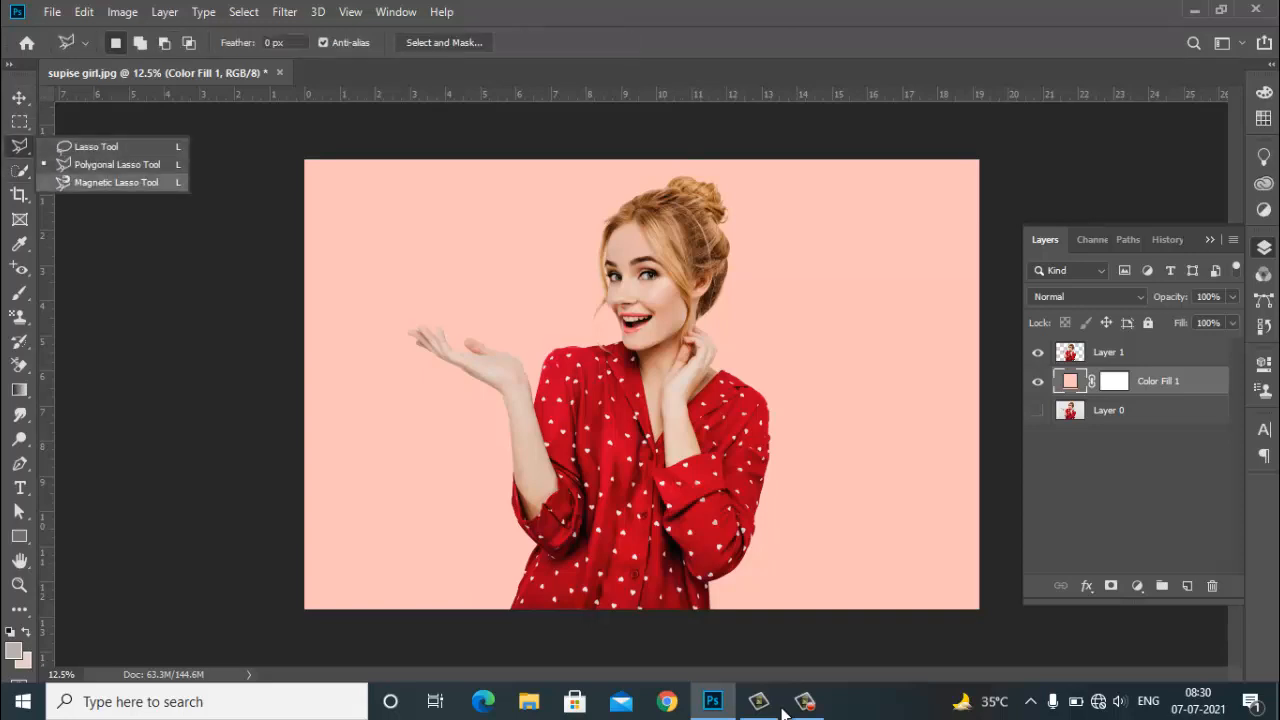
key(shift+l)
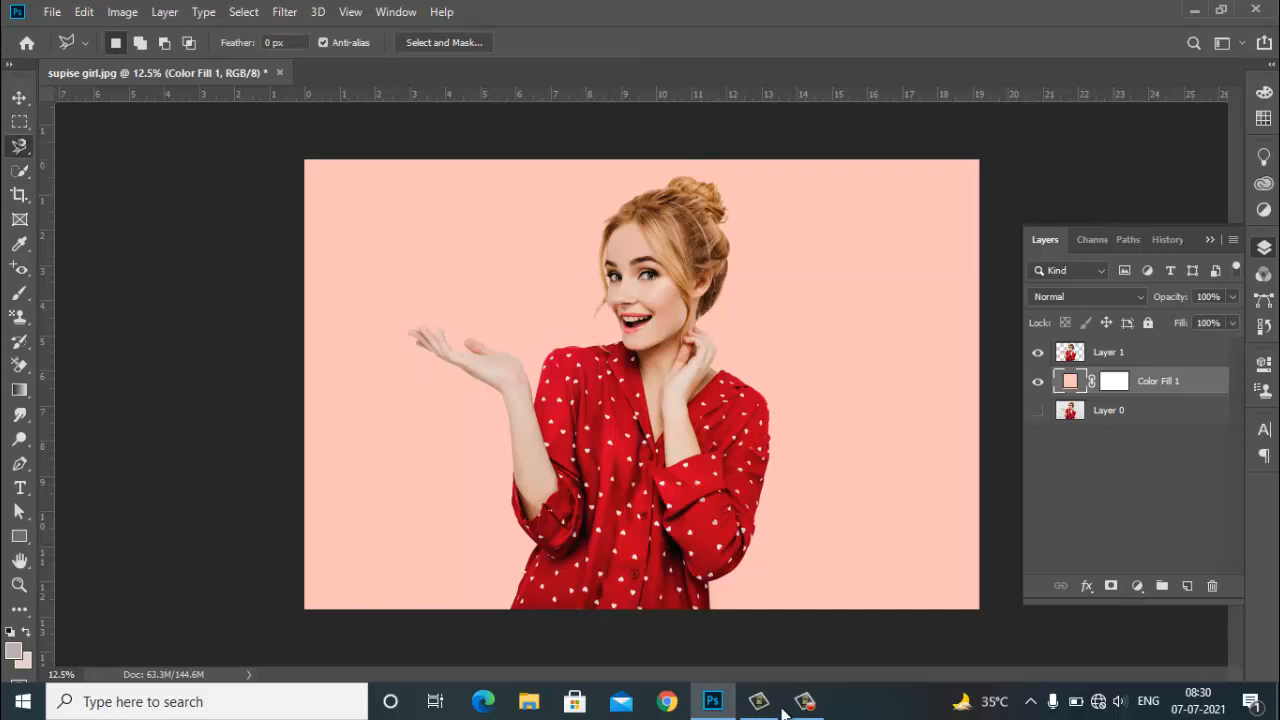
key(alt+f)
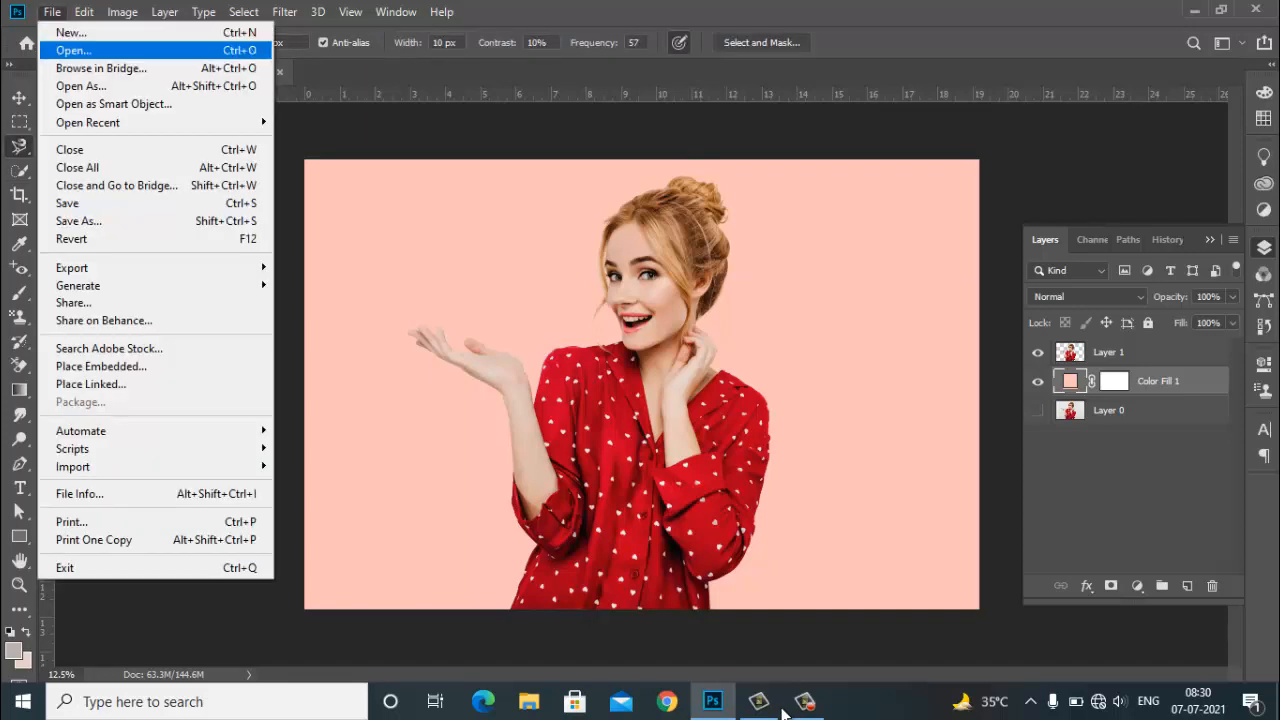
key(Escape)
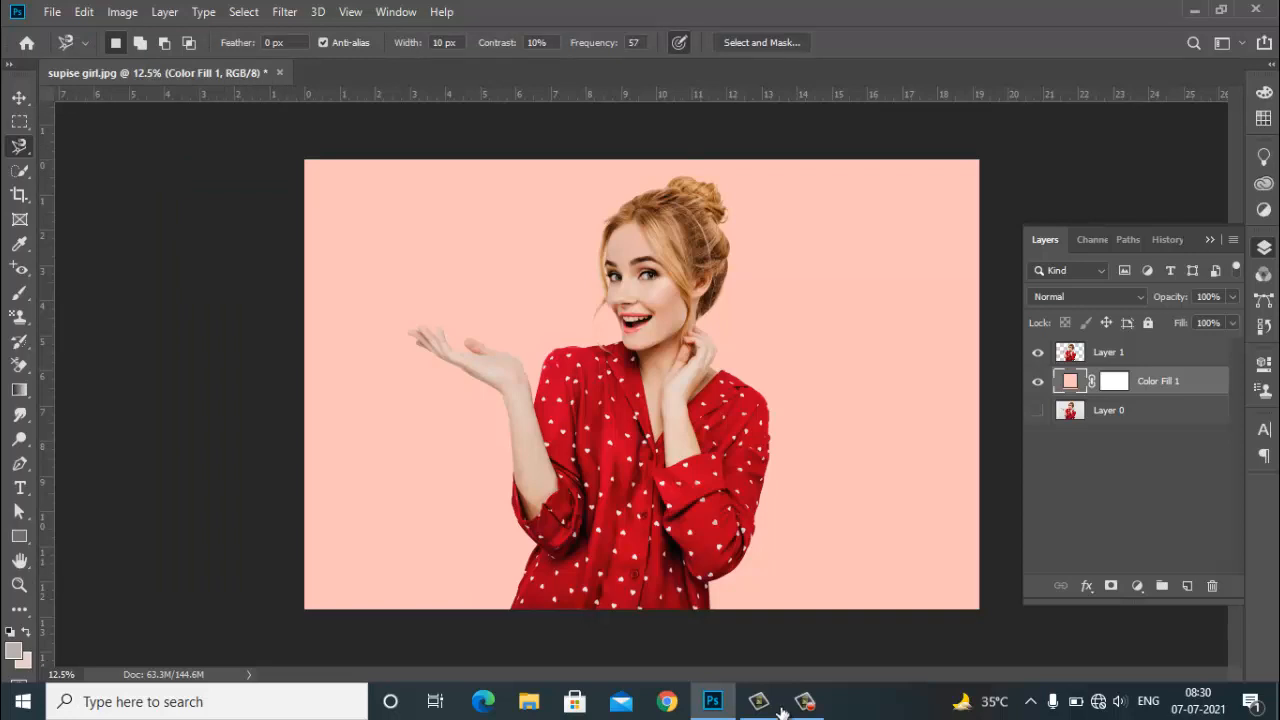
- Hide Layer 1 and Color Fill 1, and show the original photo on Layer 0
click(1038, 352)
click(1038, 381)
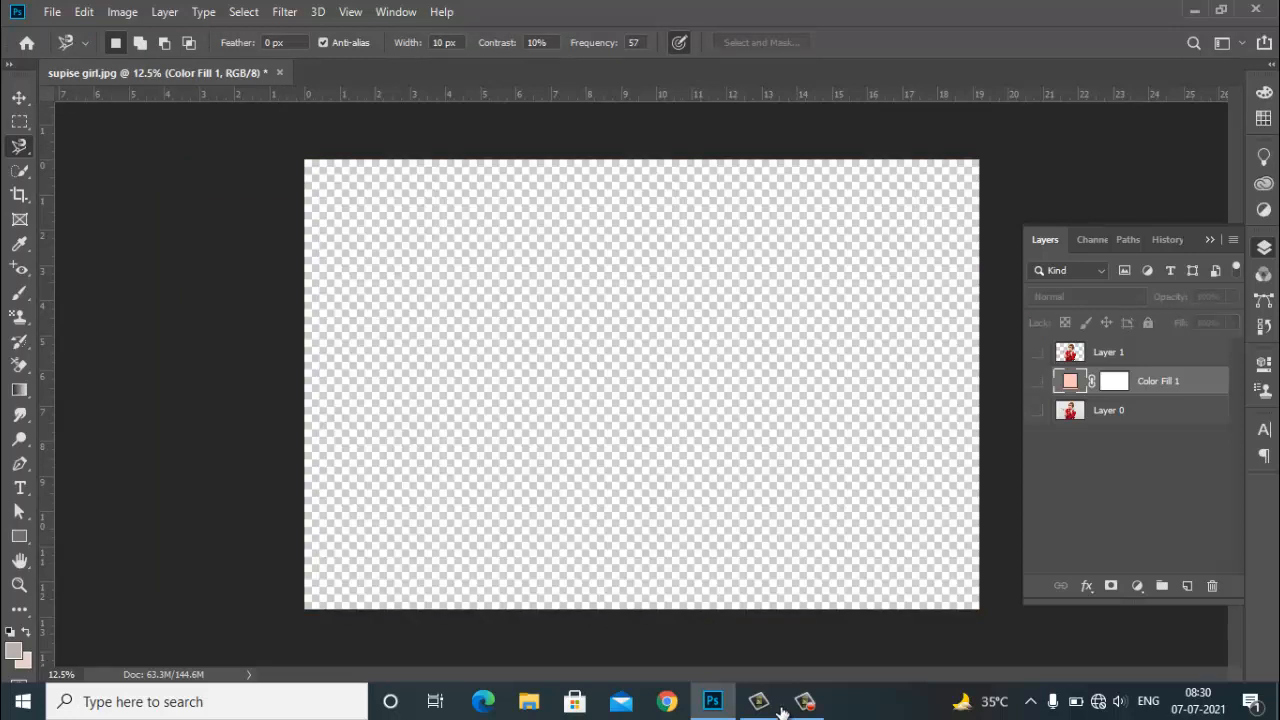
click(1038, 410)
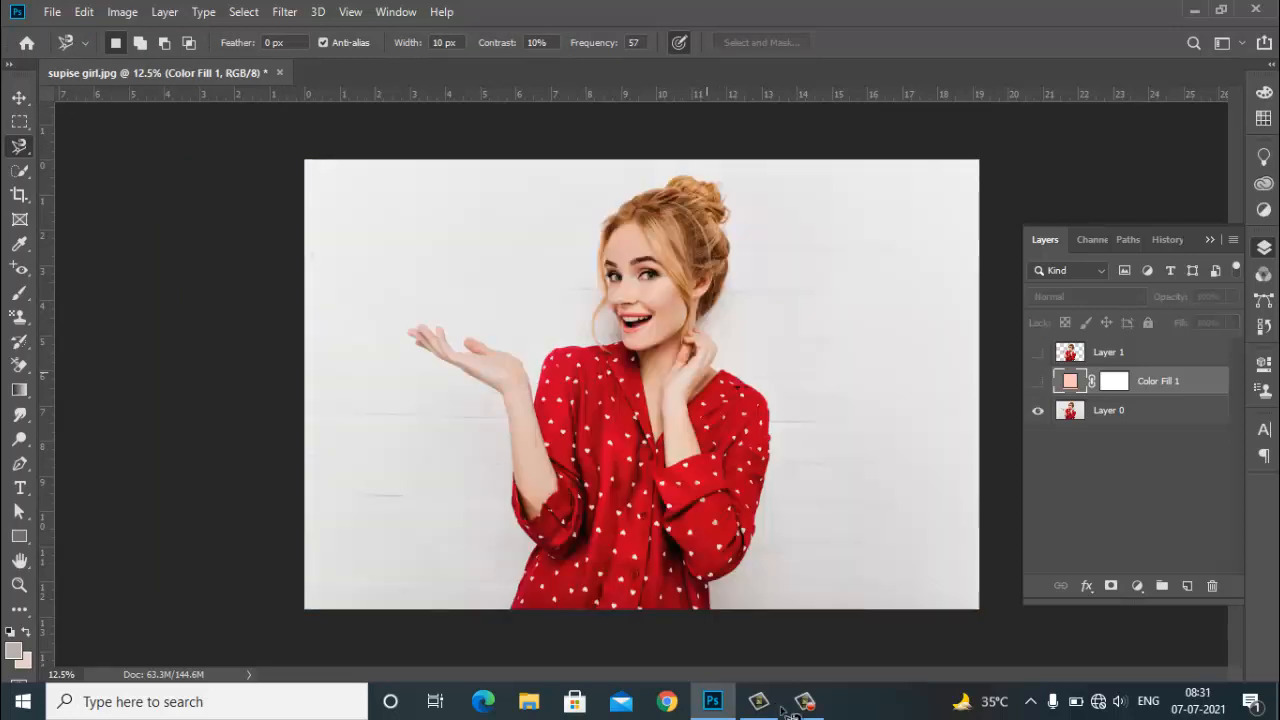
- Trace the woman's body, outstretched arm and open hand with the Magnetic Lasso, removing stray anchor points beside the thumb
key(ctrl+plus)
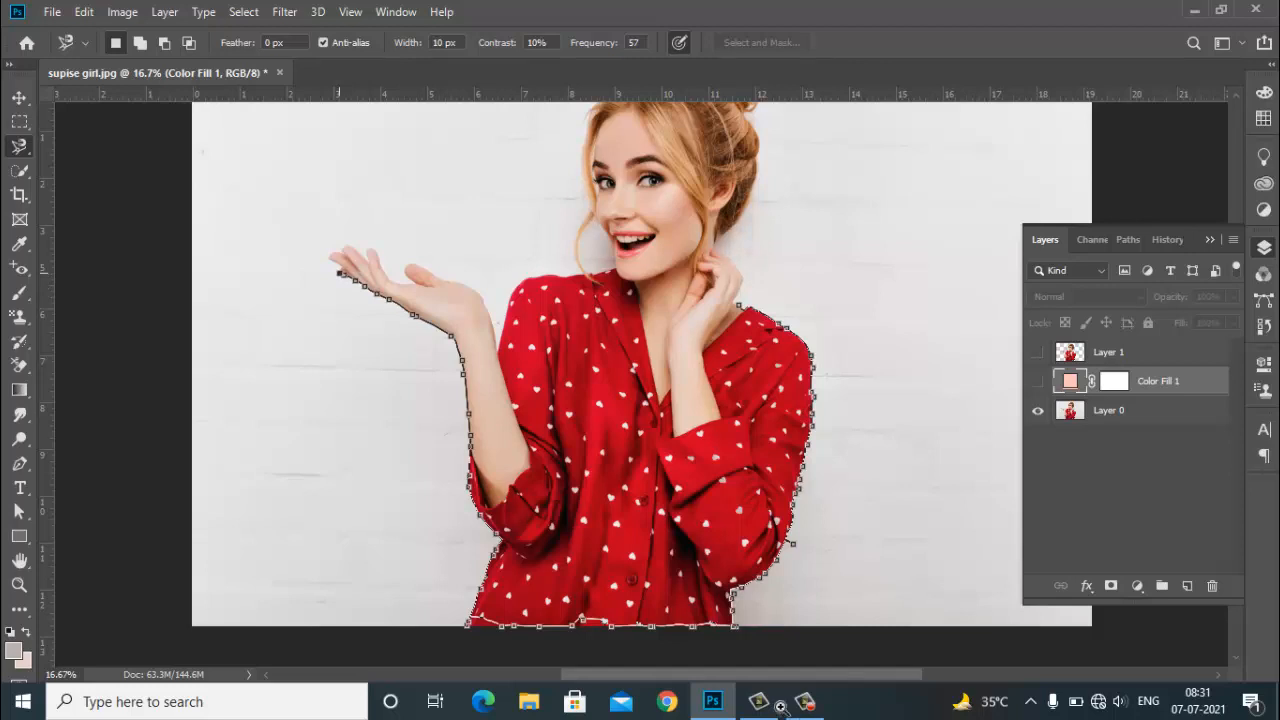
key(ctrl+plus)
key(ctrl+plus)
key(ctrl+plus)
key(ctrl+plus)
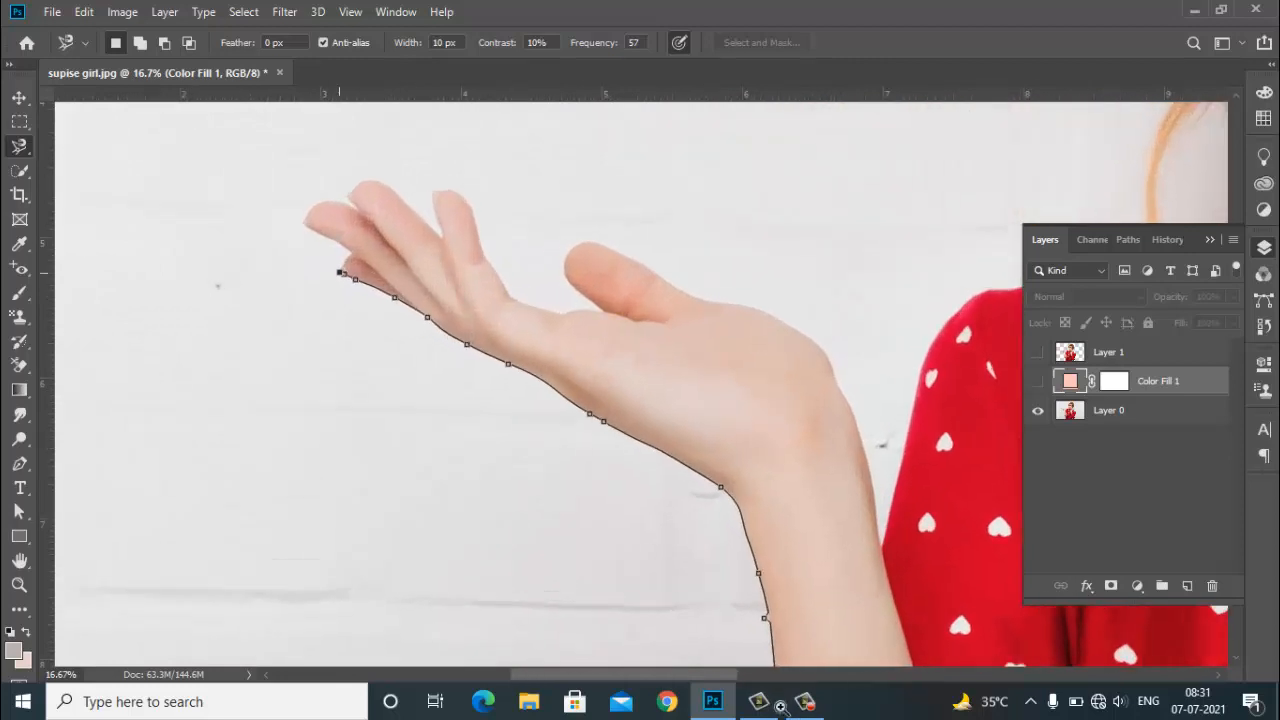
key(ctrl+plus)
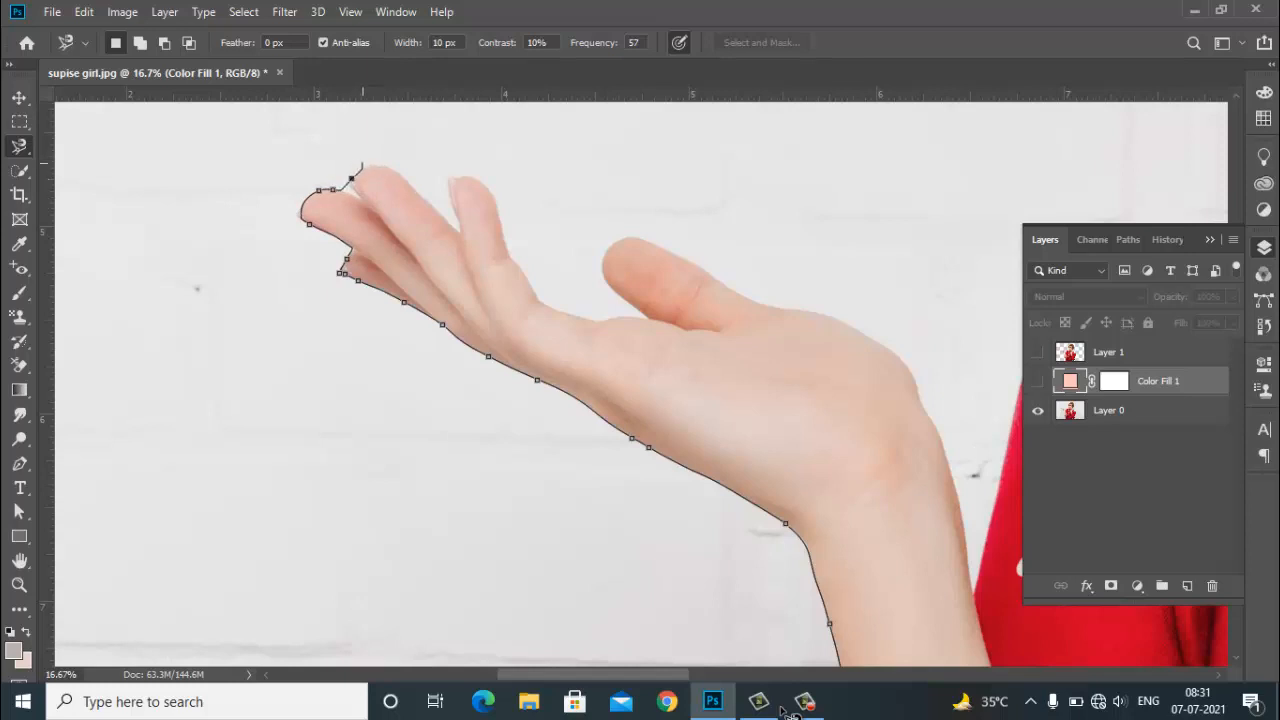
key(BackSpace)
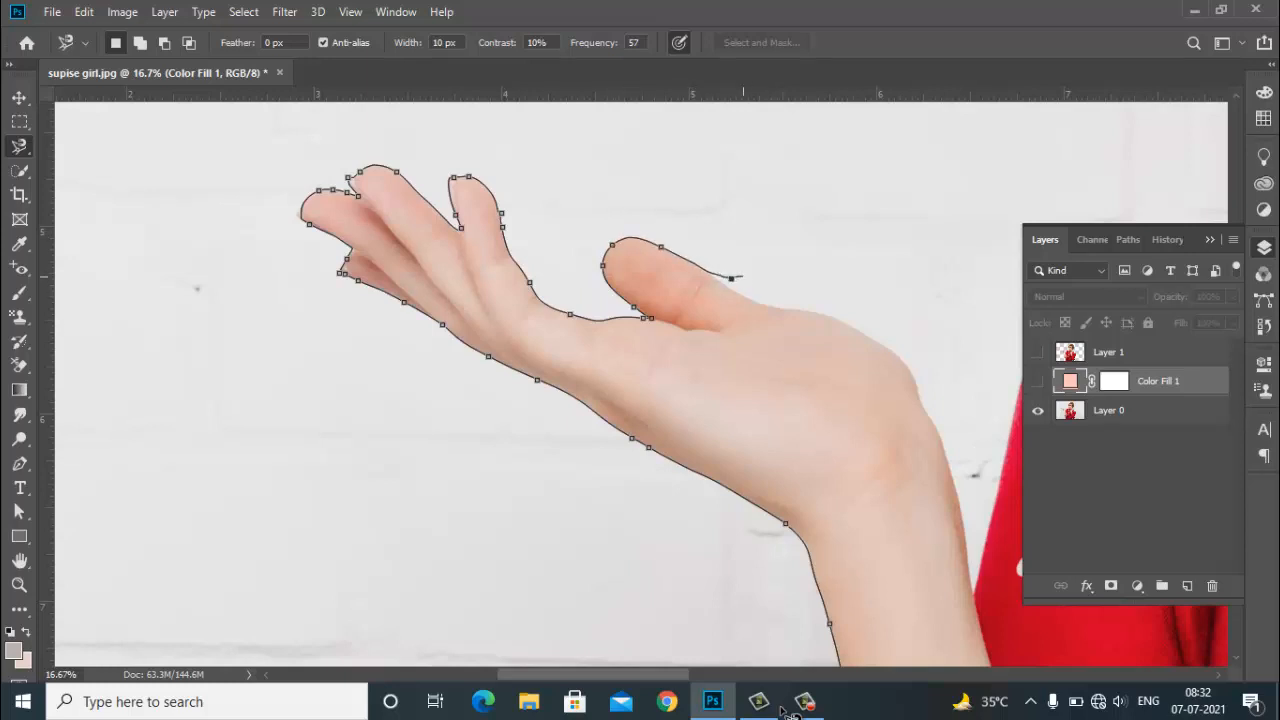
key(BackSpace)
click(744, 294)
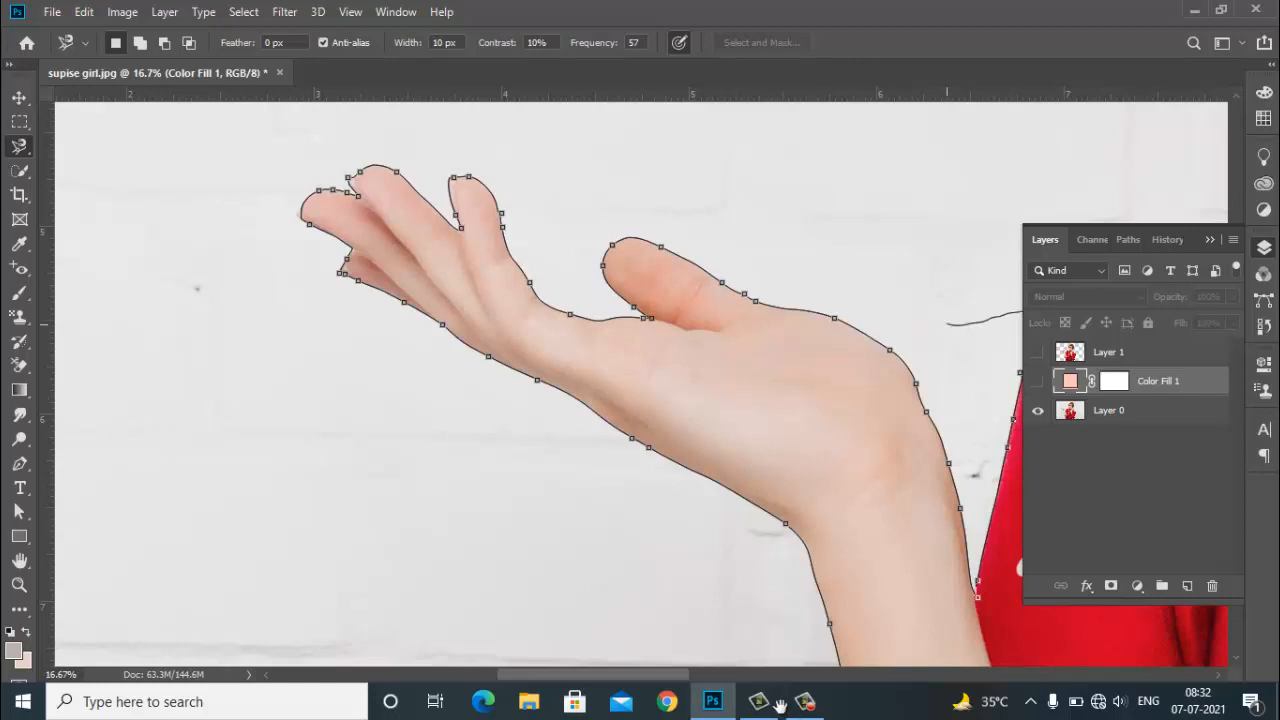
- Remove the stray anchor points above the shoulder and continue the Magnetic Lasso outline along the shoulder and loose hair strand
drag(947, 325, 298, 342)
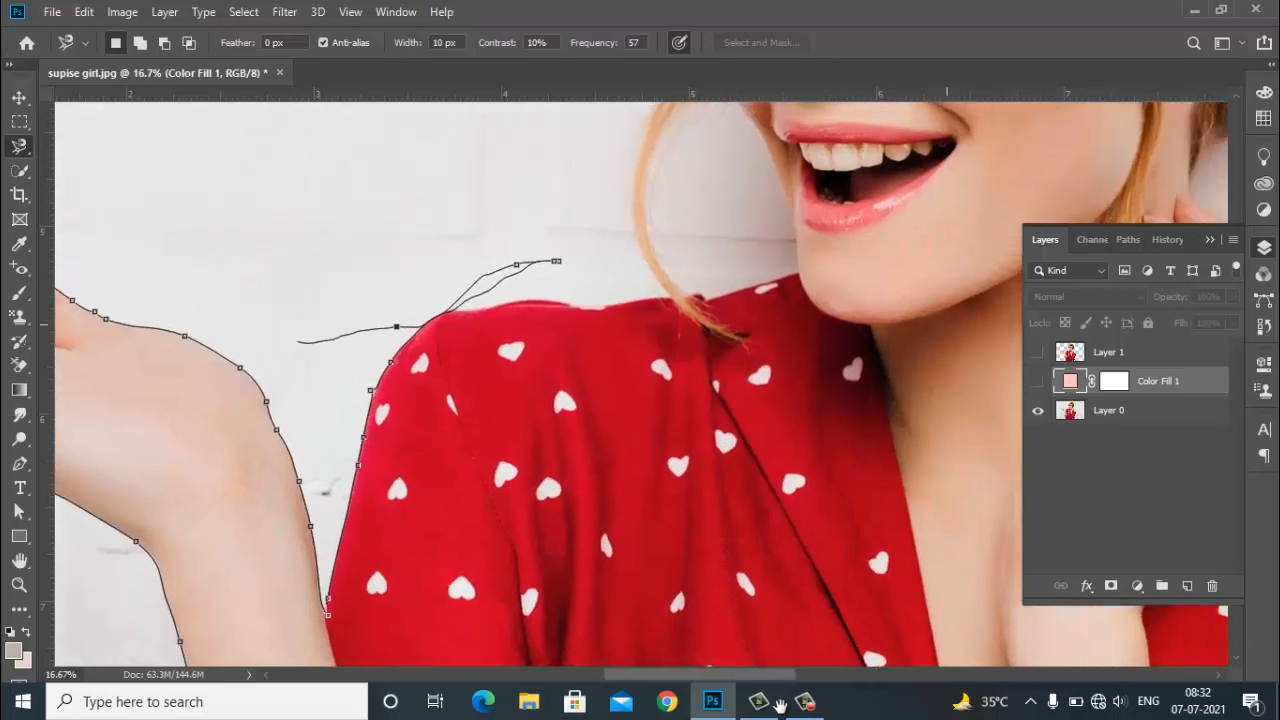
key(BackSpace)
key(BackSpace)
key(BackSpace)
key(BackSpace)
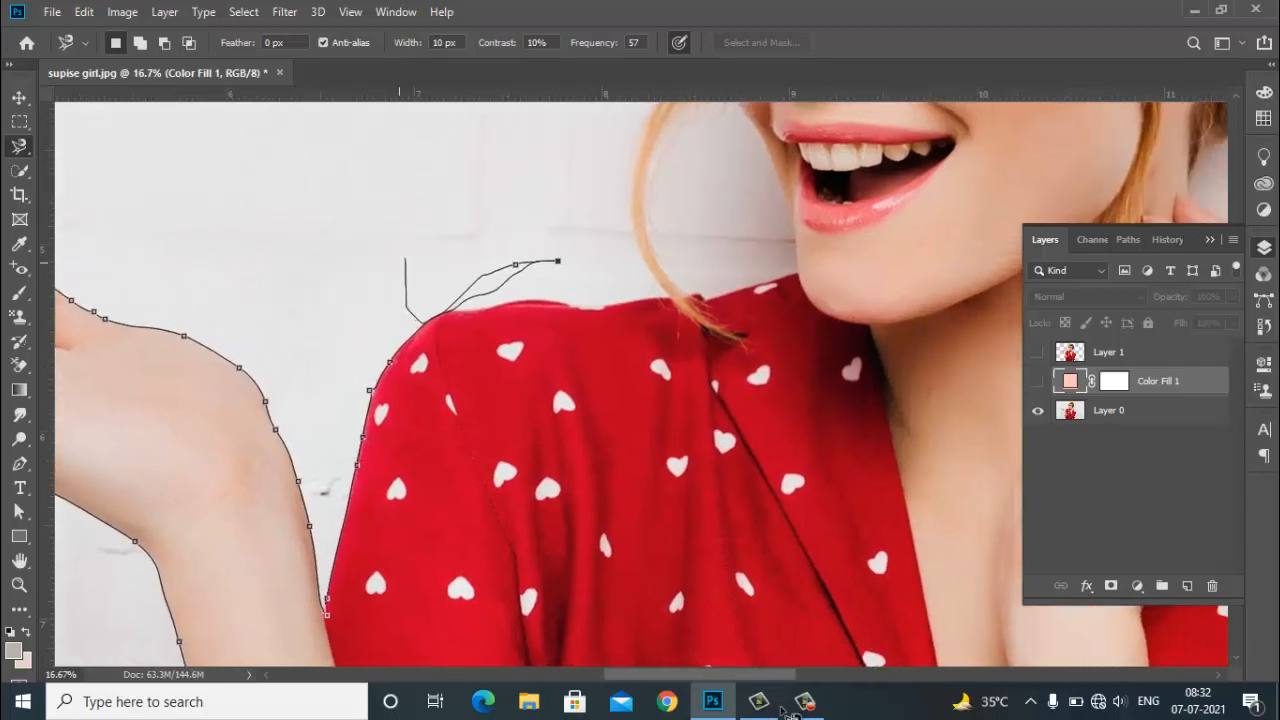
key(BackSpace)
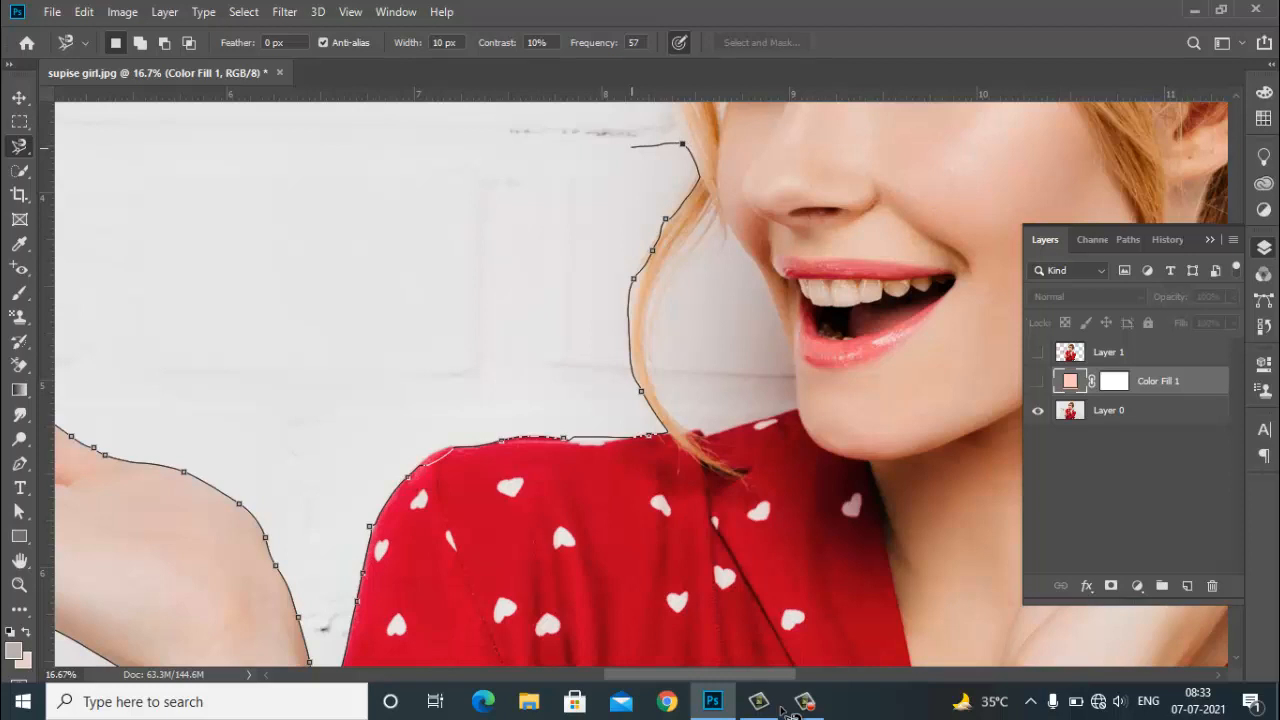
- Close the Magnetic Lasso outline into a selection and deselect it
key(Return)
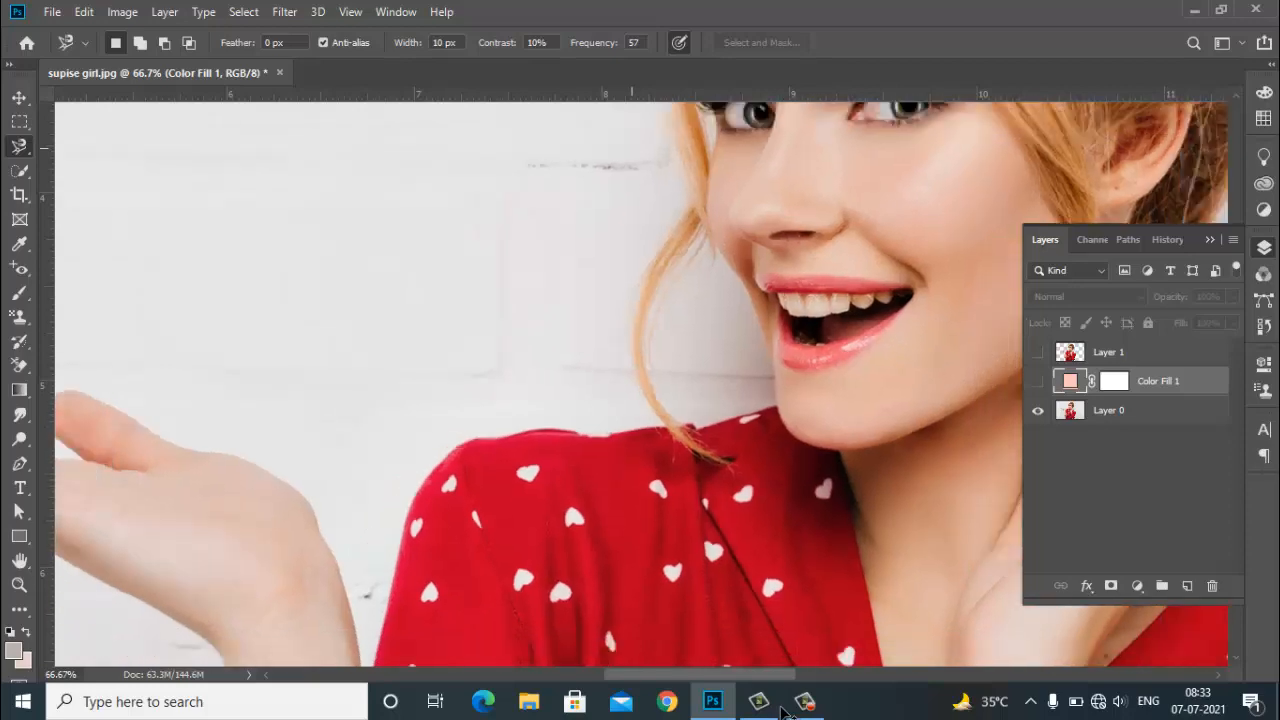
key(ctrl+minus)
key(ctrl+minus)
key(ctrl+minus)
key(ctrl+minus)
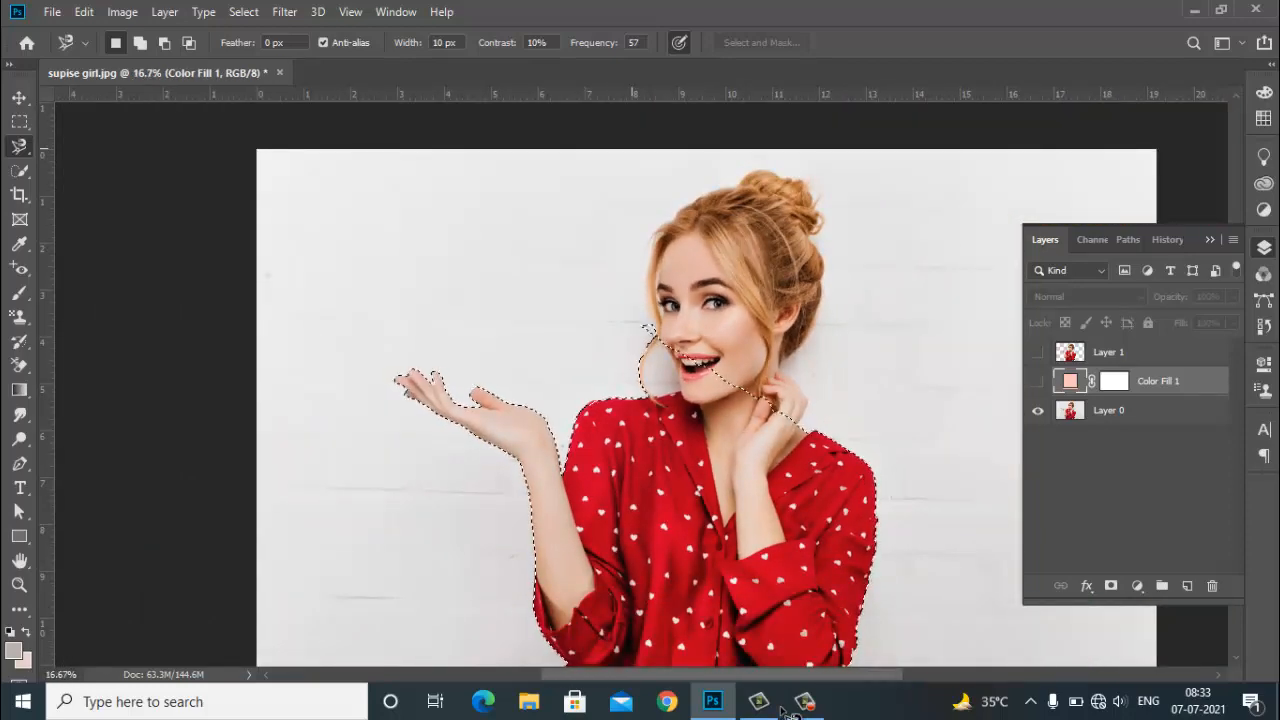
key(ctrl+d)
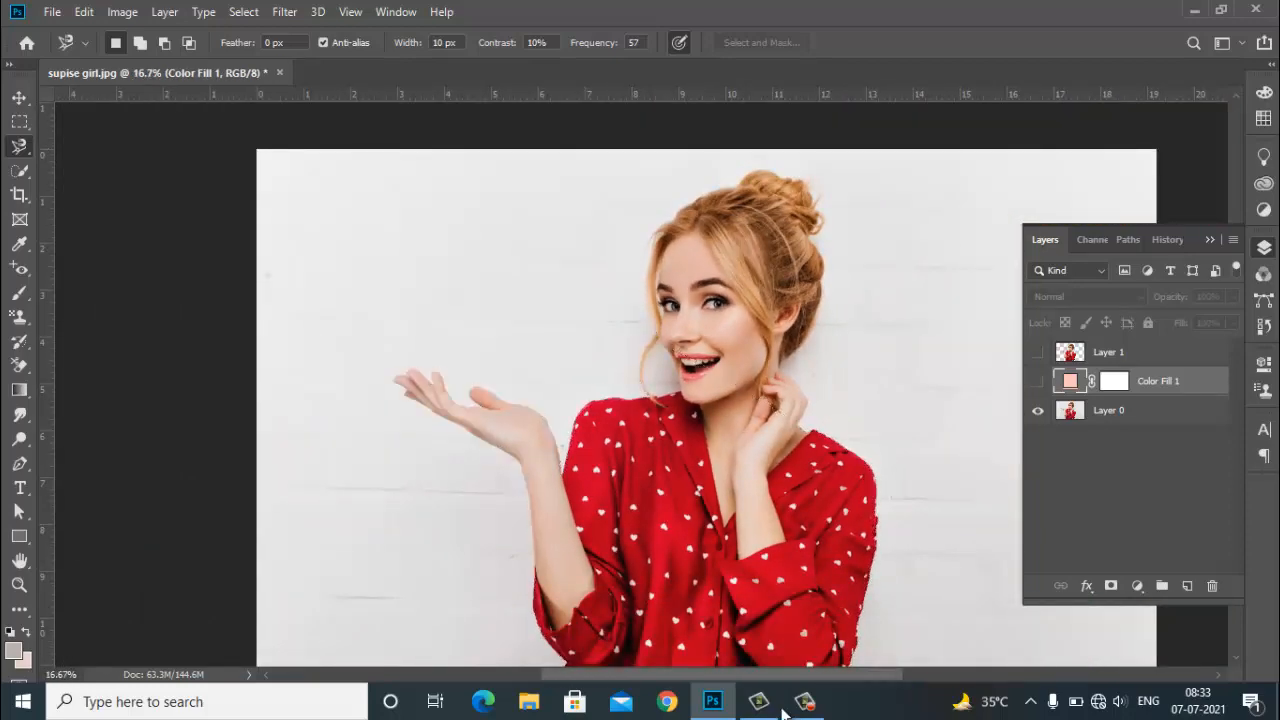
- Open the food photo jimmy-dean-Yn0l7uwBrpw-unsplash from the Downloads folder
key(alt+f)
key(Down)
key(Escape)
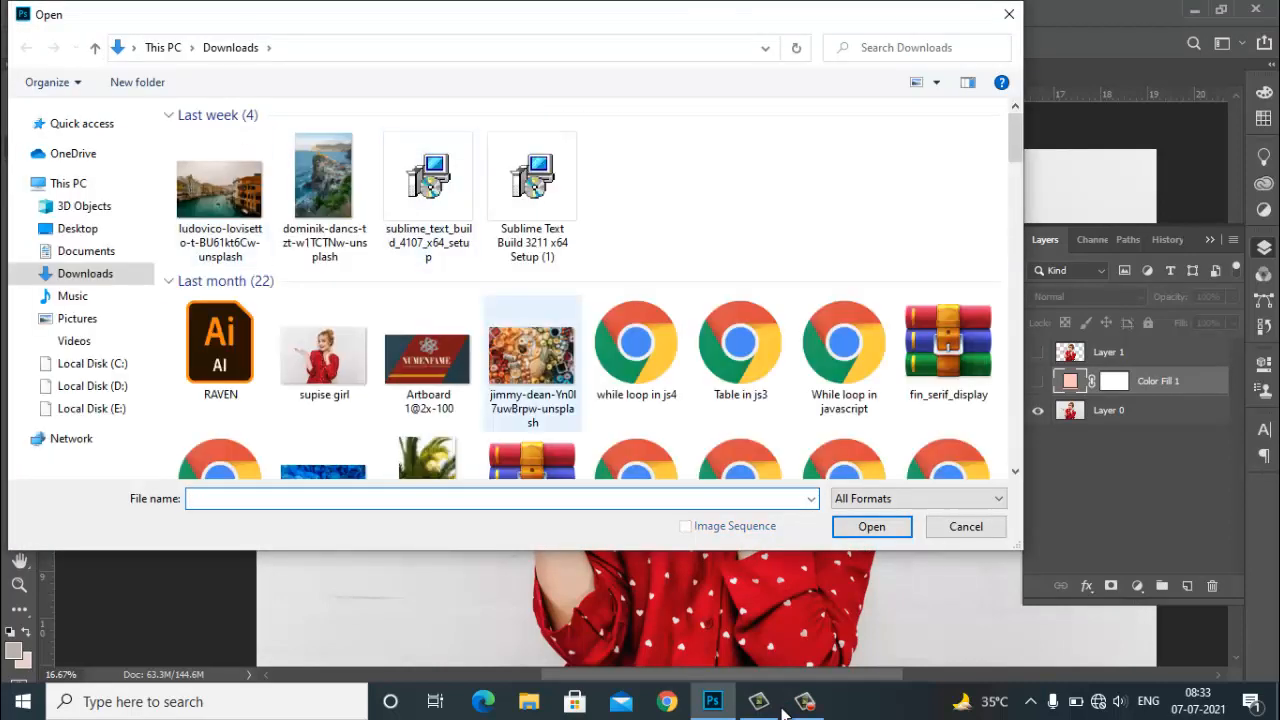
scroll(532, 385, down, 1)
click(532, 275)
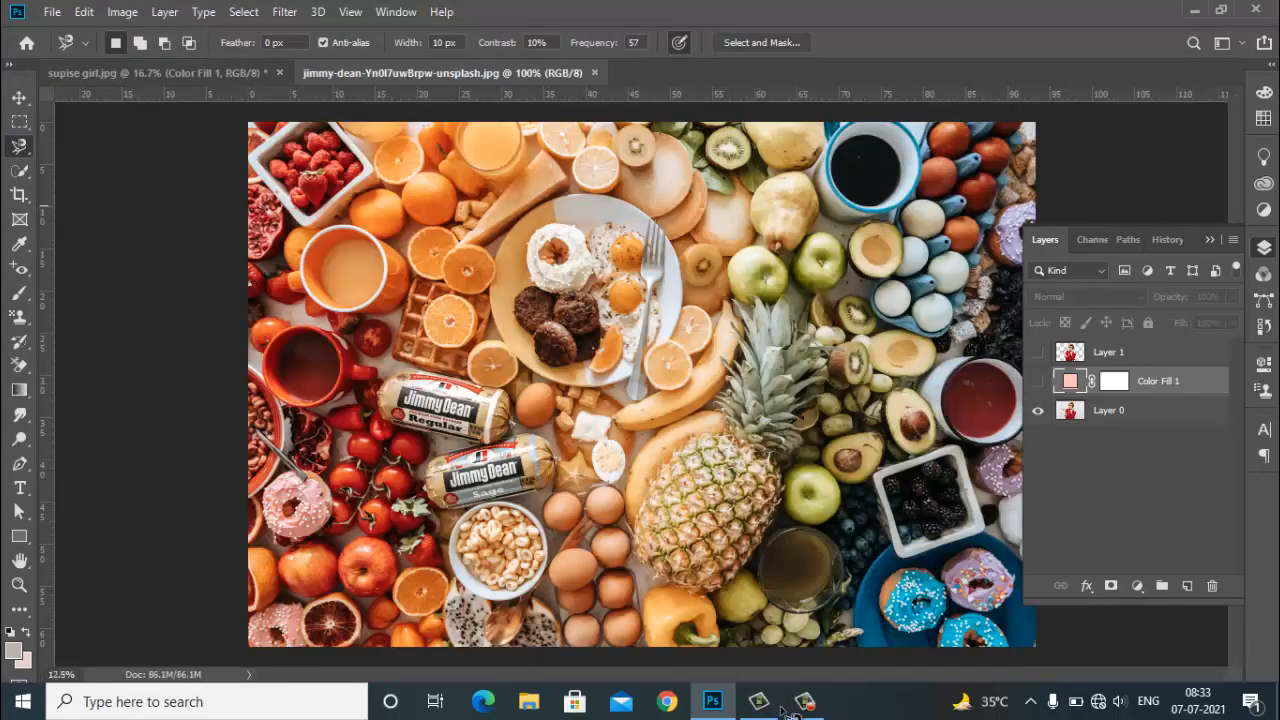
- Select the orange slice on the waffle with the Magnetic Lasso and copy it onto a new layer
key(ctrl+plus)
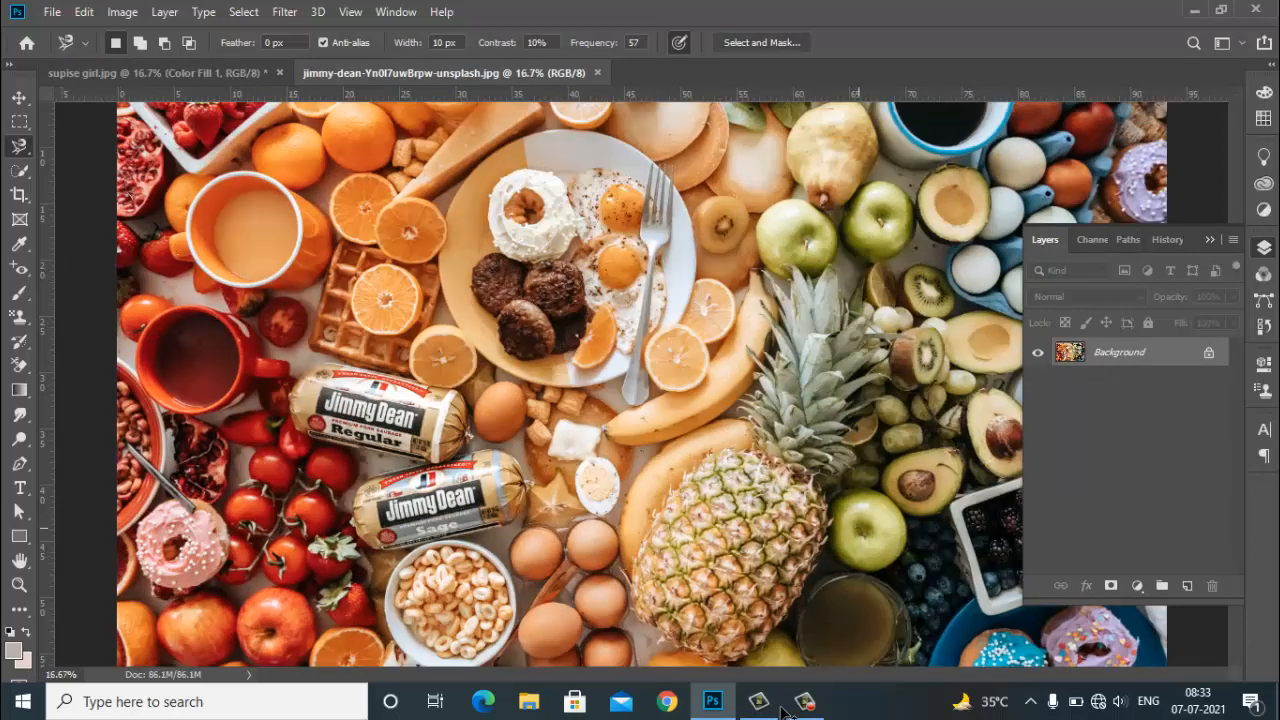
key(ctrl+plus)
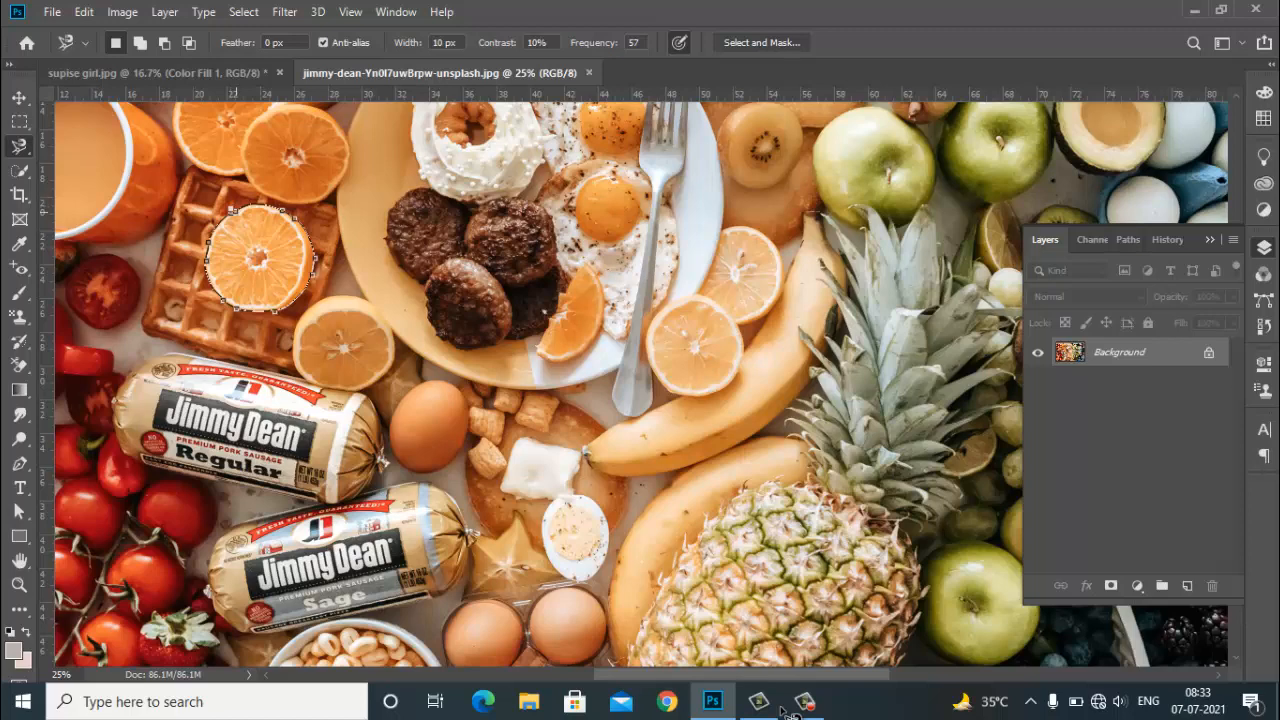
click(235, 211)
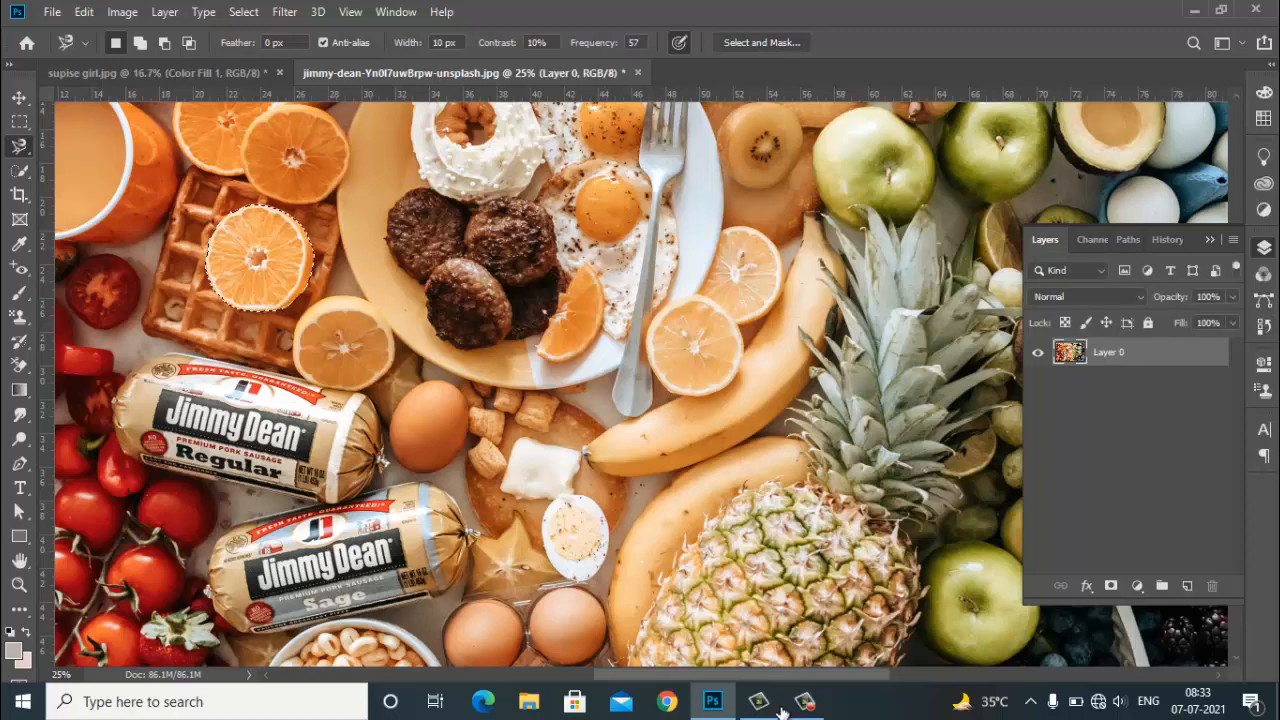
key(ctrl+j)
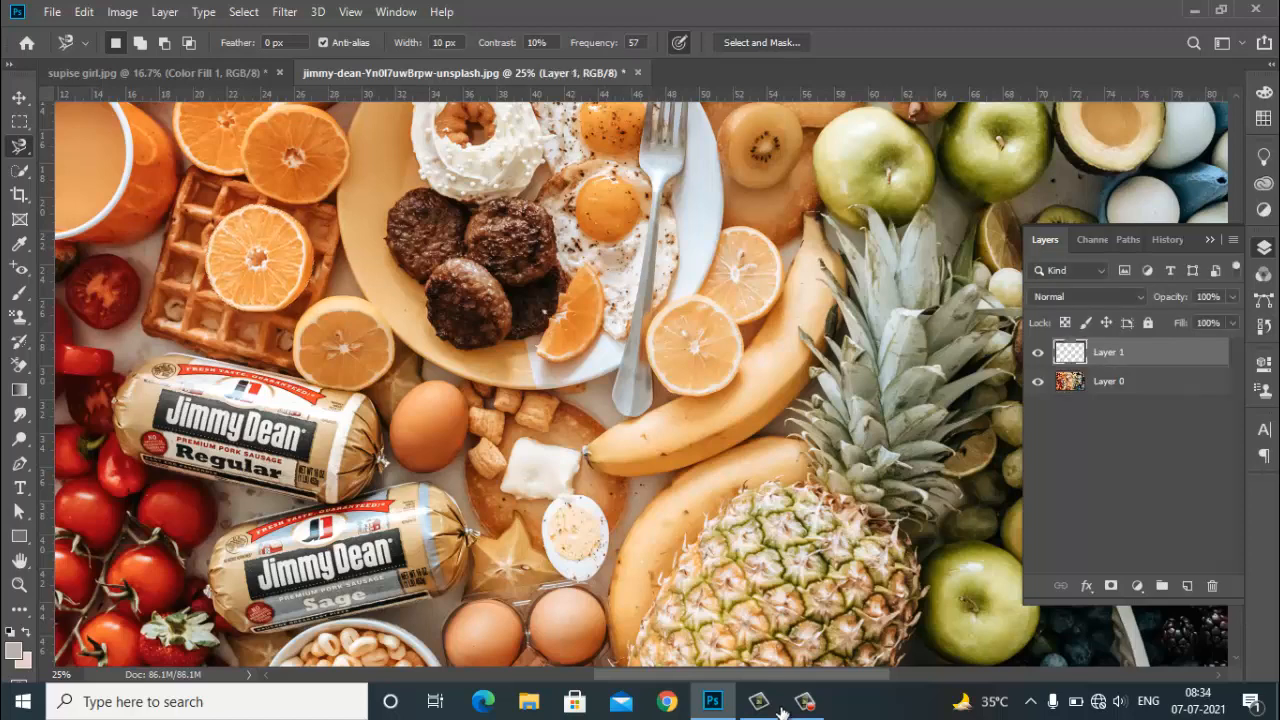
- Hide Layer 0 to check the isolated orange slice, and show the layer again
click(1038, 381)
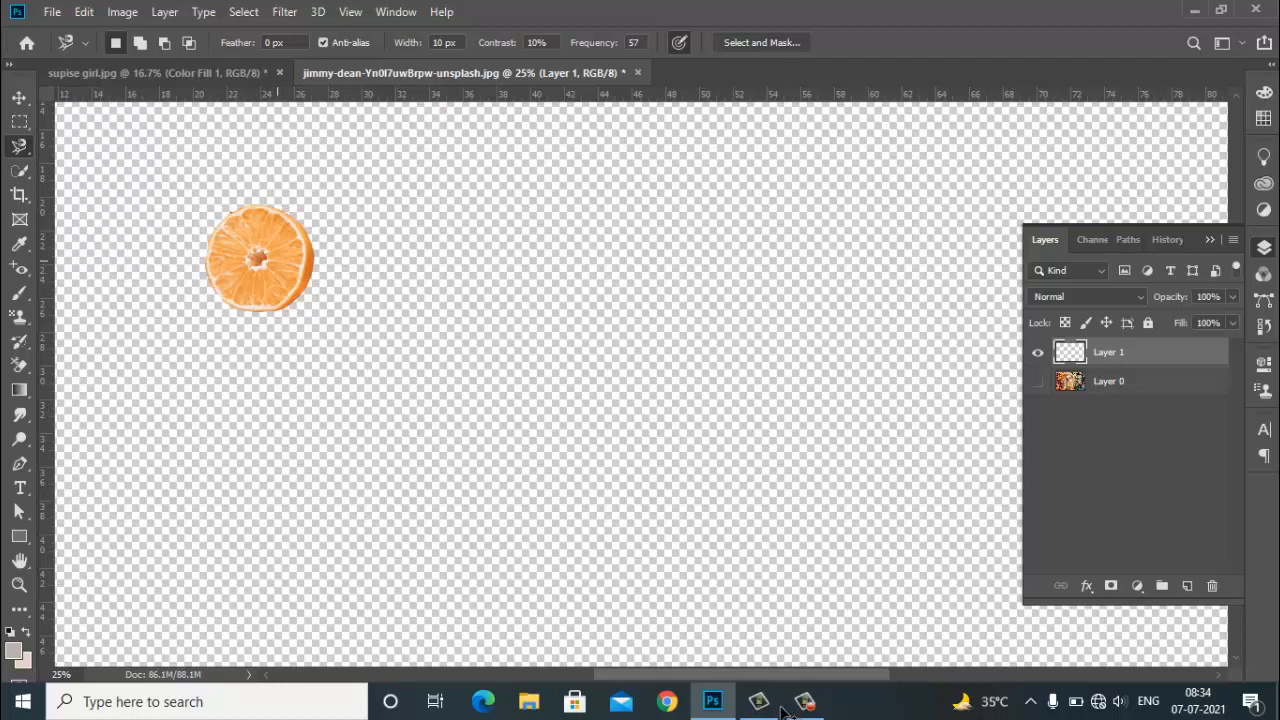
click(1038, 381)
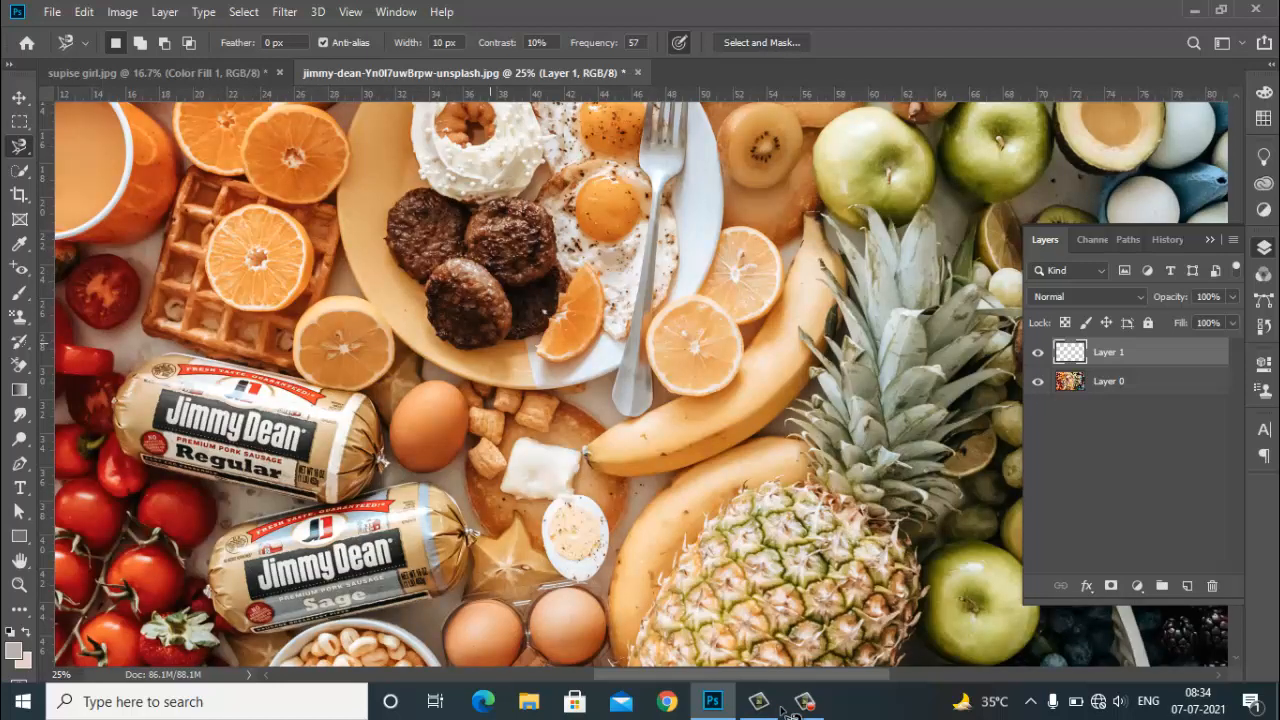
key(ctrl+minus)
key(ctrl+minus)
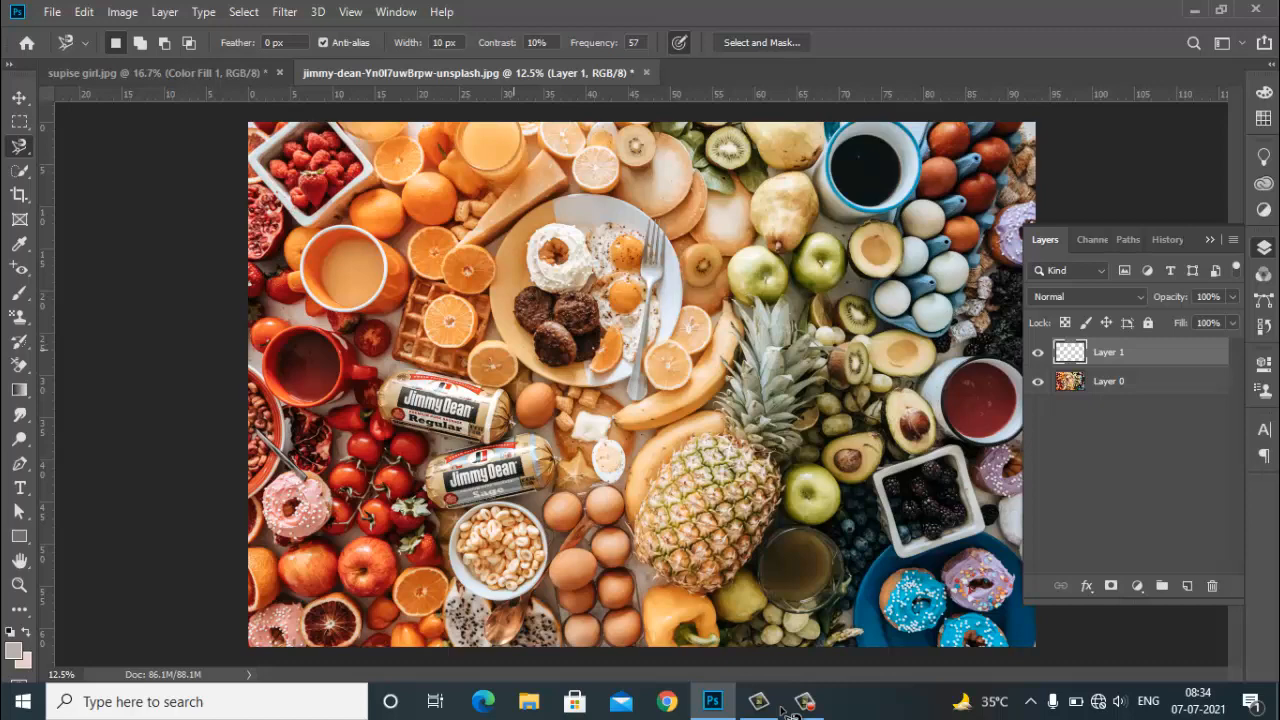
right_click(19, 147)
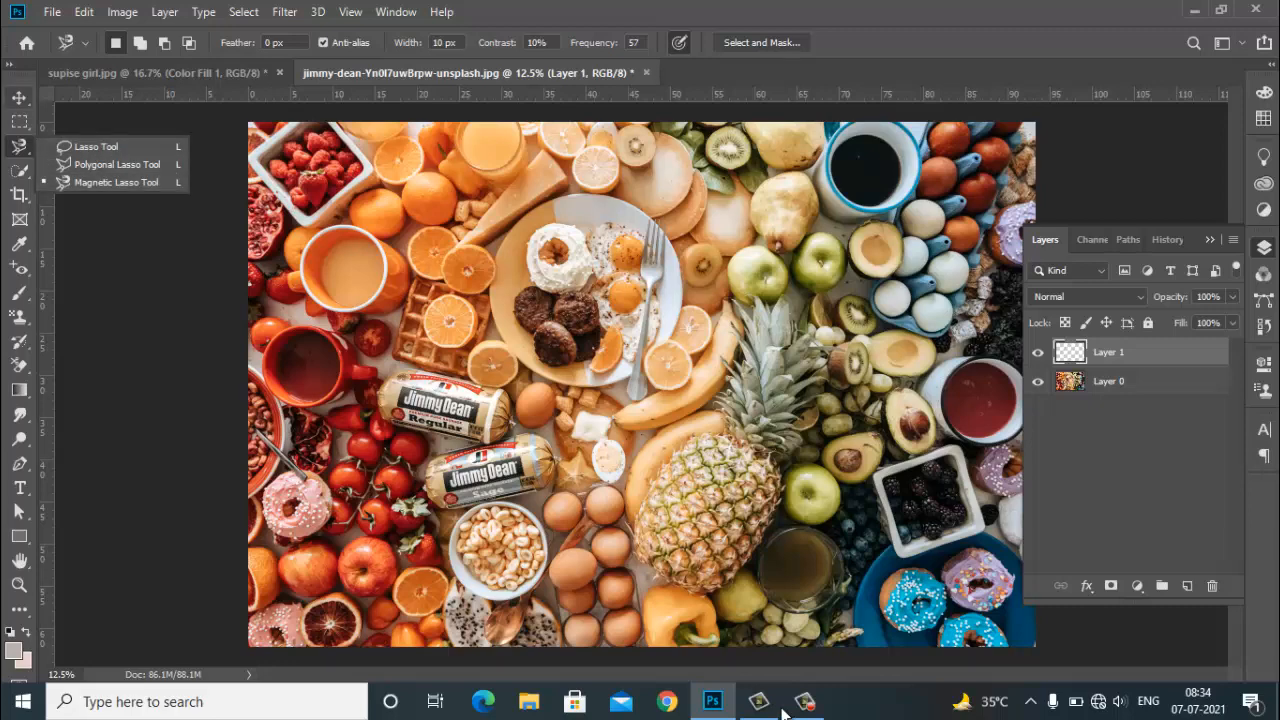
key(v)
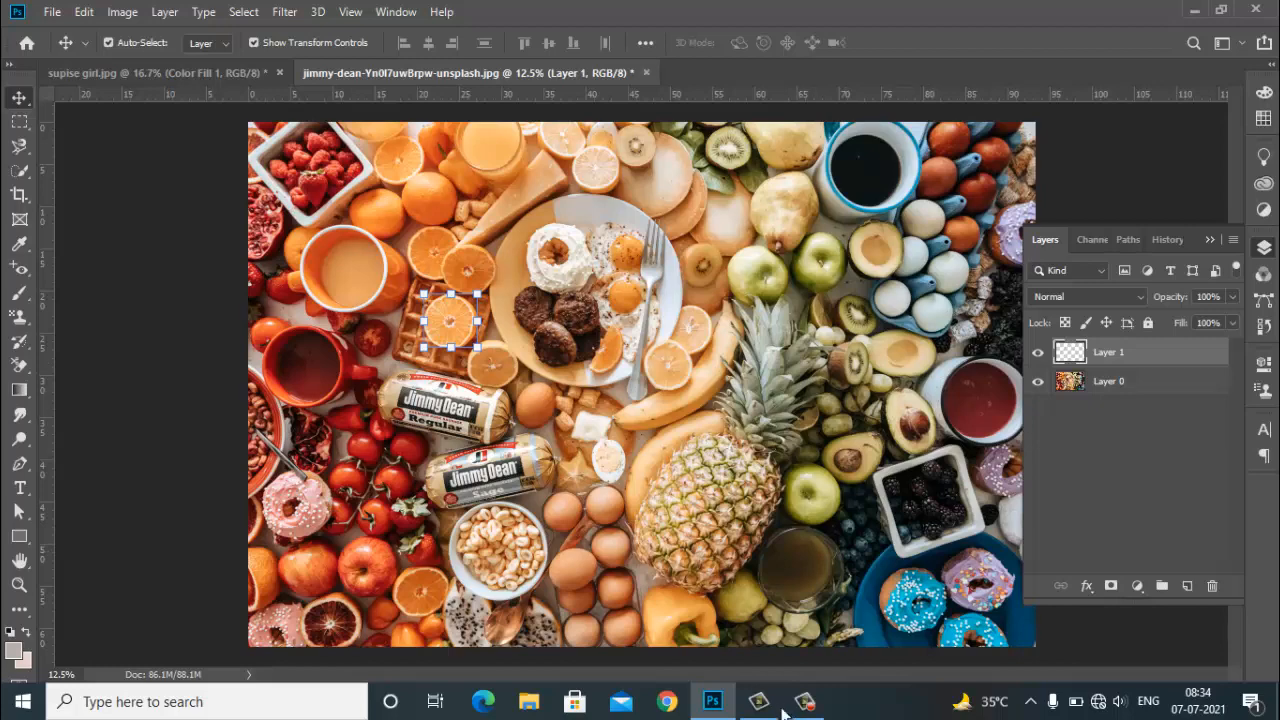
click(787, 707)
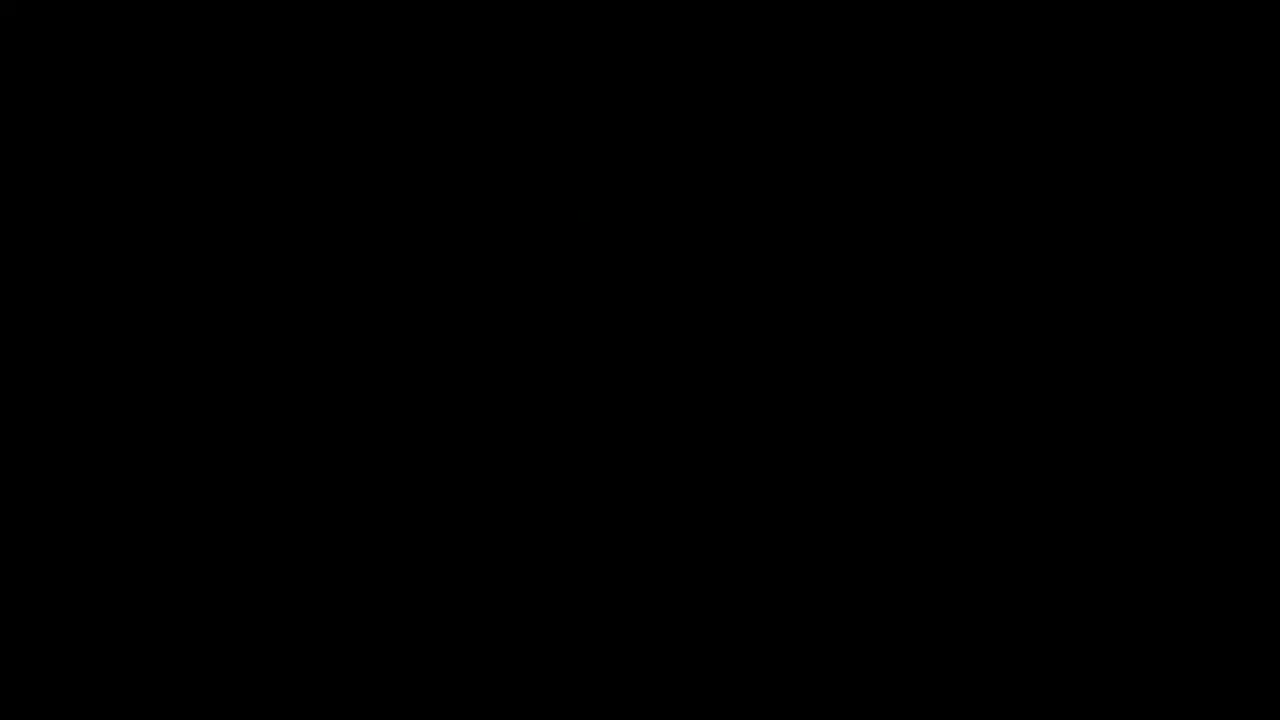